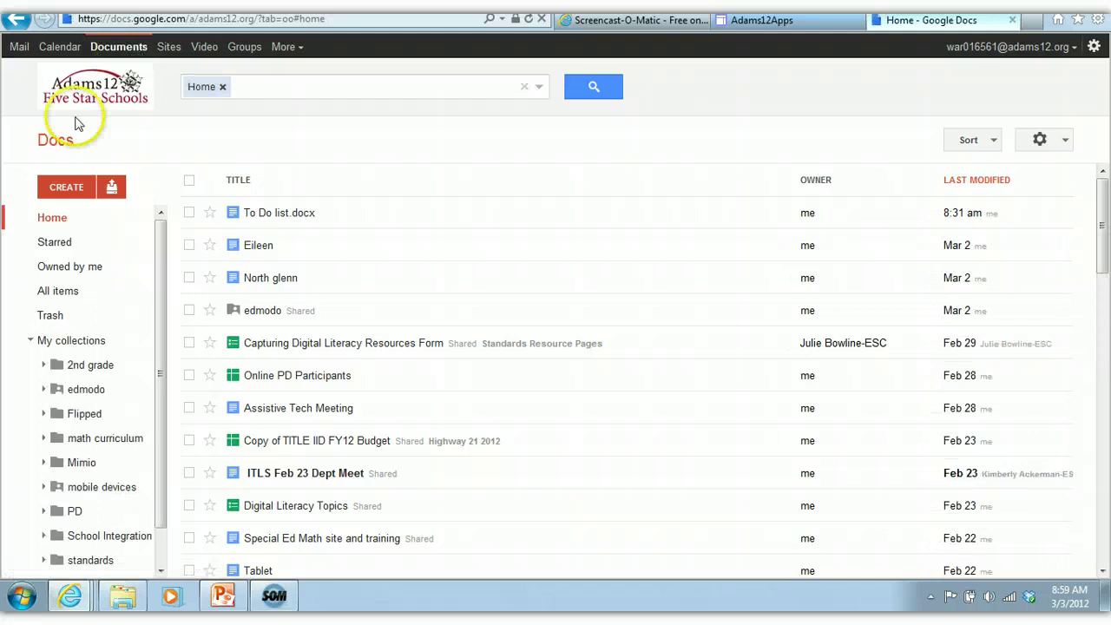
# Create a new text document and name it "Practice Doc fo Class"
pyautogui.click(63, 191)
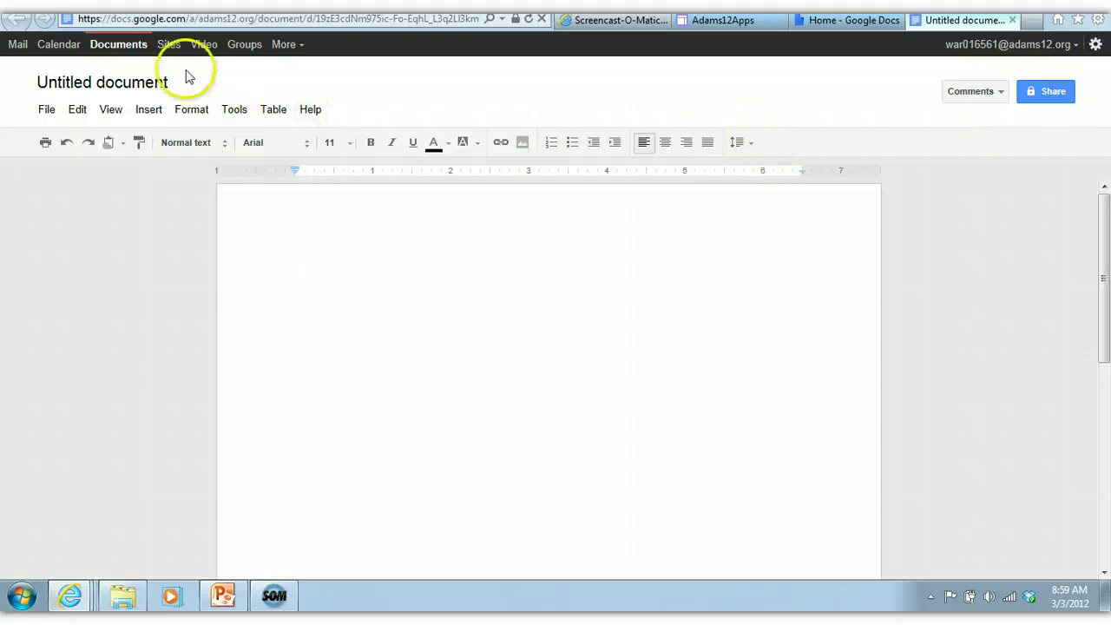
pyautogui.click(130, 87)
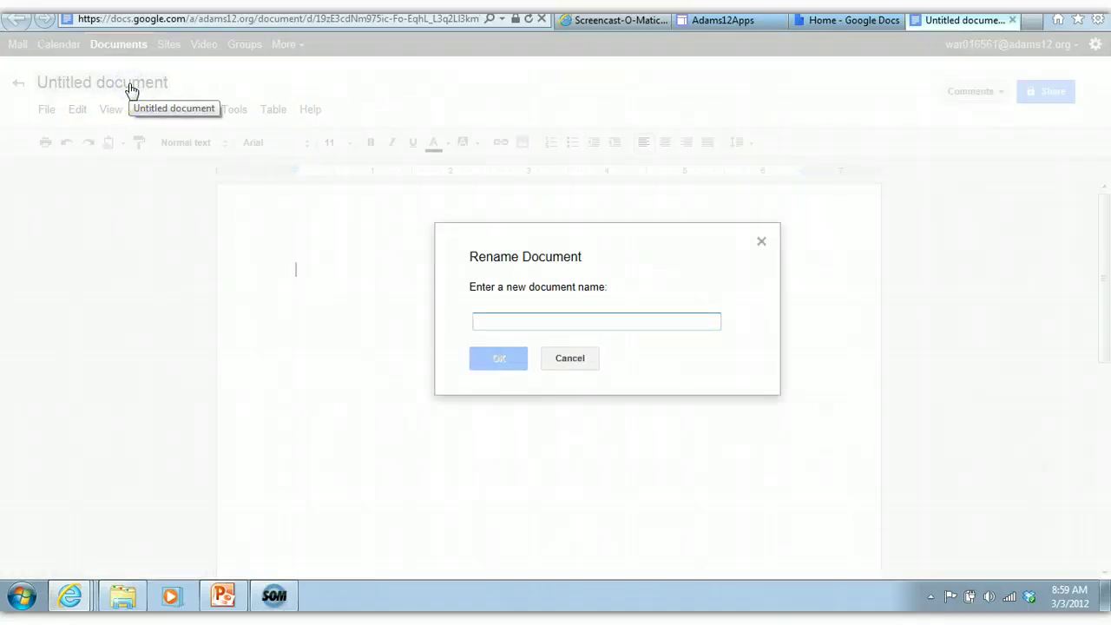
pyautogui.write('Practice Doc fo Class')
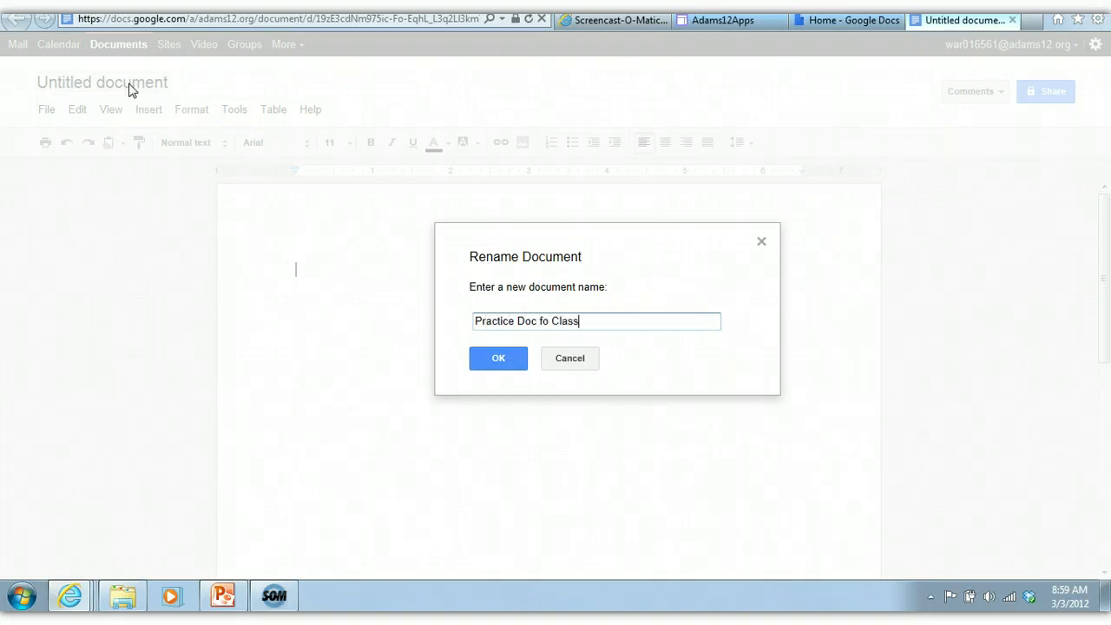
pyautogui.click(485, 361)
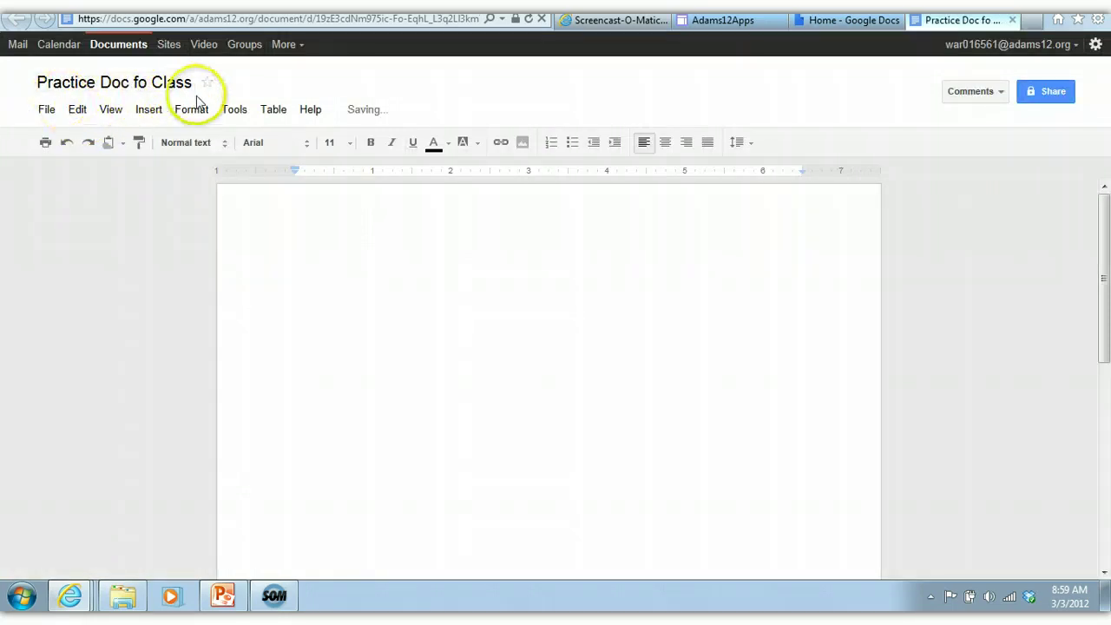
# Correct the document's name to "Practice Doc for Class"
pyautogui.click(157, 85)
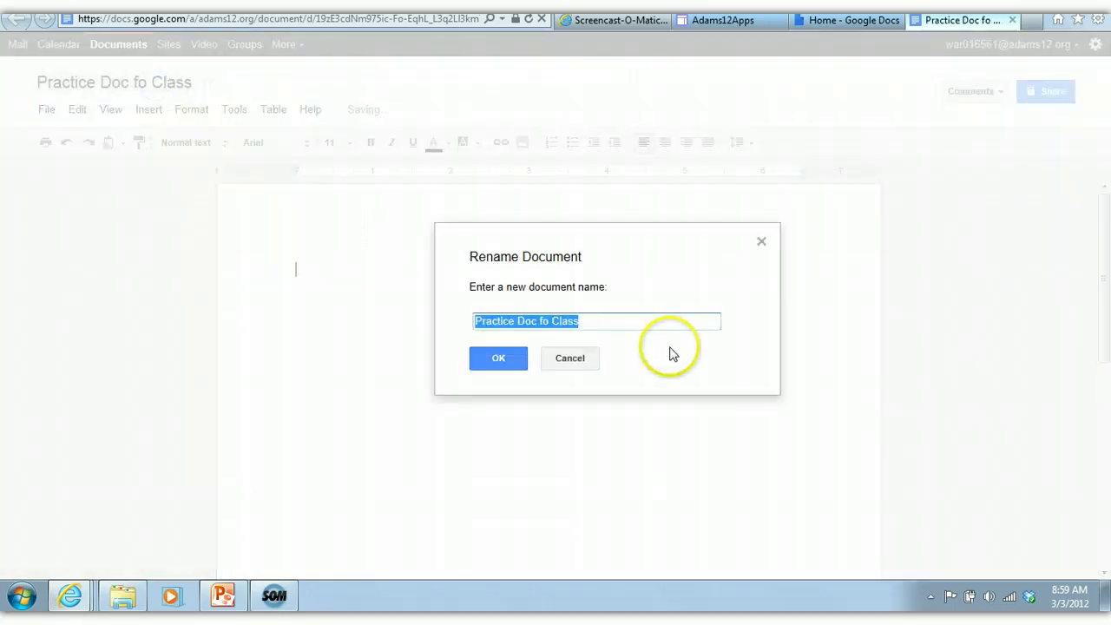
pyautogui.click(547, 323)
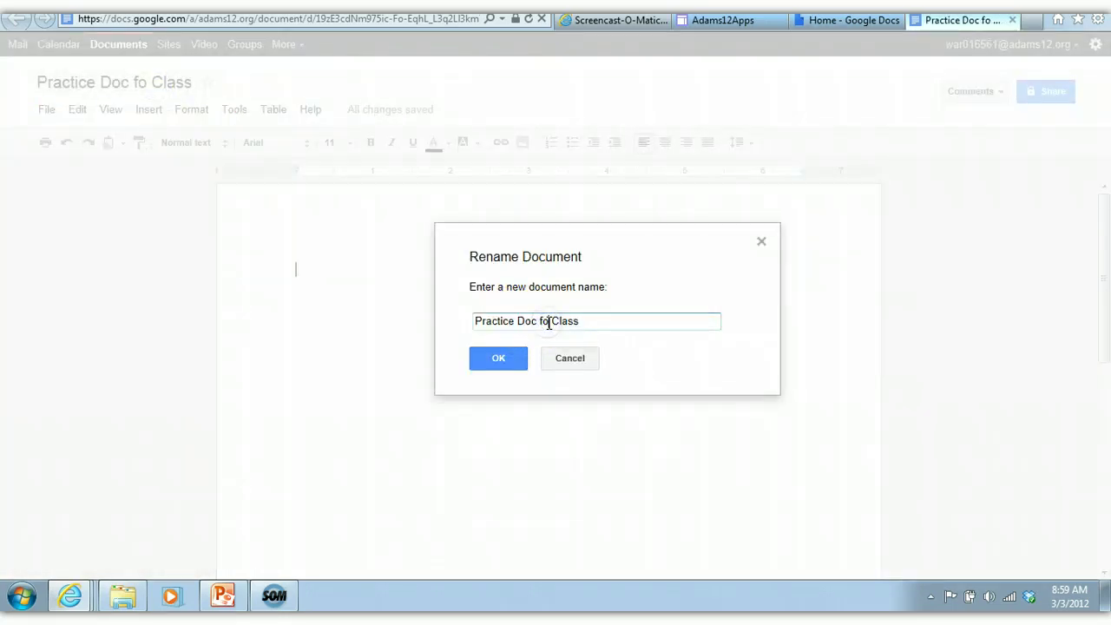
pyautogui.write('r')
pyautogui.click(502, 358)
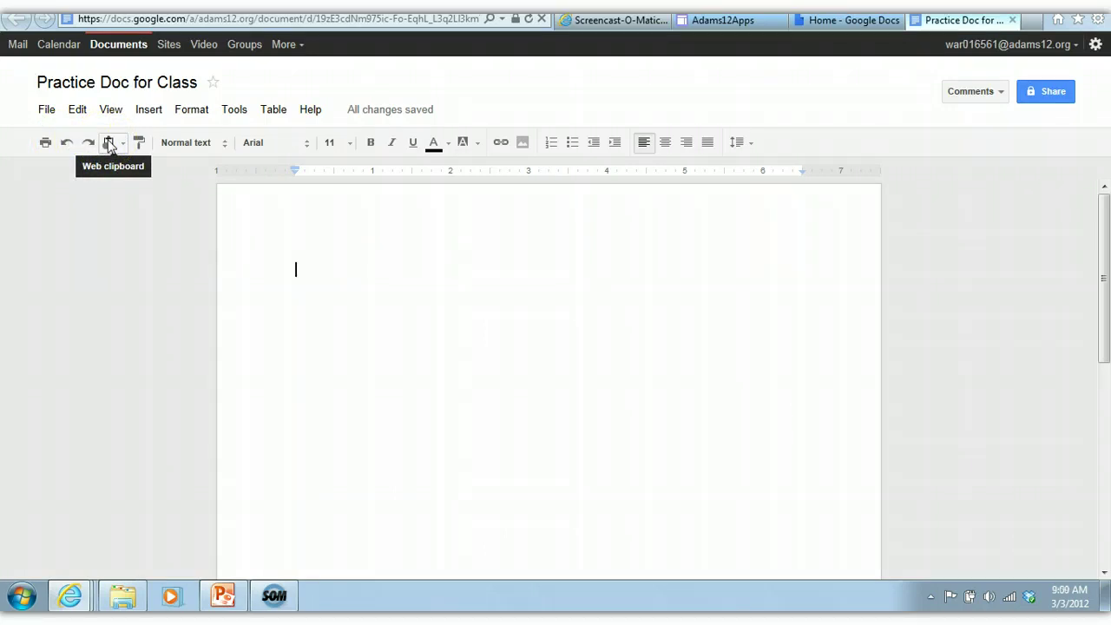
# Write "Type in something" on the document's first line, correcting any misspelled word
pyautogui.write('Tyoe in something')
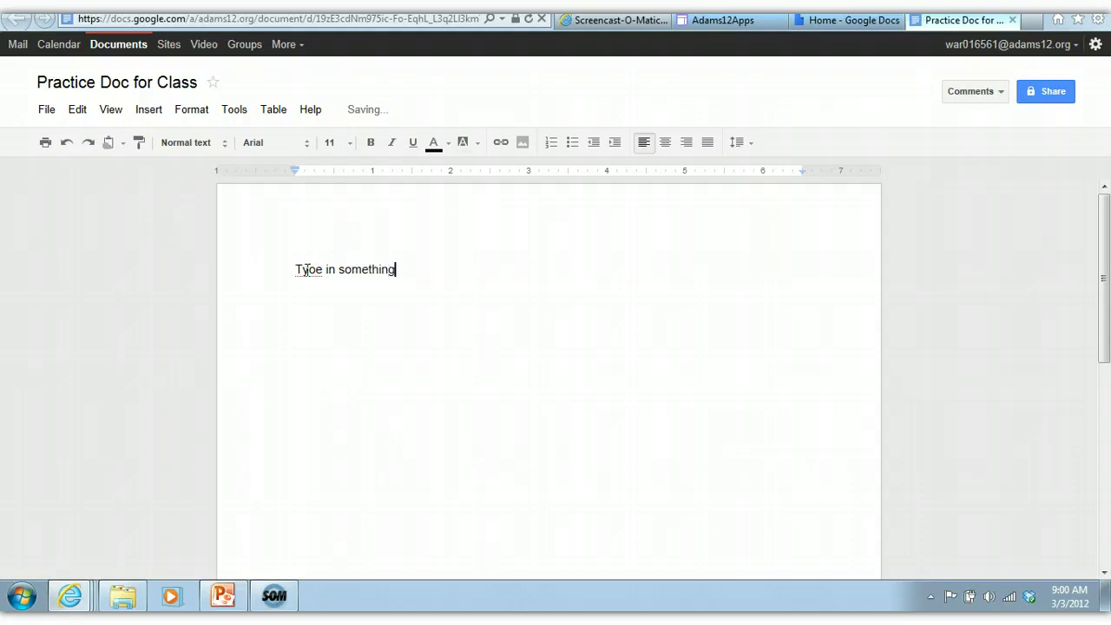
pyautogui.click(308, 269)
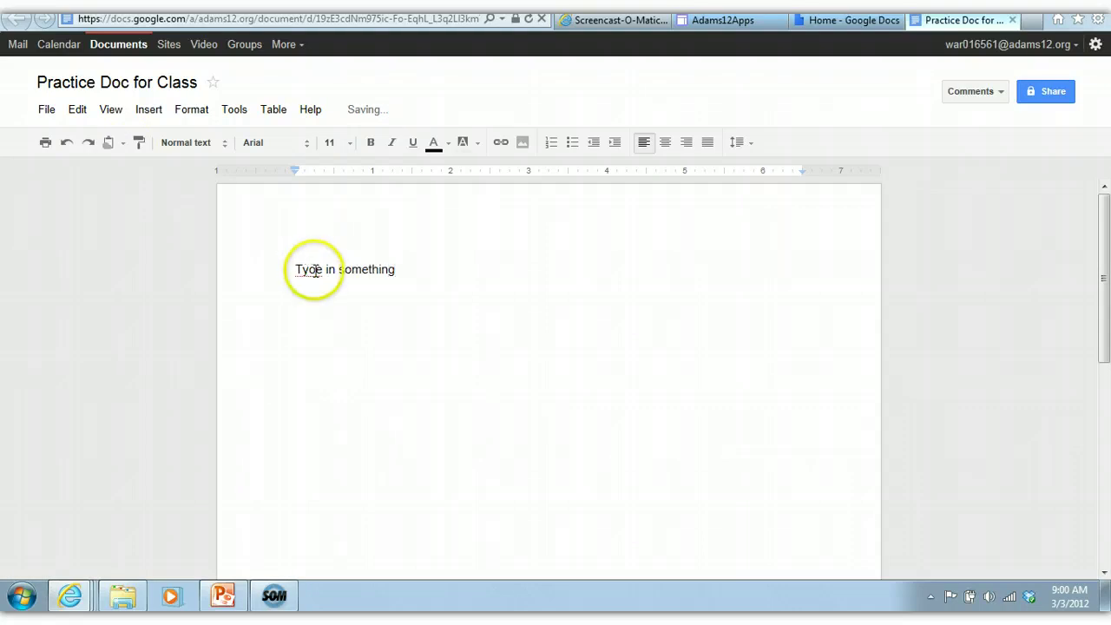
pyautogui.press('Delete')
pyautogui.write('p')
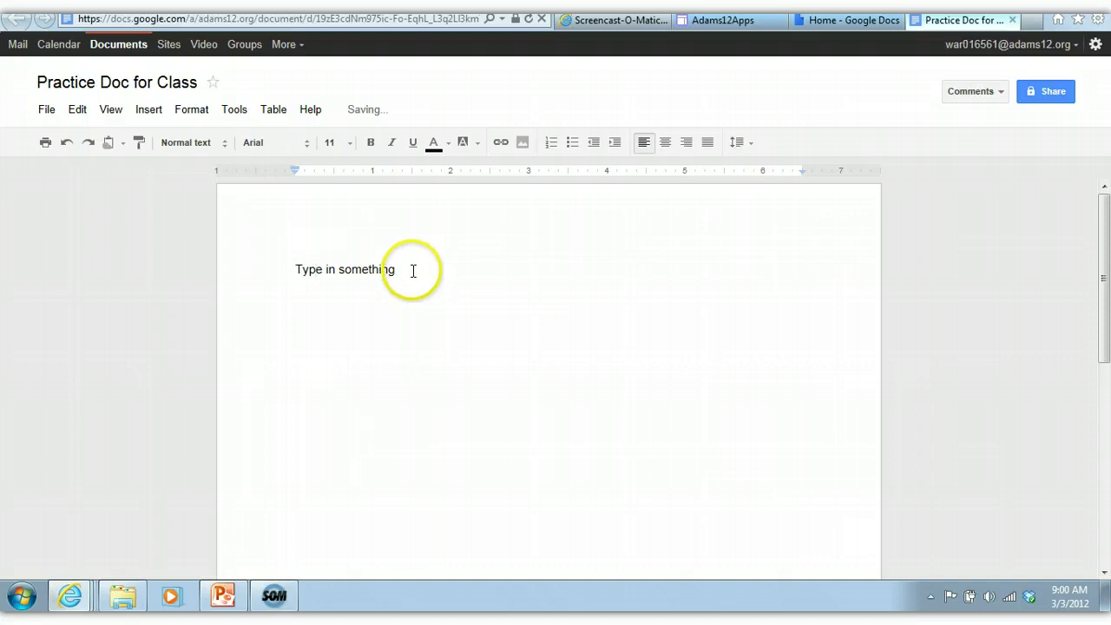
# Format the line "Type in something" in Comic Sans MS at size 14
pyautogui.moveTo(414, 270); pyautogui.dragTo(283, 269)
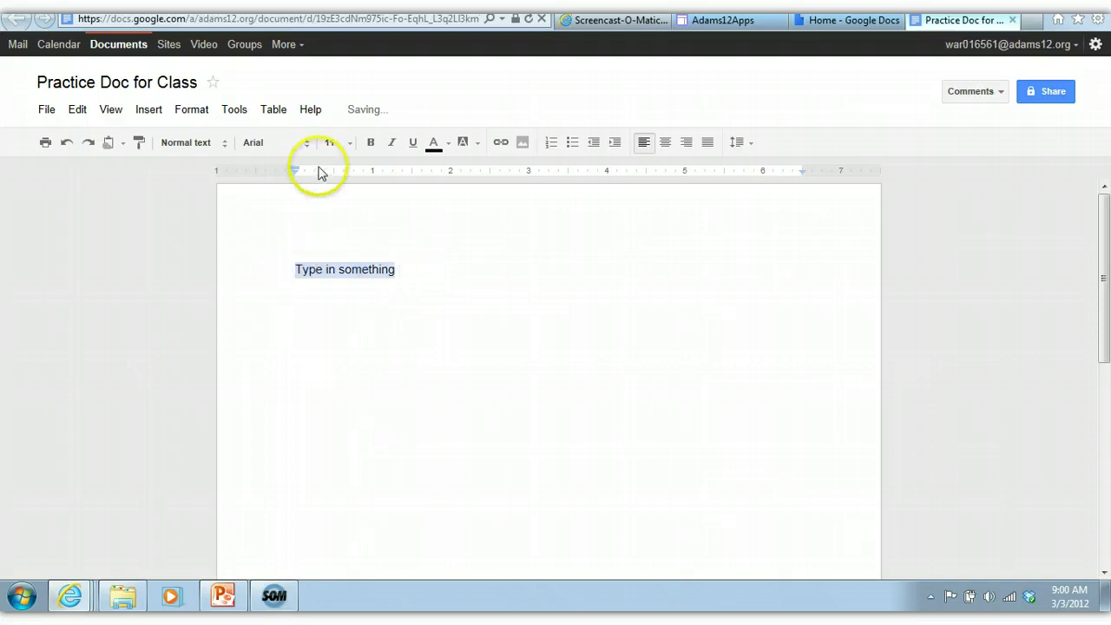
pyautogui.click(305, 143)
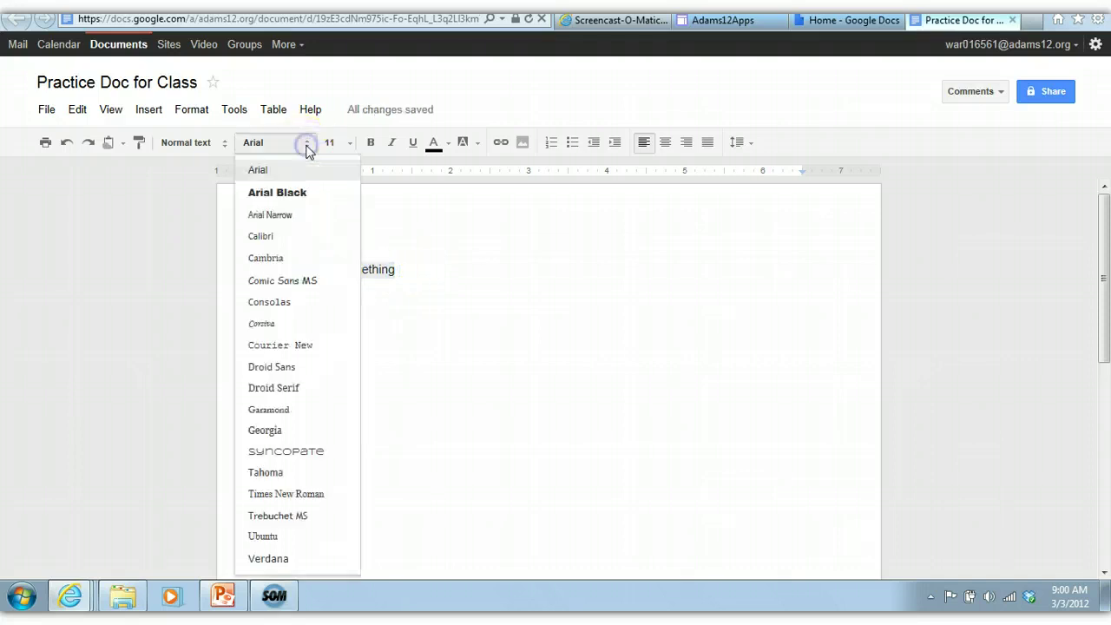
pyautogui.click(273, 281)
pyautogui.click(350, 142)
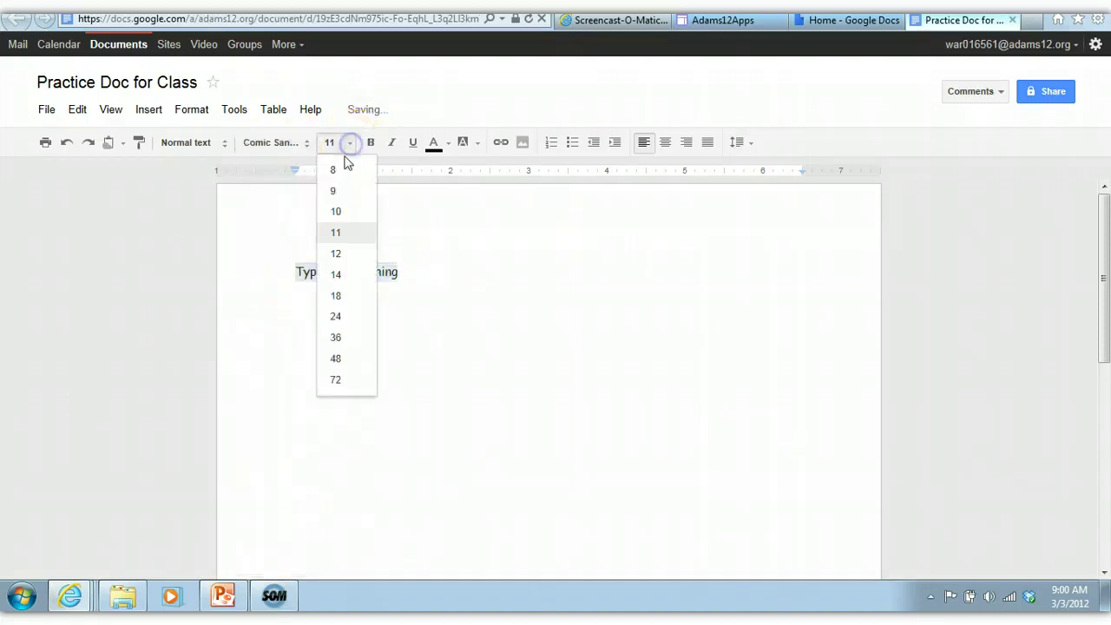
pyautogui.click(335, 274)
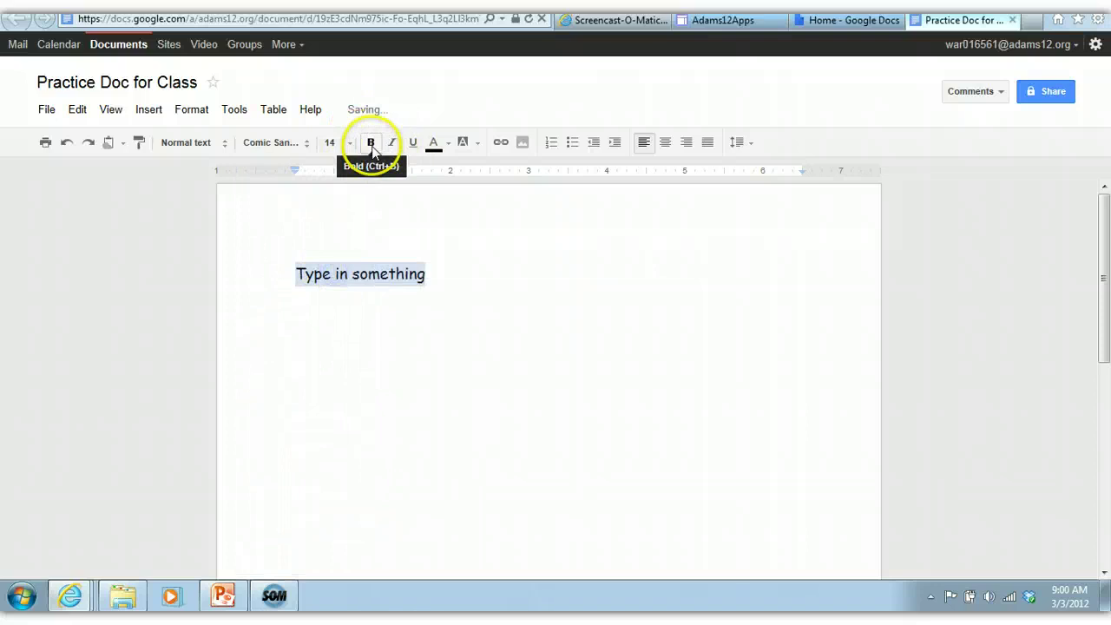
# Colour the selected text purple and give it a pure red highlight, RGB (255, 0, 0)
pyautogui.click(435, 144)
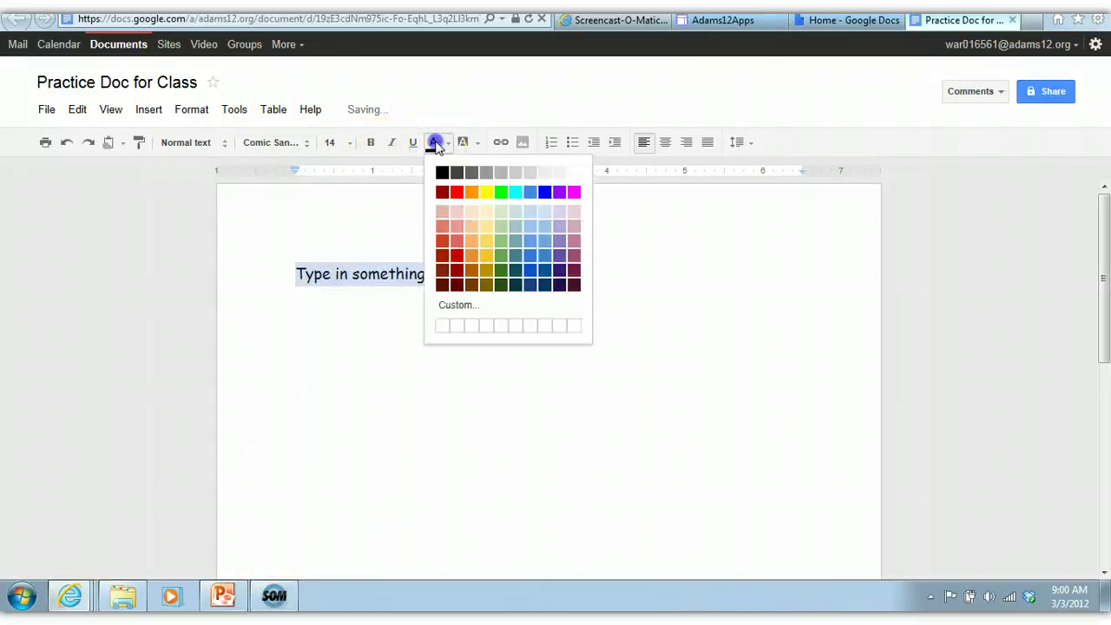
pyautogui.click(559, 193)
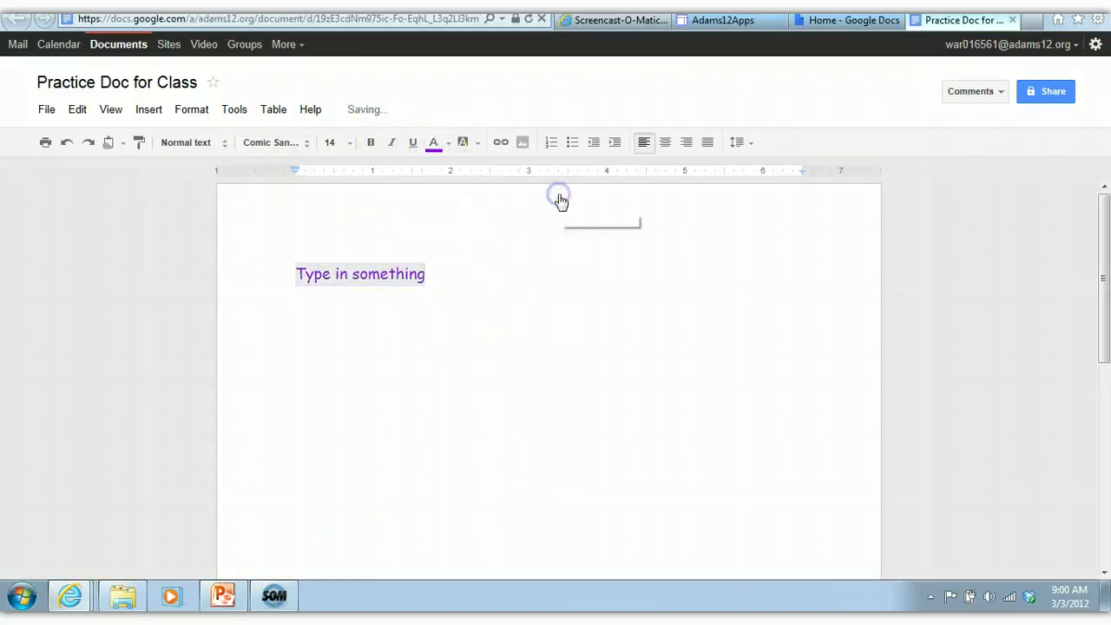
pyautogui.click(469, 145)
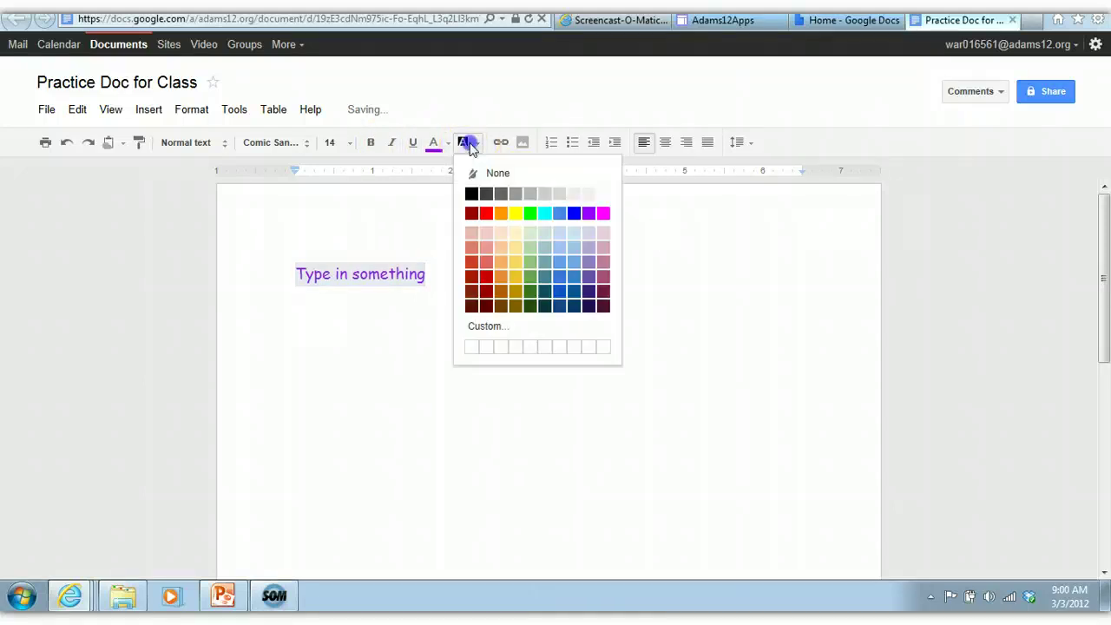
pyautogui.click(488, 213)
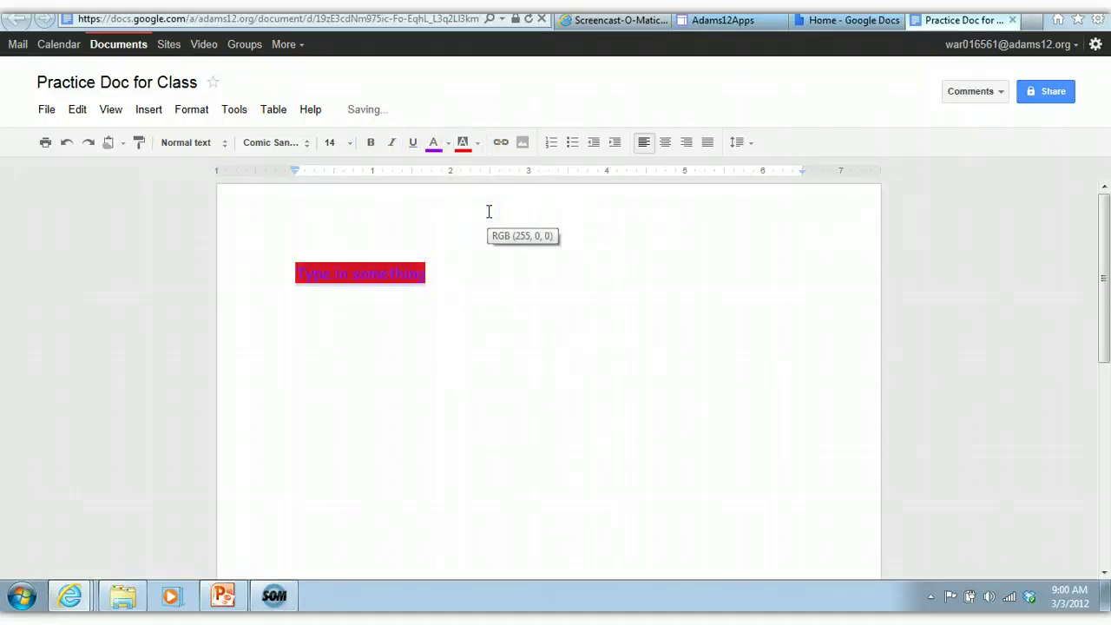
pyautogui.click(501, 144)
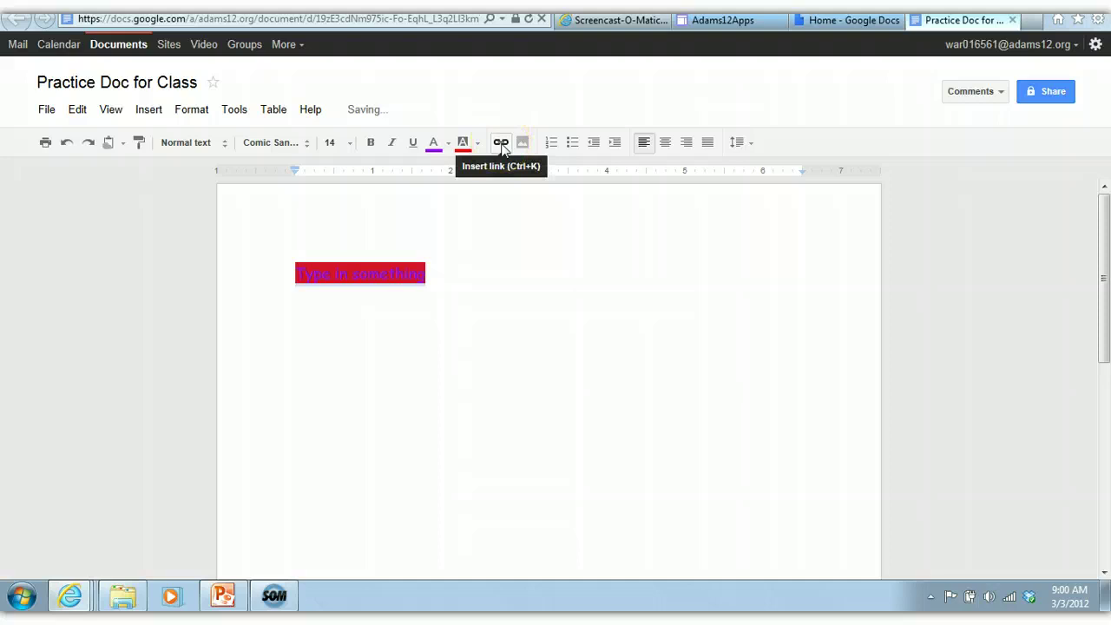
pyautogui.click(522, 144)
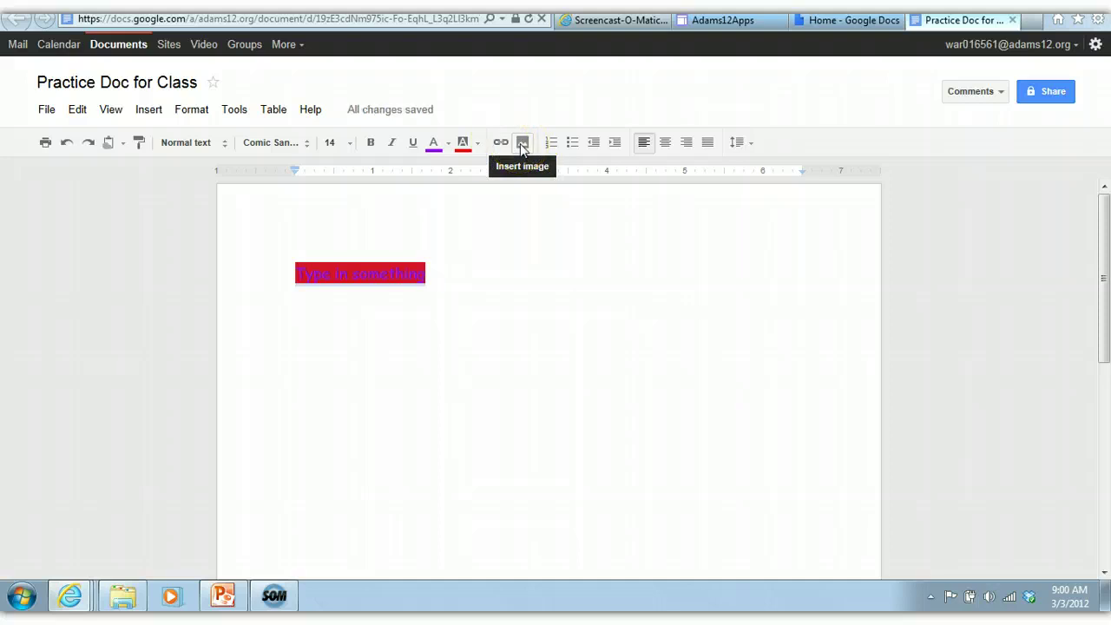
pyautogui.click(530, 145)
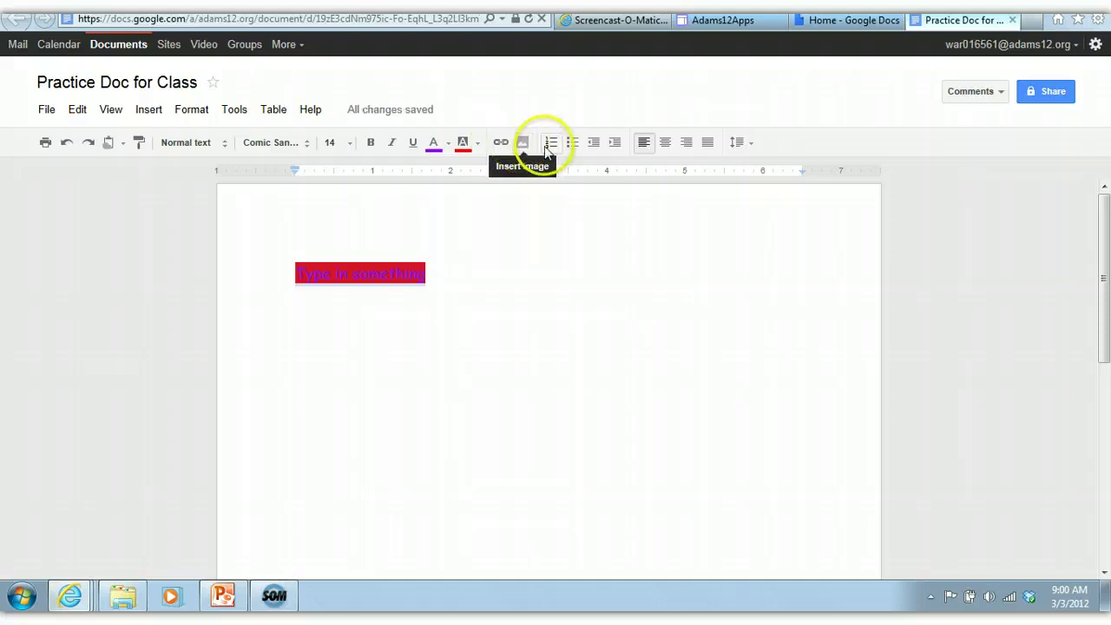
# Centre the highlighted line and set its line spacing to 2.0
pyautogui.click(662, 144)
pyautogui.click(743, 146)
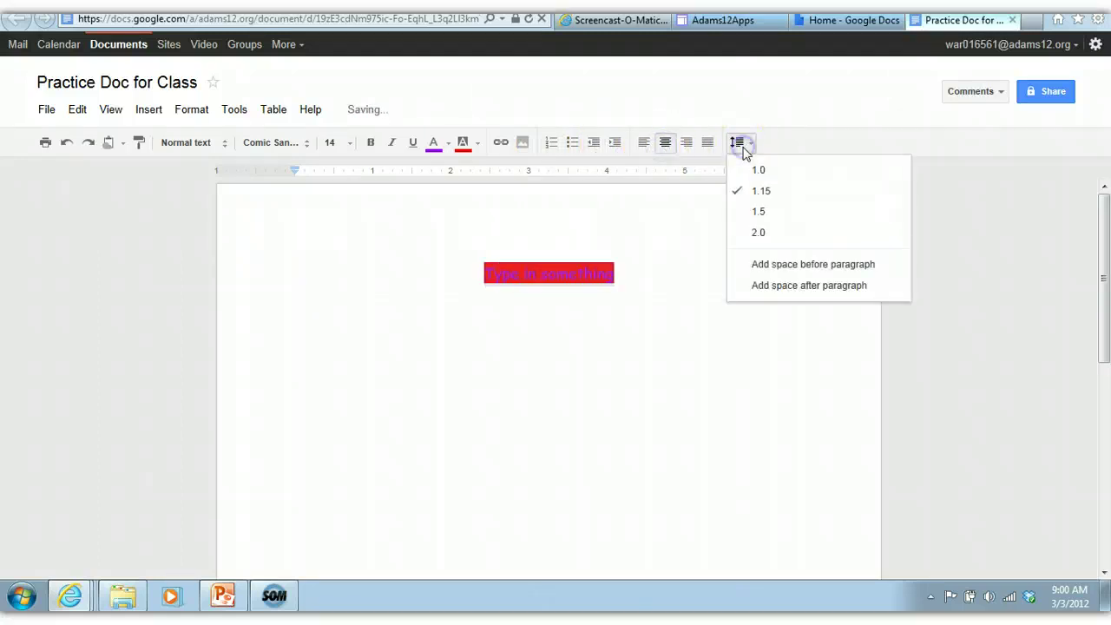
pyautogui.click(756, 233)
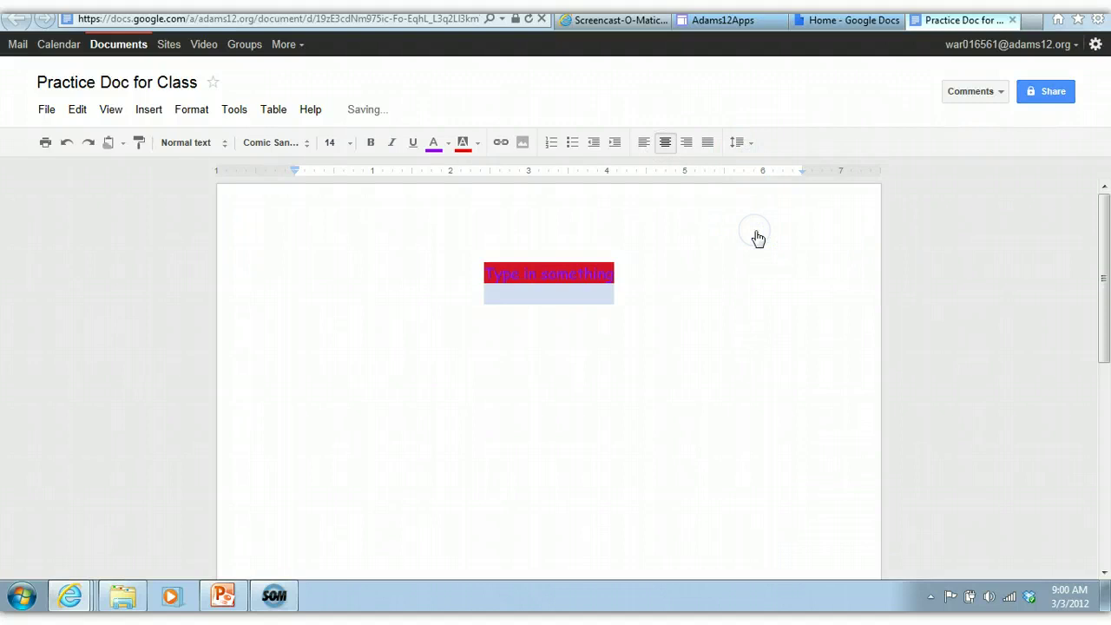
pyautogui.click(666, 224)
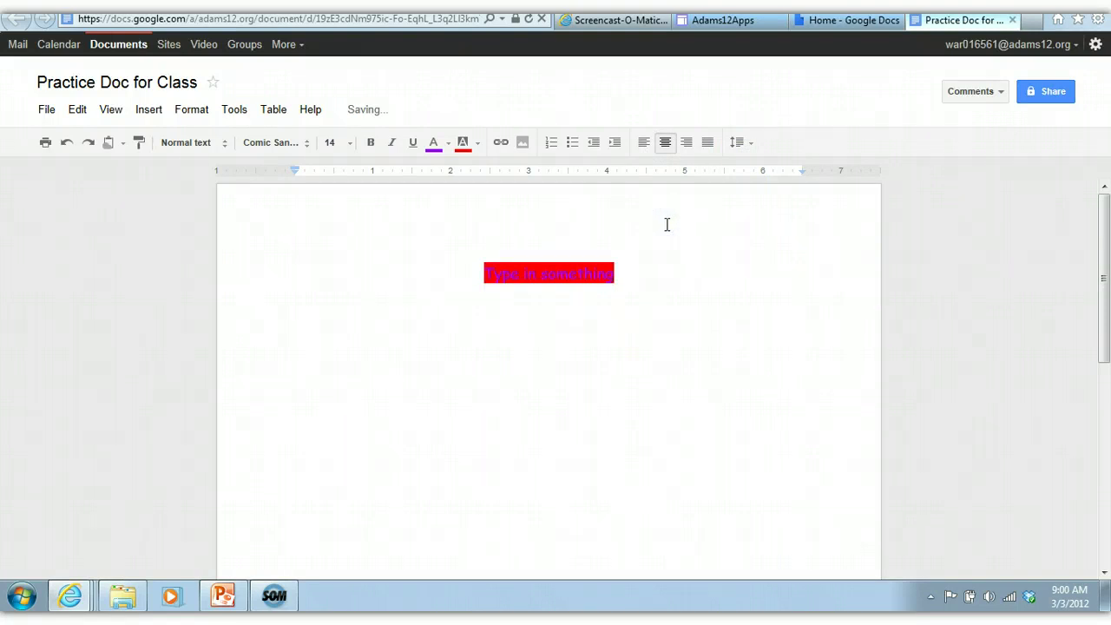
# Check the document's save status and review its name in the rename dialog
pyautogui.moveTo(350, 122)
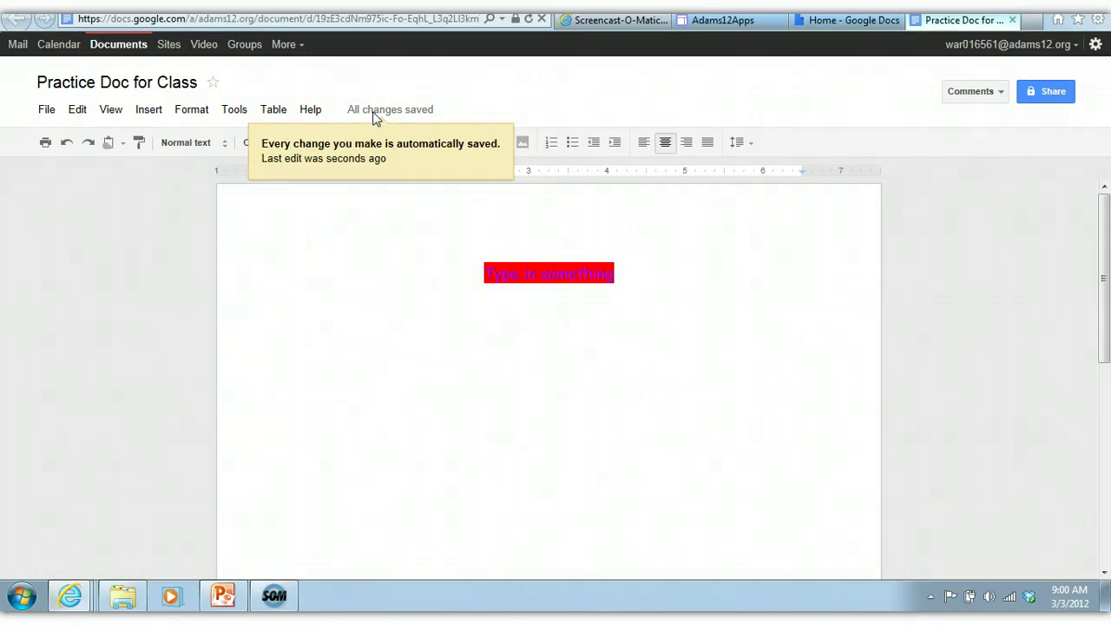
pyautogui.click(169, 83)
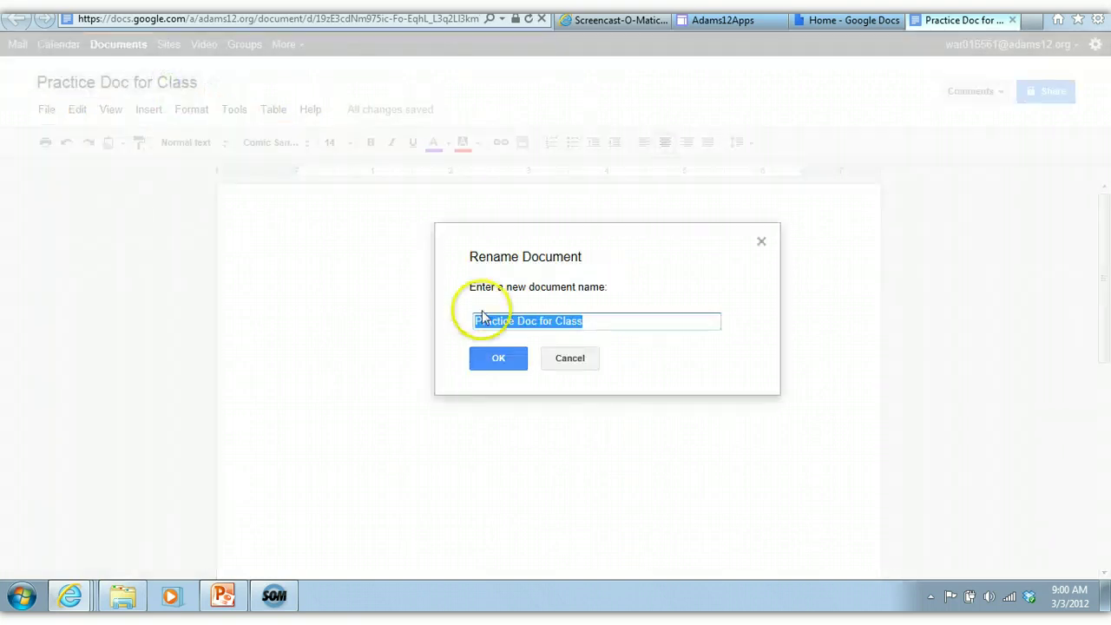
pyautogui.click(500, 359)
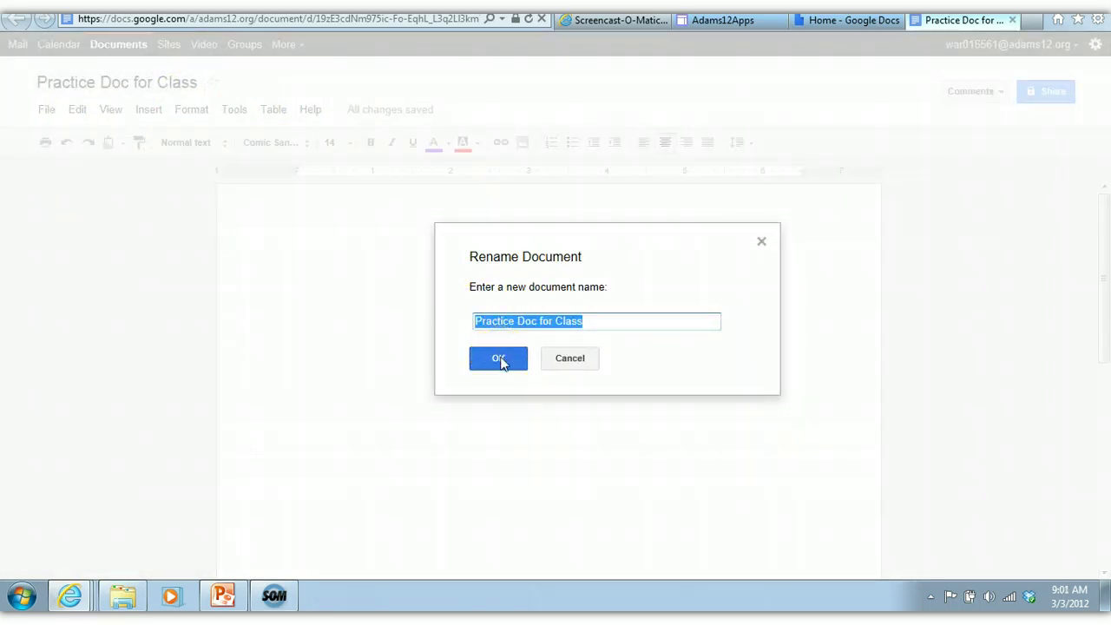
pyautogui.click(501, 359)
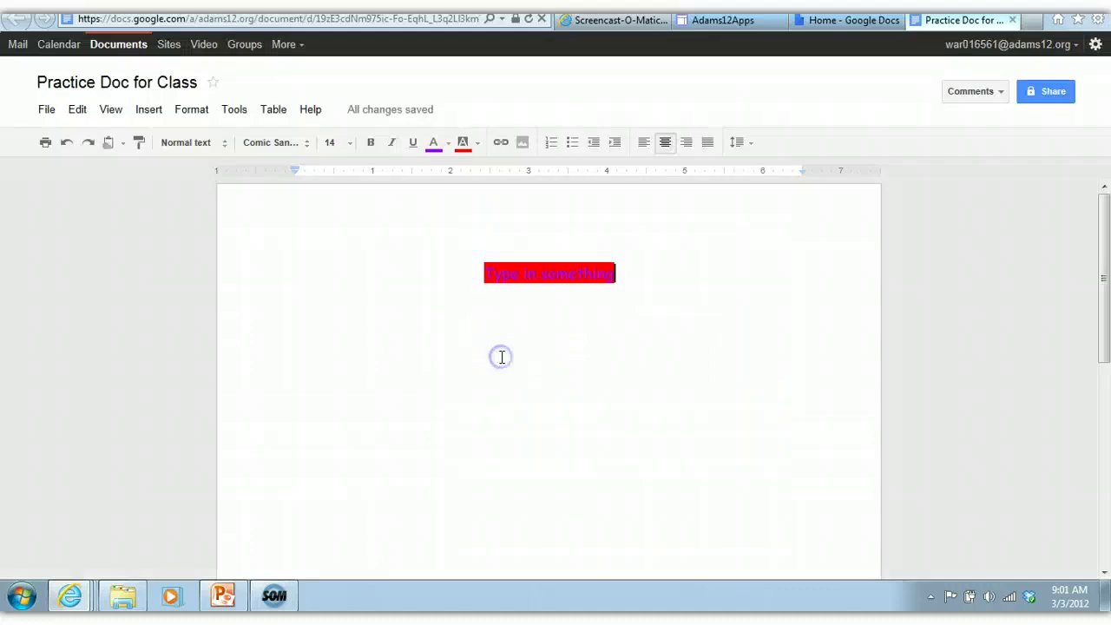
# Make a copy of the practice document without copying its collaborators
pyautogui.click(46, 112)
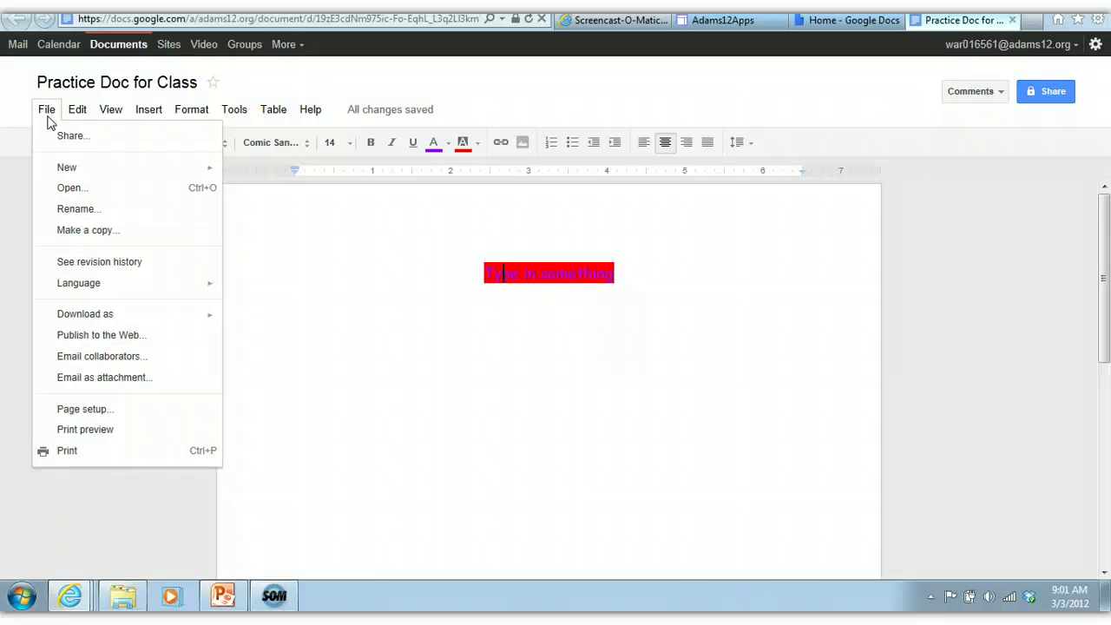
pyautogui.click(80, 231)
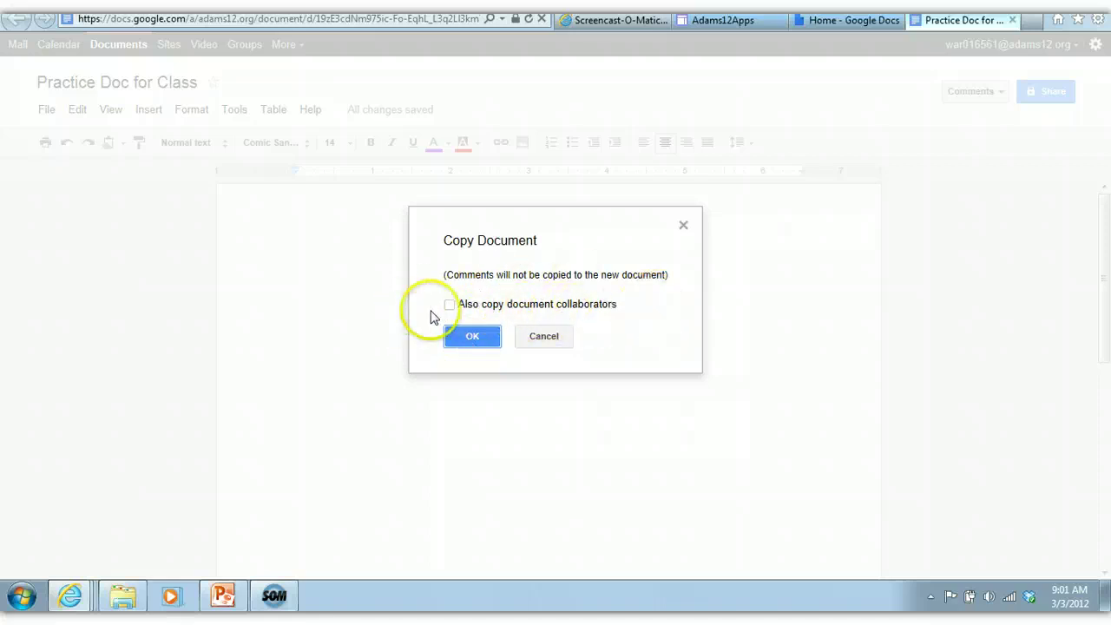
pyautogui.click(476, 338)
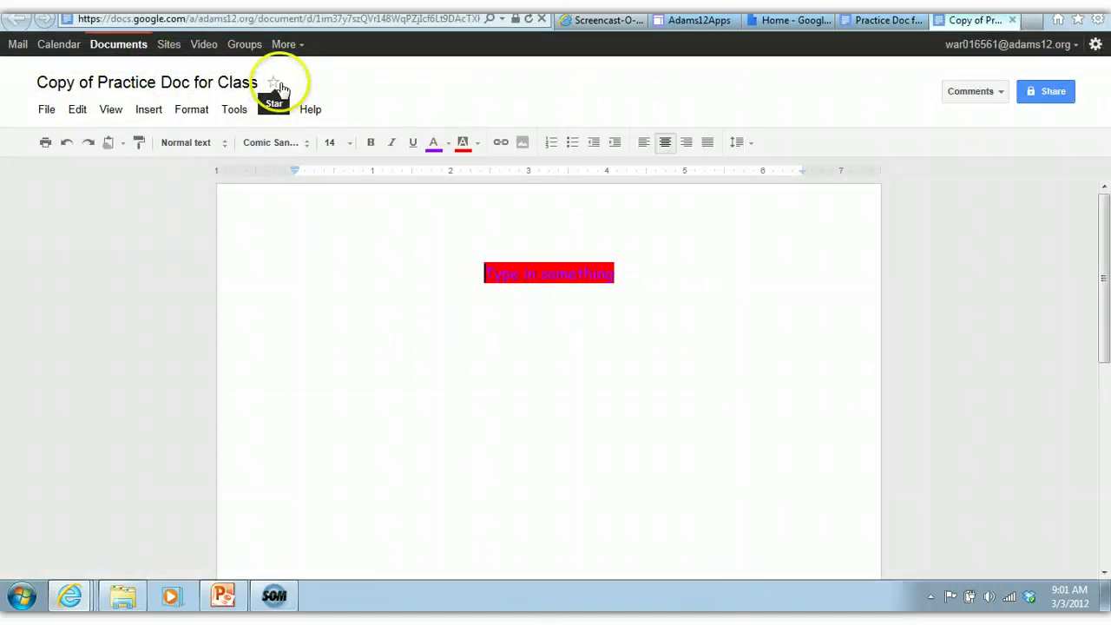
# Open "Copy of Practice Doc for Class" from the documents list and rename it "Practice Doc for Class 2"
pyautogui.click(125, 48)
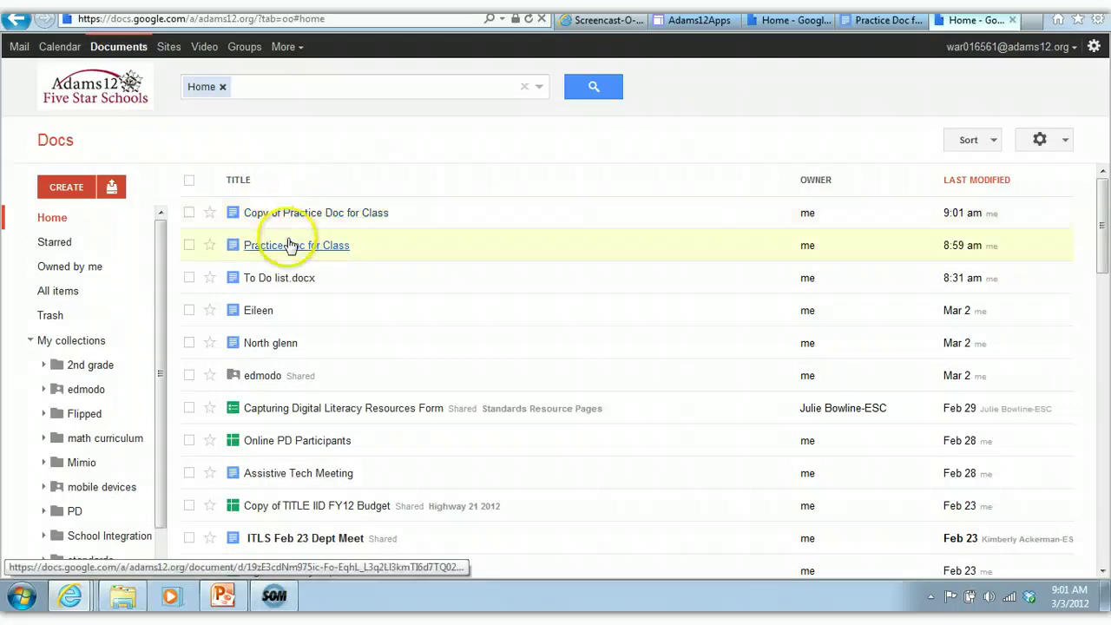
pyautogui.click(295, 213)
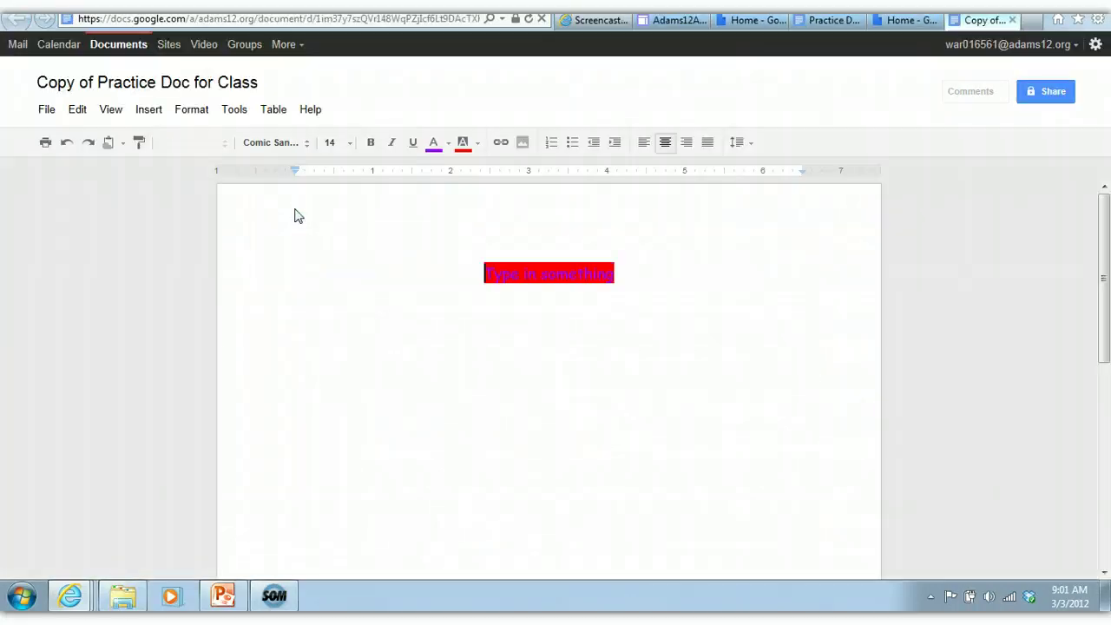
pyautogui.click(206, 84)
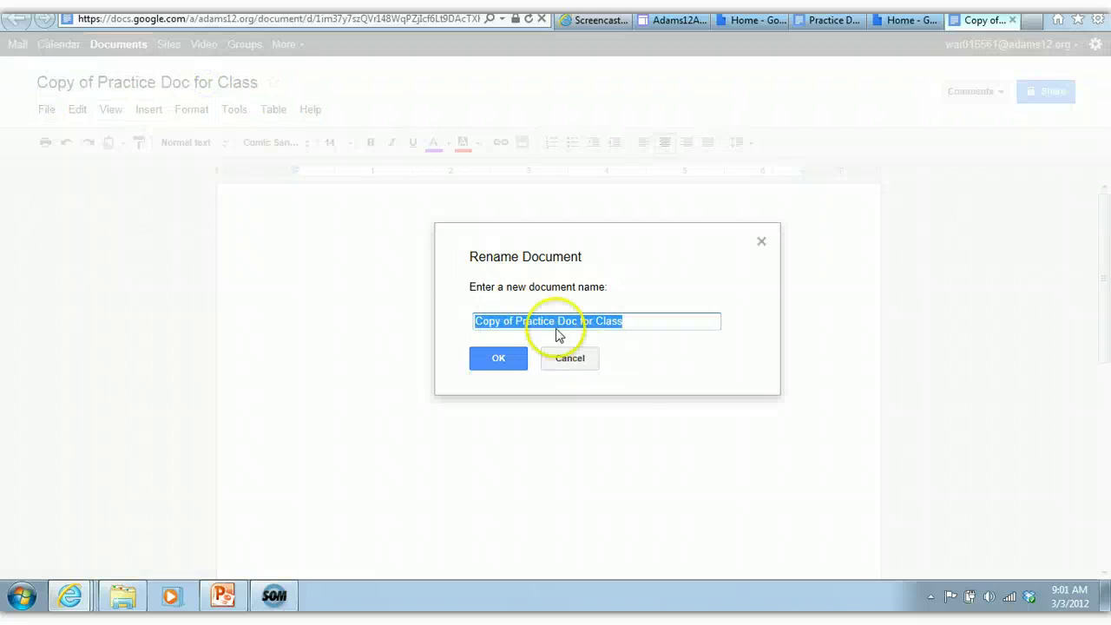
pyautogui.click(513, 323)
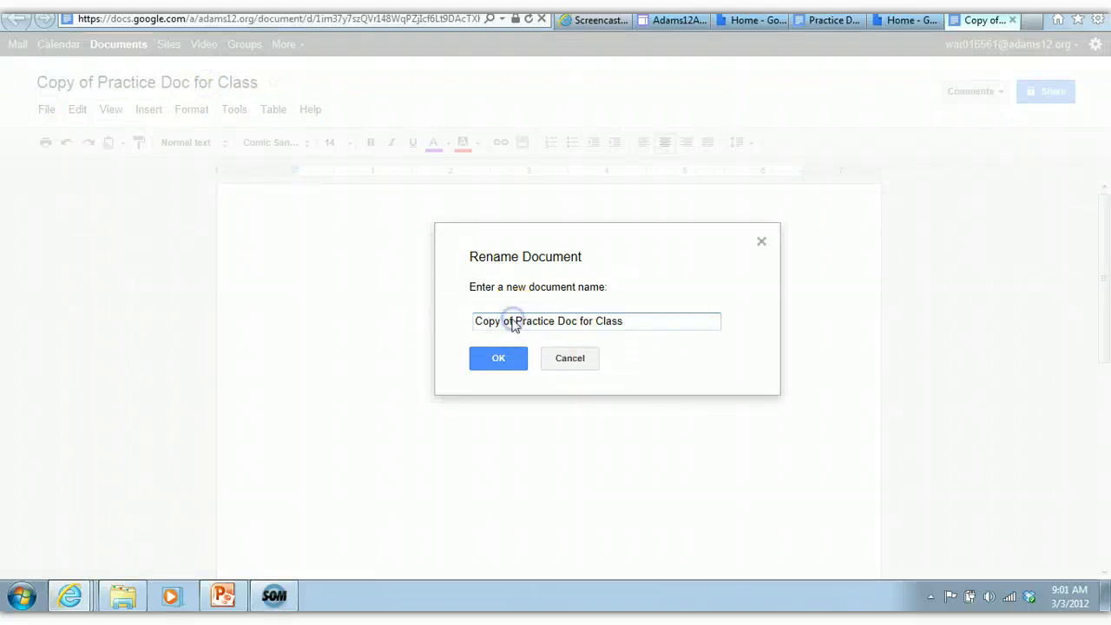
pyautogui.moveTo(506, 322); pyautogui.dragTo(439, 325)
pyautogui.press('BackSpace')
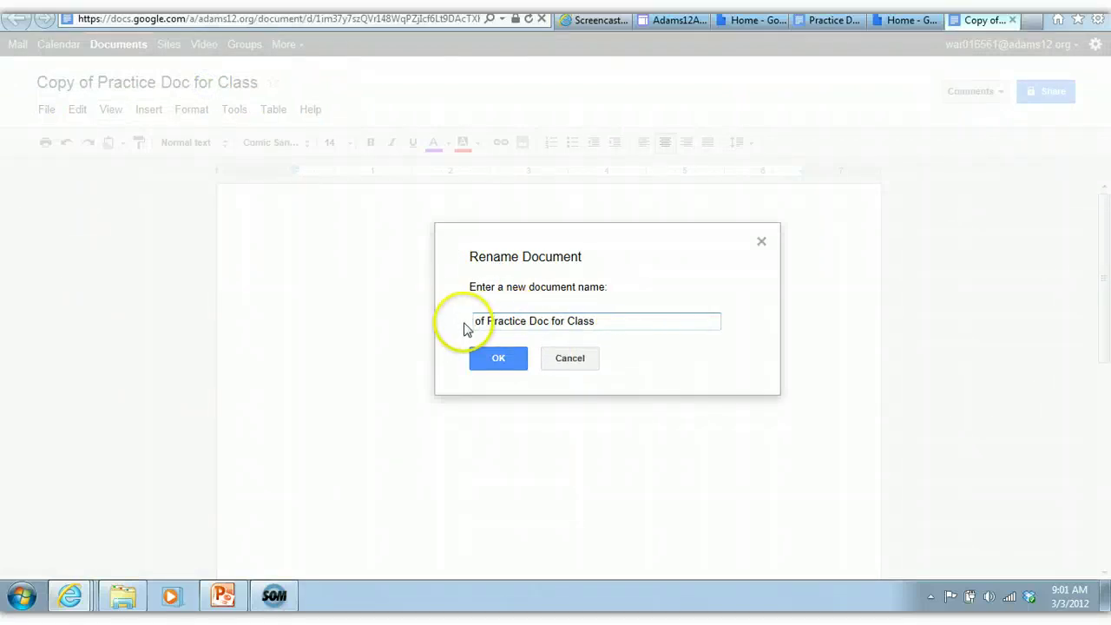
pyautogui.press('BackSpace')
pyautogui.press('BackSpace')
pyautogui.press('BackSpace')
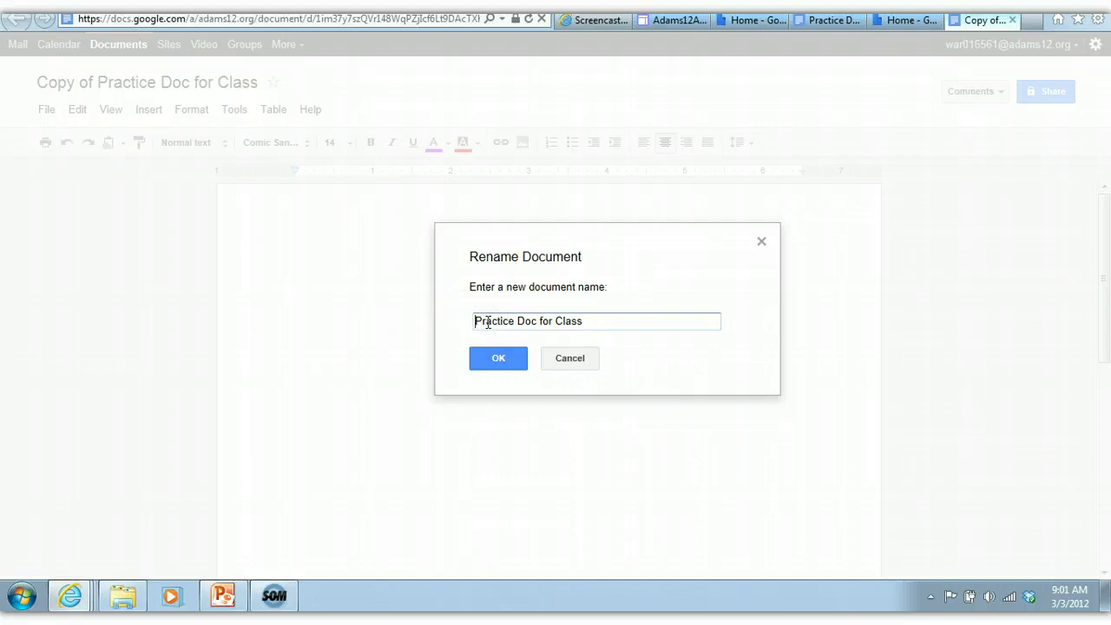
pyautogui.click(637, 322)
pyautogui.click(501, 361)
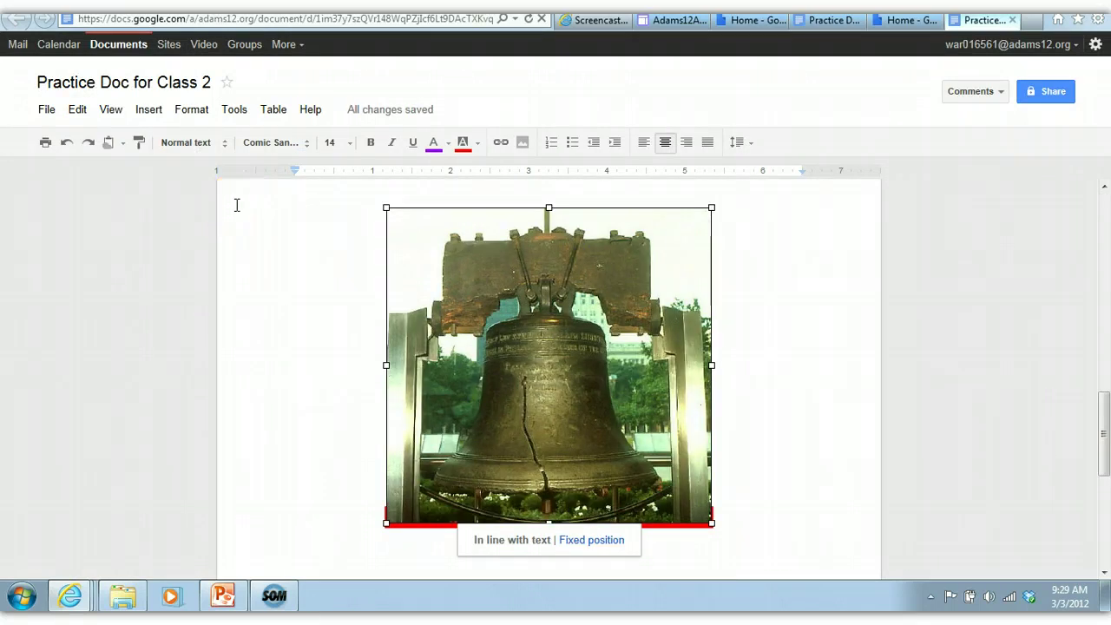
# Resize the bell picture slightly from its corner and try left, centre and right alignment before centring it again
pyautogui.click(383, 209)
pyautogui.moveTo(386, 209)
pyautogui.mouseDown()
pyautogui.moveTo(491, 269)
pyautogui.moveTo(388, 205)
pyautogui.mouseUp()
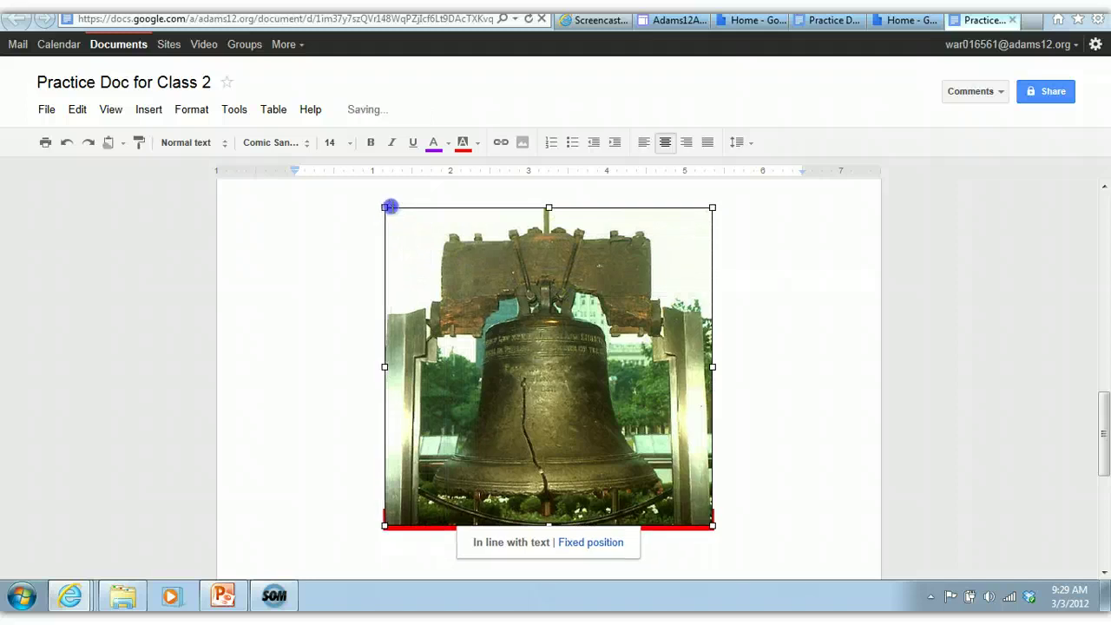
pyautogui.click(643, 143)
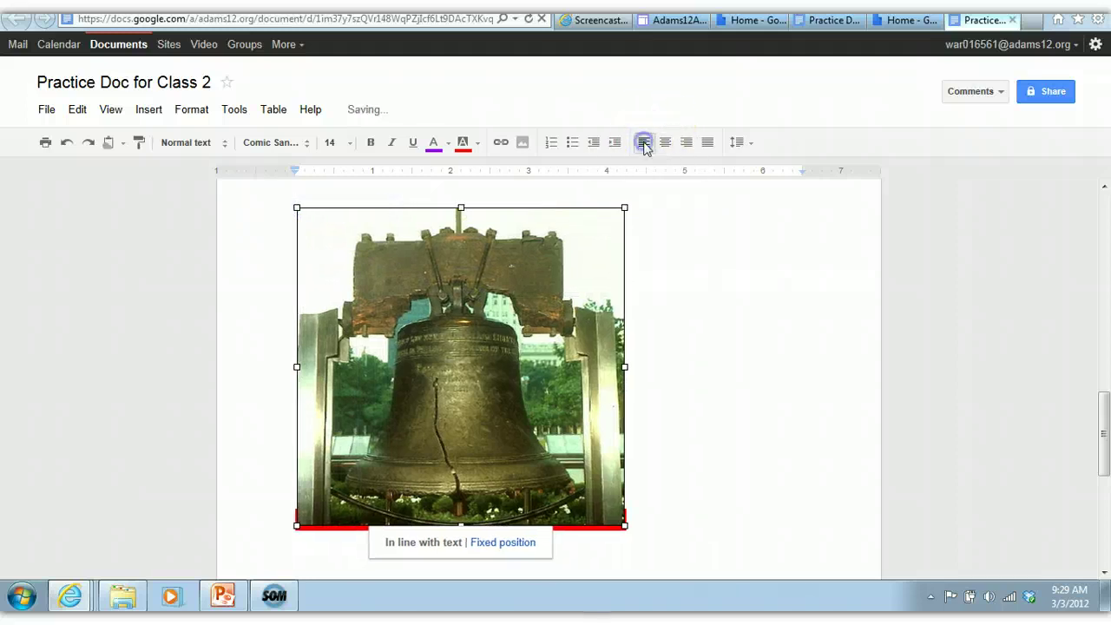
pyautogui.click(666, 143)
pyautogui.click(686, 142)
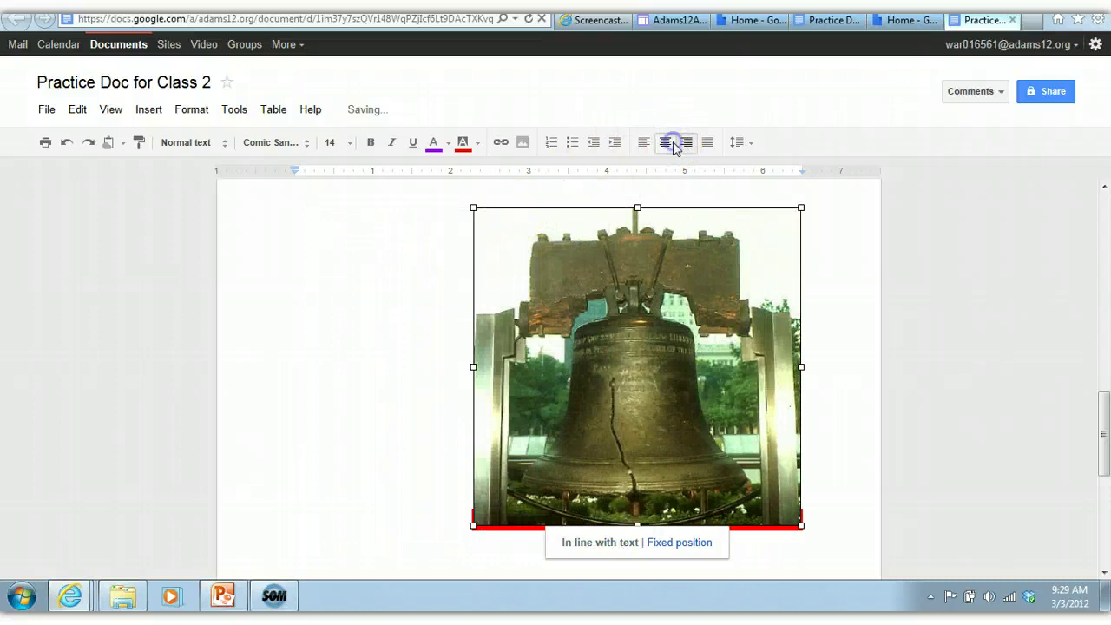
pyautogui.click(666, 143)
# Try the fixed position option on the bell picture and return it to in line with text
pyautogui.click(78, 111)
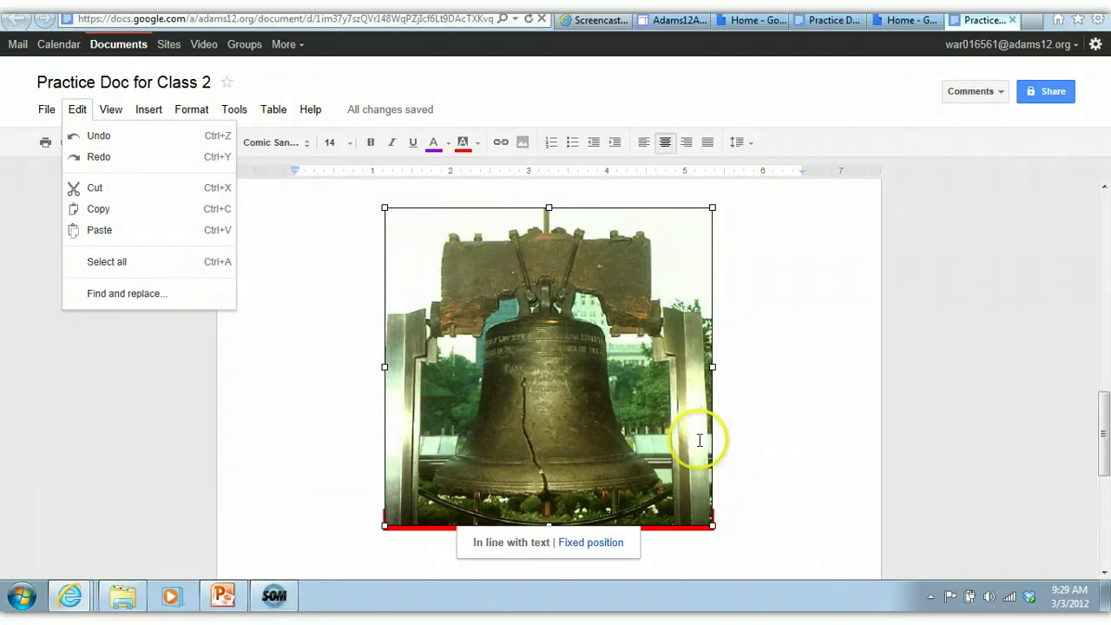
pyautogui.click(501, 411)
pyautogui.click(552, 417)
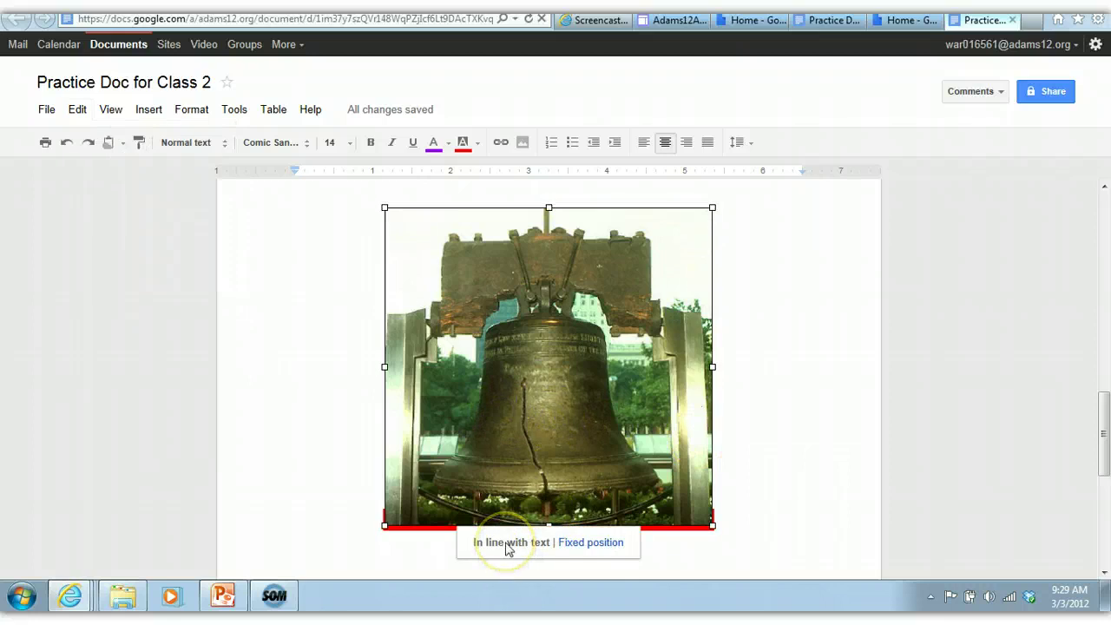
pyautogui.click(582, 543)
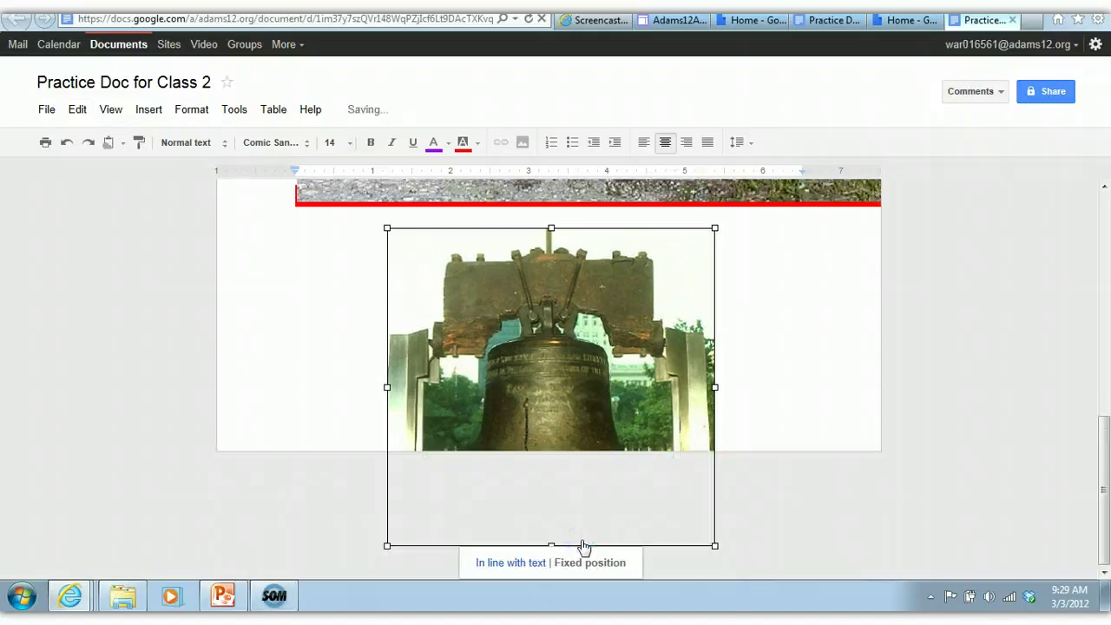
pyautogui.click(526, 562)
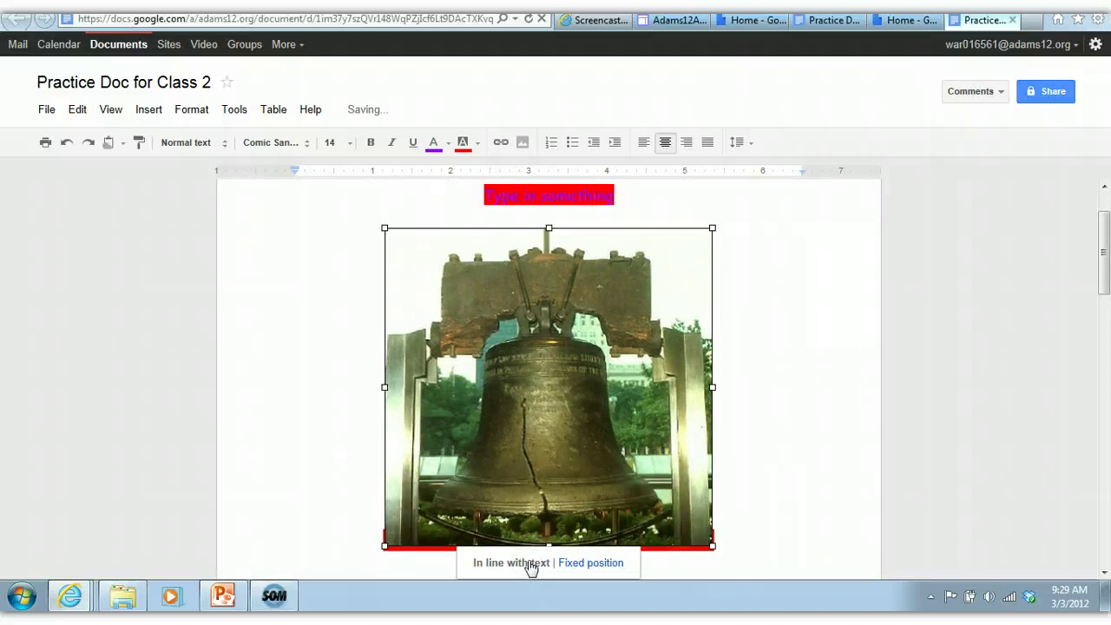
# Delete the dog picture and the bell picture from the document
pyautogui.scroll(-5, 752, 529)
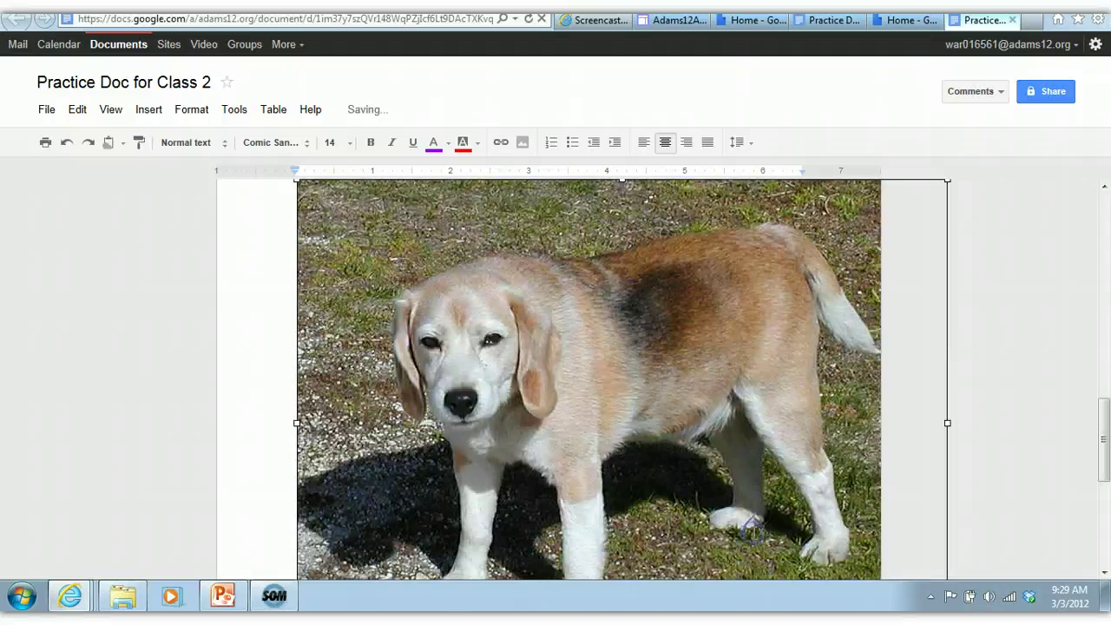
pyautogui.moveTo(1105, 412); pyautogui.dragTo(1105, 526)
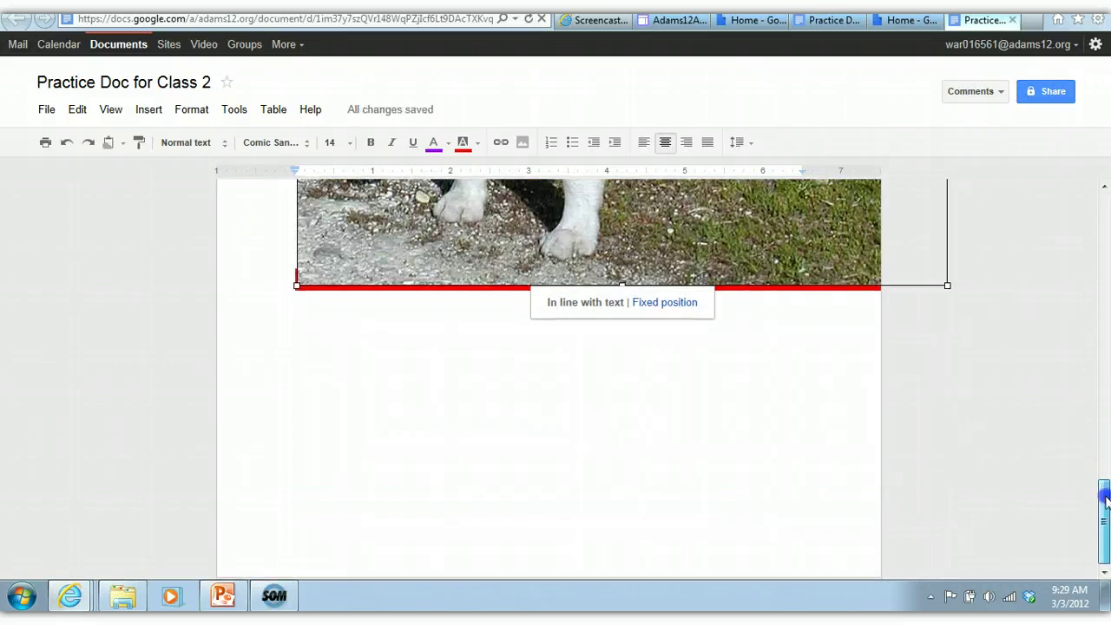
pyautogui.click(376, 393)
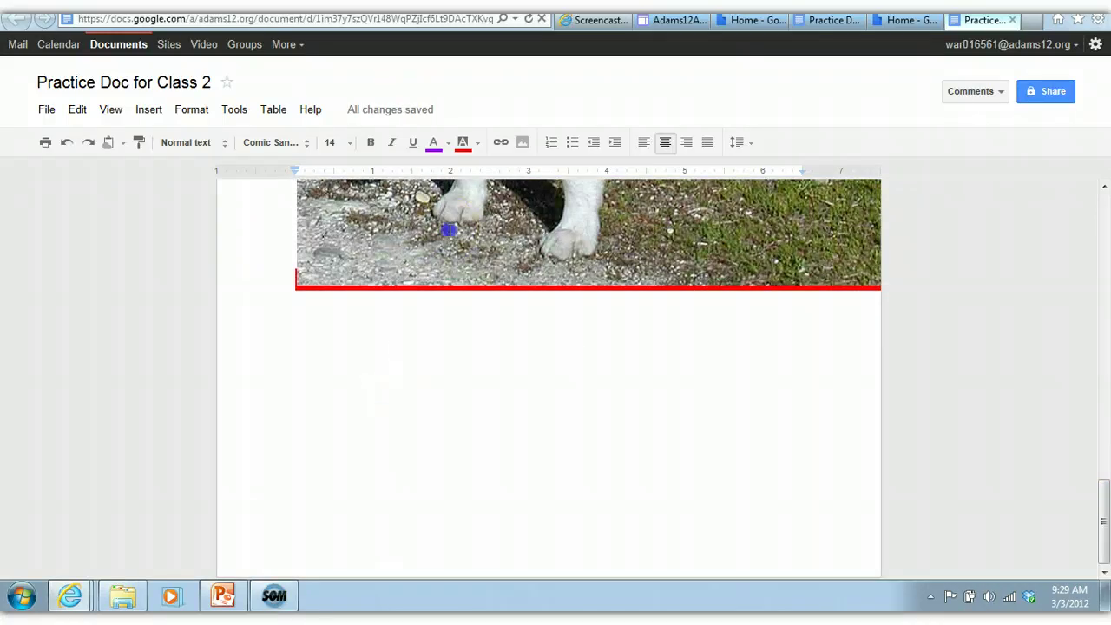
pyautogui.click(449, 230)
pyautogui.press('Delete')
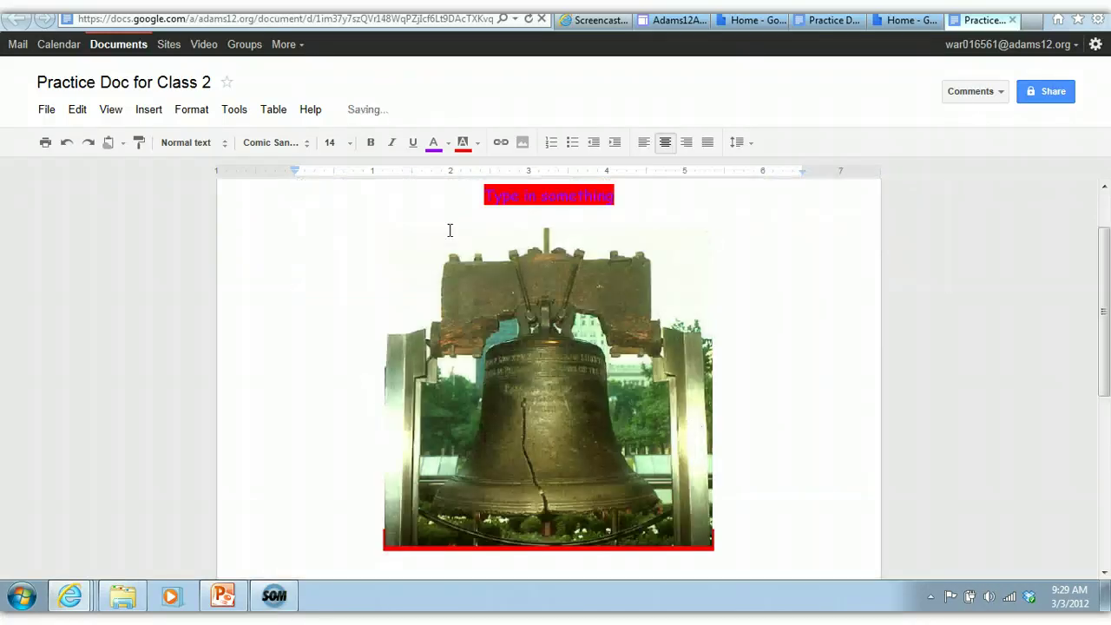
pyautogui.click(482, 313)
pyautogui.press('Delete')
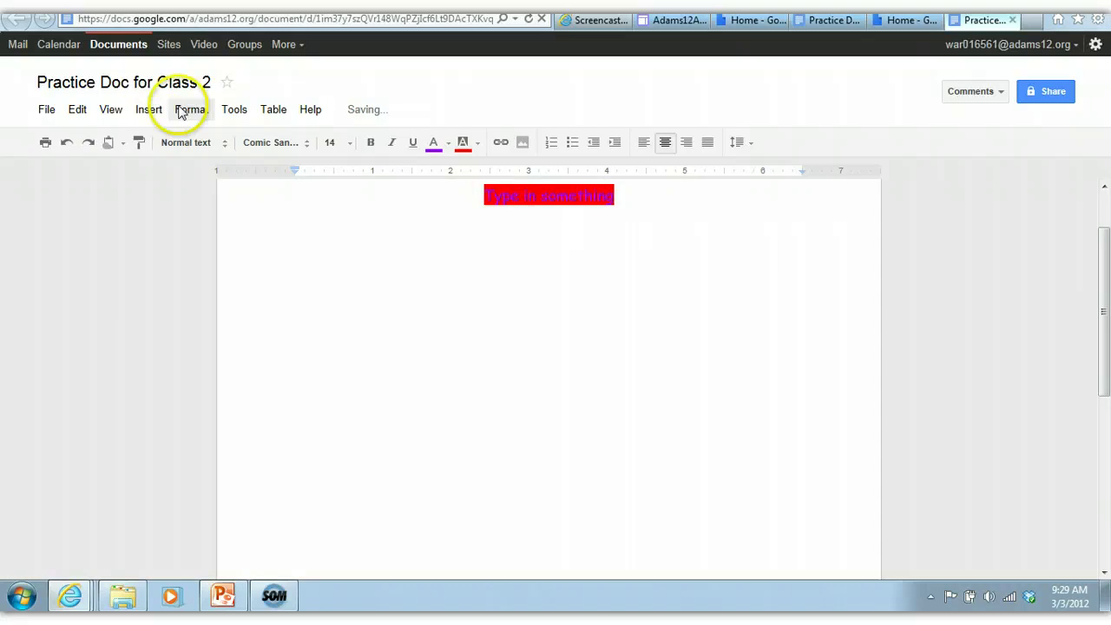
# Insert a table with four columns and three rows below the highlighted line
pyautogui.click(276, 111)
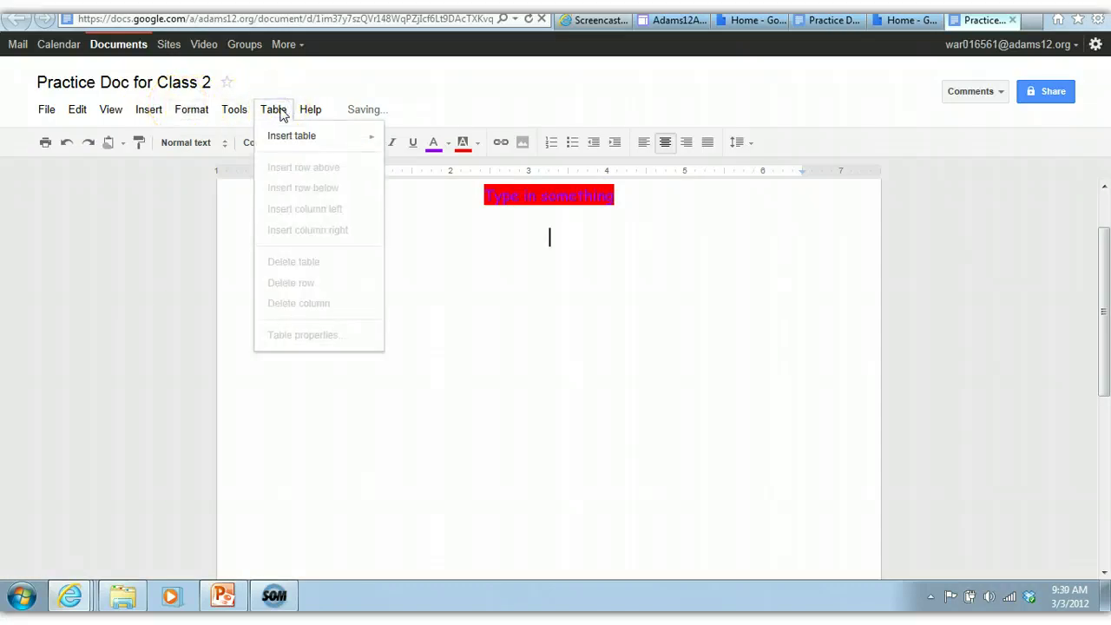
pyautogui.click(282, 136)
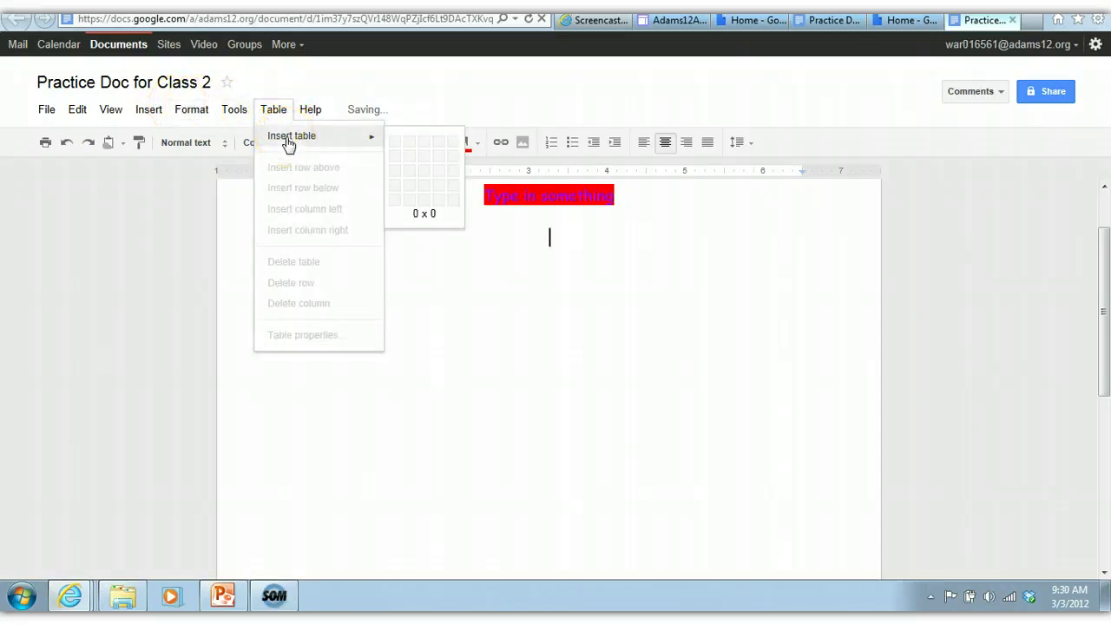
pyautogui.moveTo(289, 145); pyautogui.dragTo(412, 146)
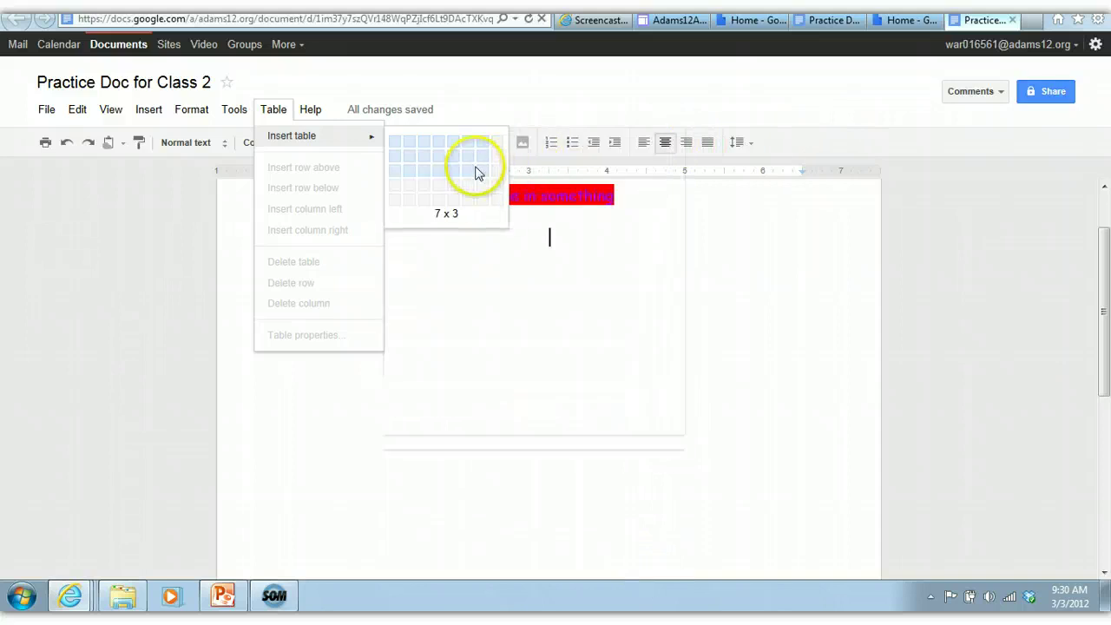
pyautogui.click(438, 180)
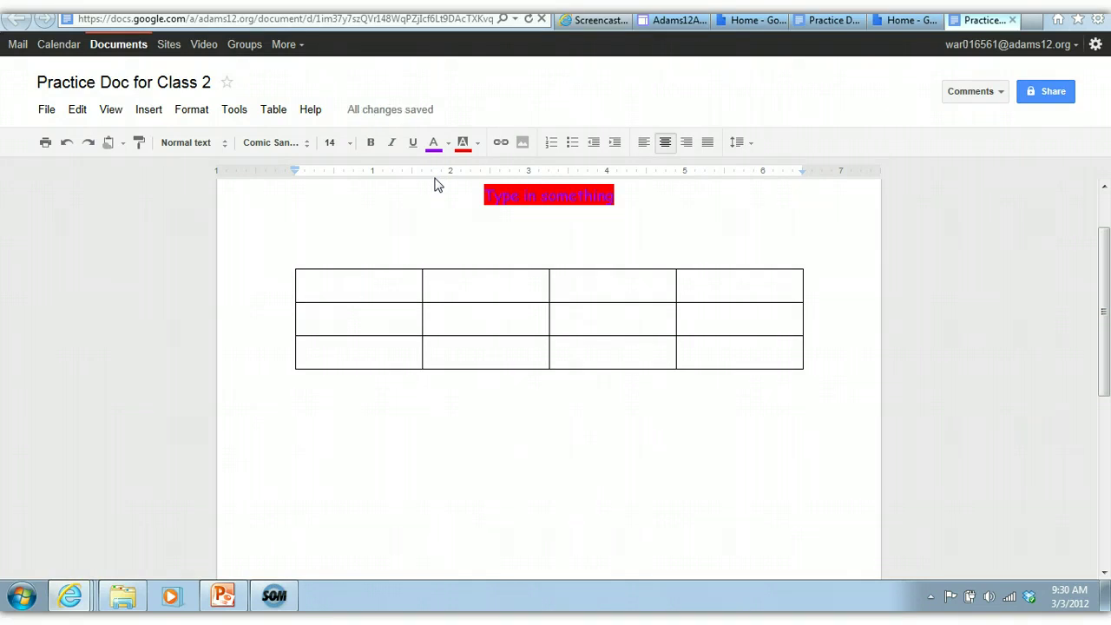
# Enter "Hello" in the table's first cell and remove its highlight colour
pyautogui.click(367, 266)
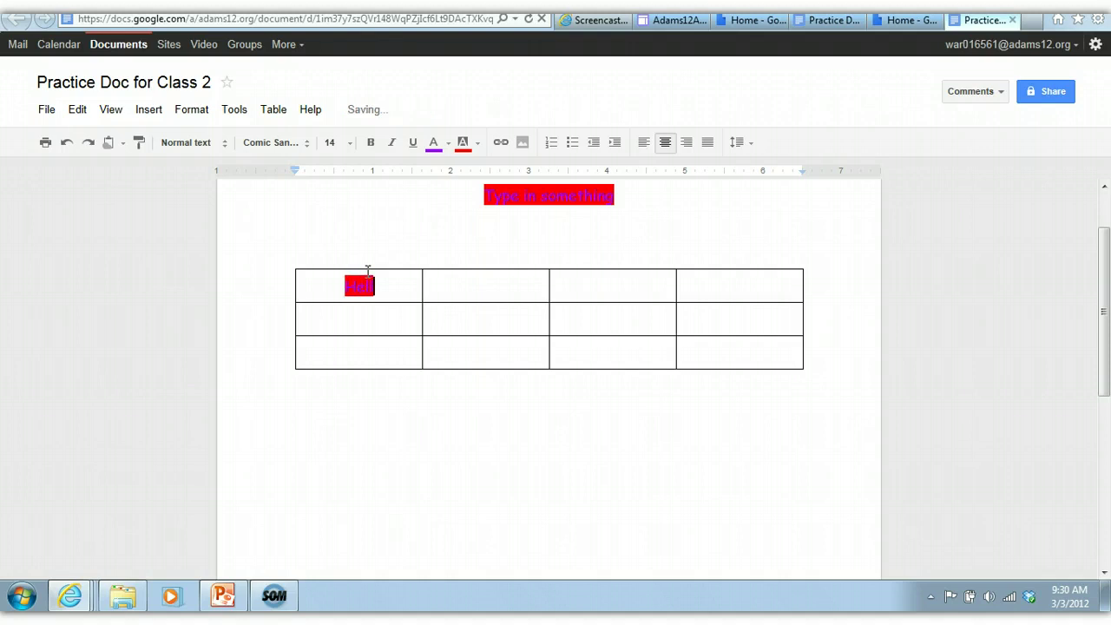
pyautogui.click(393, 290)
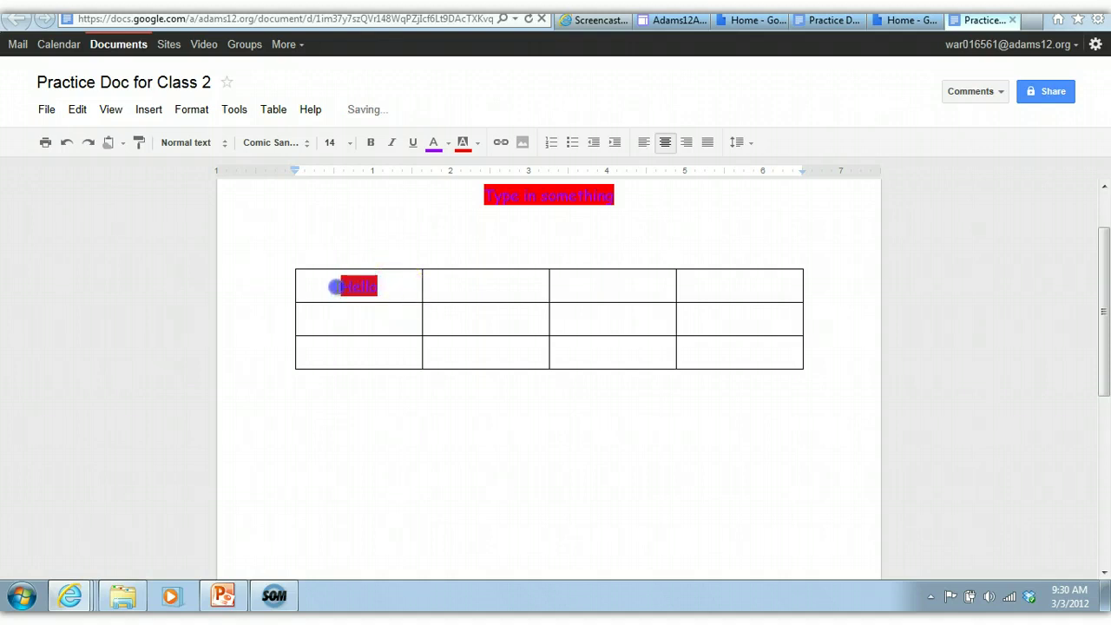
pyautogui.click(470, 143)
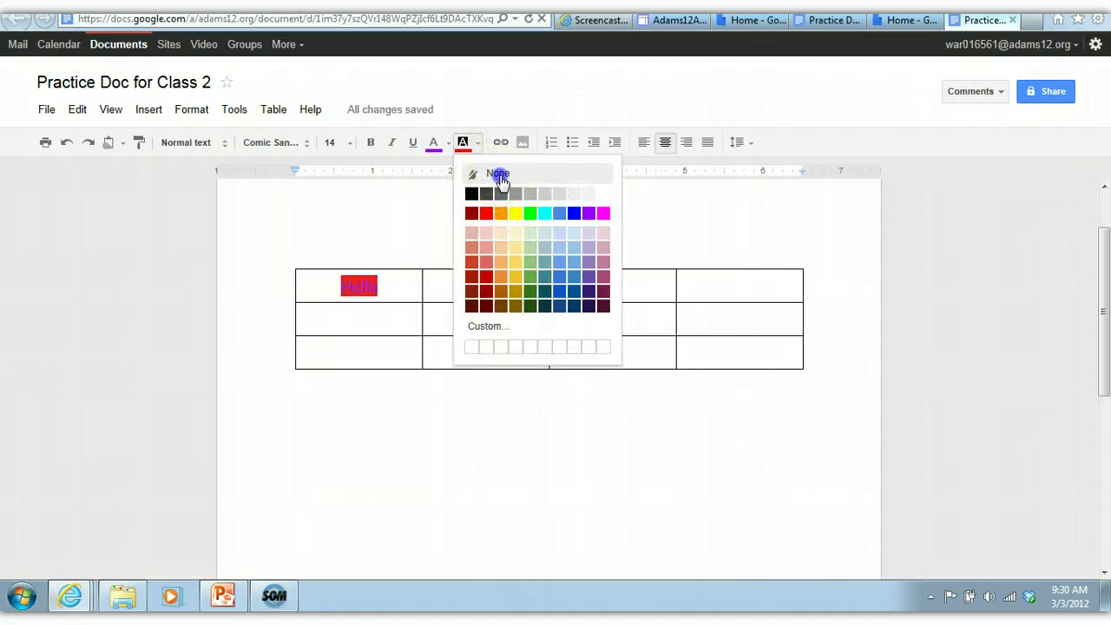
pyautogui.click(497, 176)
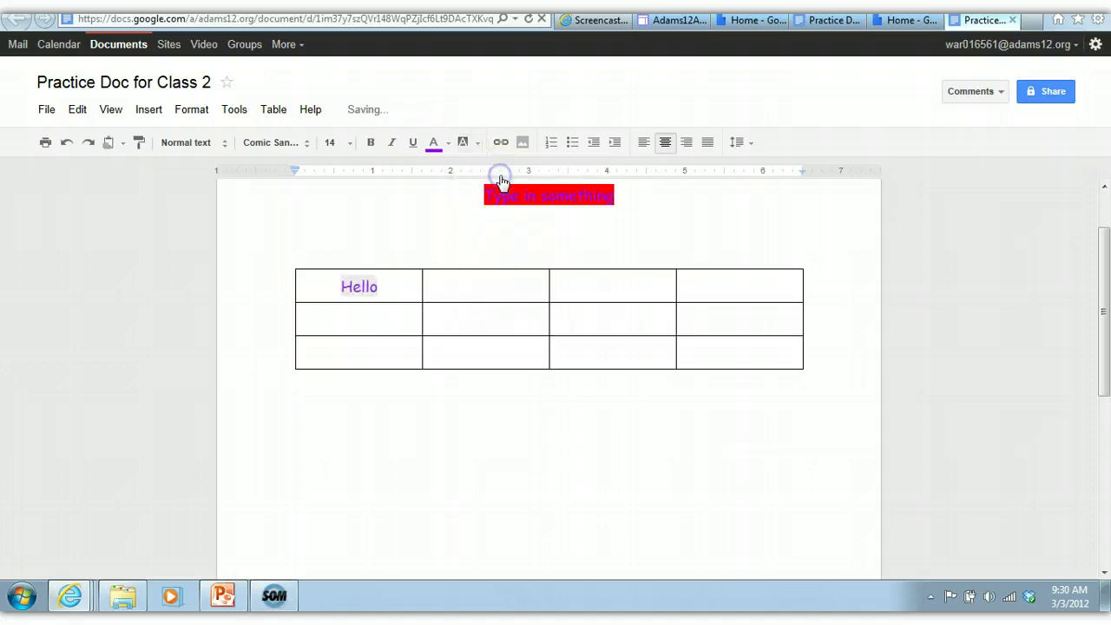
# Try left and right alignment on "Hello" in the first cell and restore its centre alignment
pyautogui.click(644, 143)
pyautogui.click(665, 142)
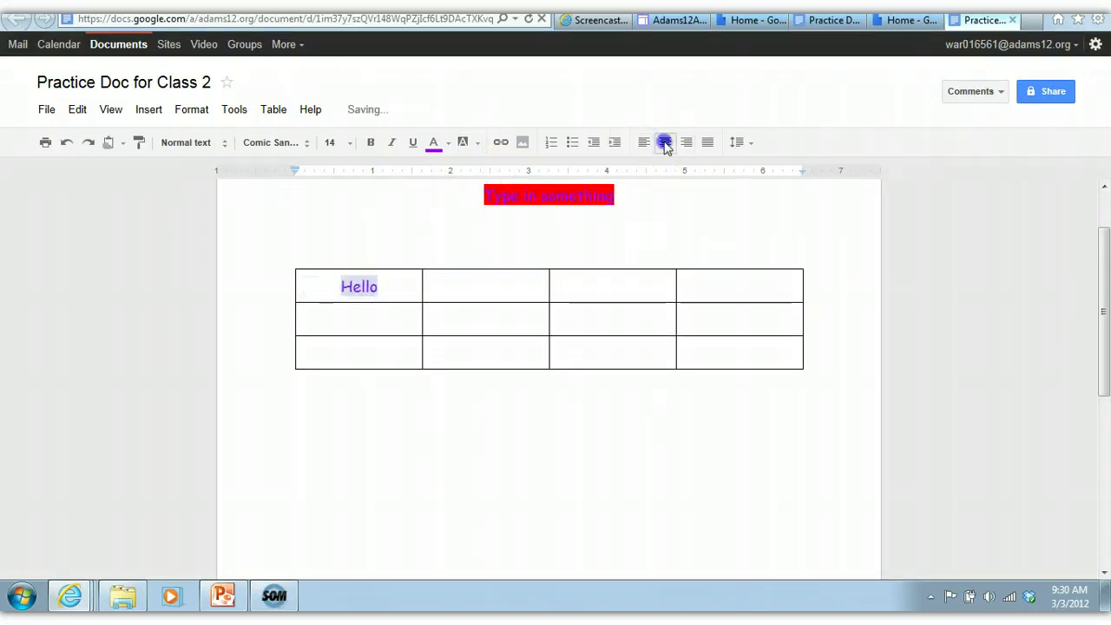
pyautogui.click(685, 144)
pyautogui.click(665, 143)
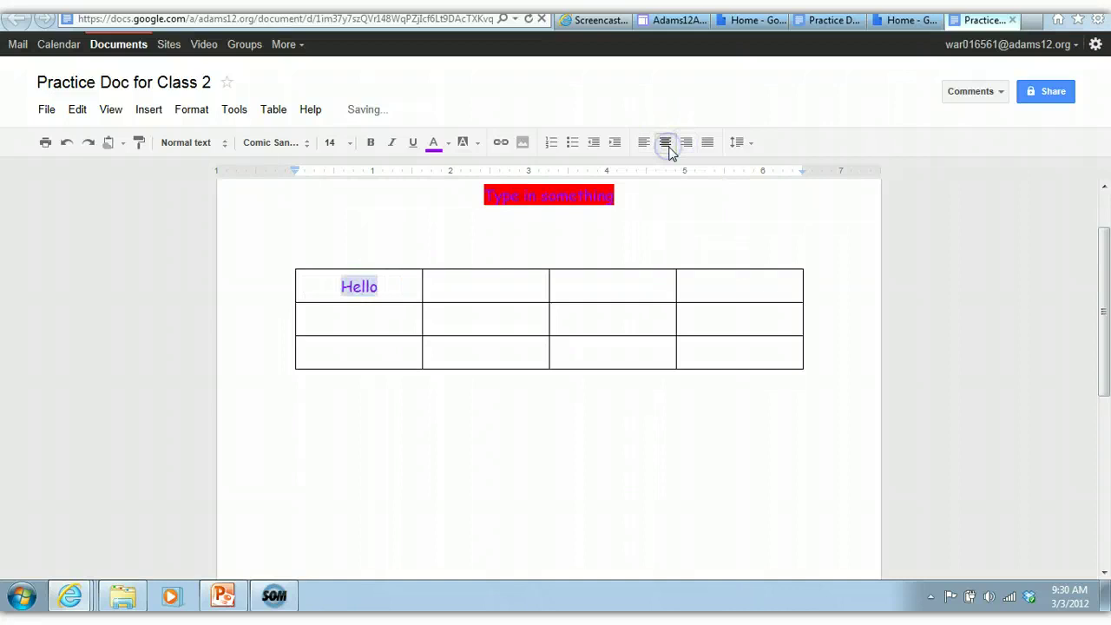
# Enter "Type" in the second cell of the table's first row and align it left
pyautogui.click(502, 297)
pyautogui.click(499, 286)
pyautogui.write('Typ')
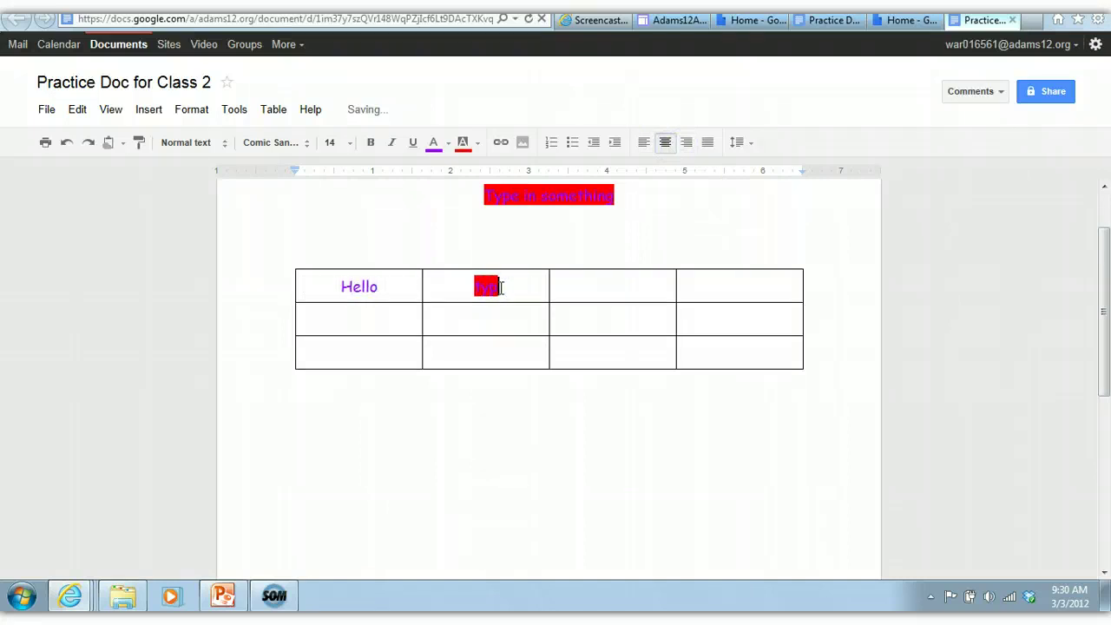
pyautogui.write('e')
pyautogui.click(512, 292)
pyautogui.click(643, 143)
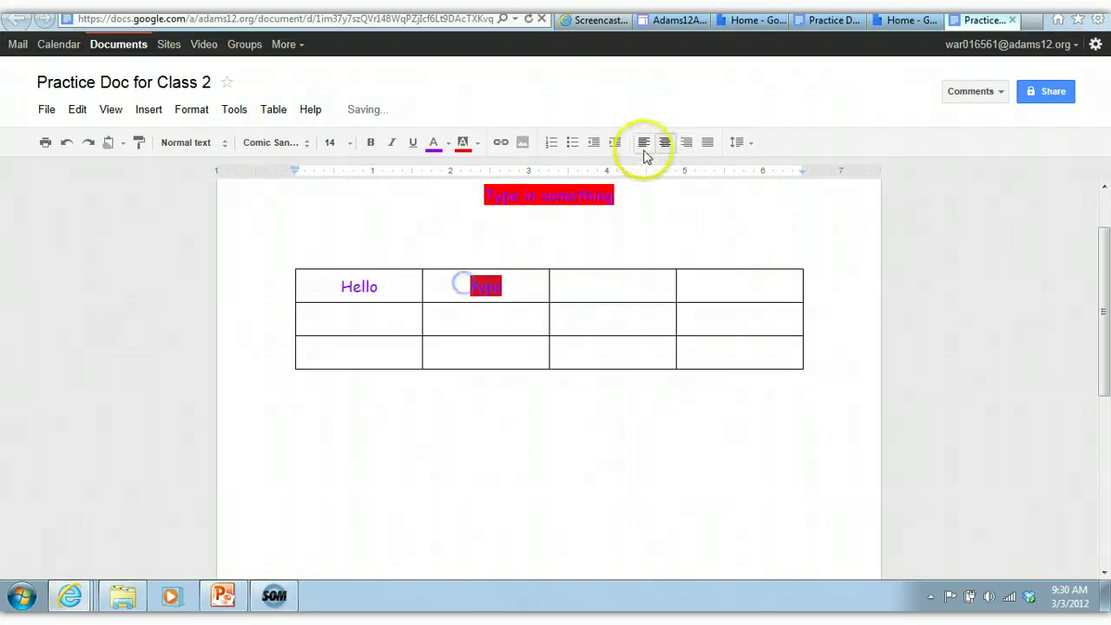
# Centre the text in the first two cells of the table's first row
pyautogui.moveTo(492, 292); pyautogui.dragTo(313, 292)
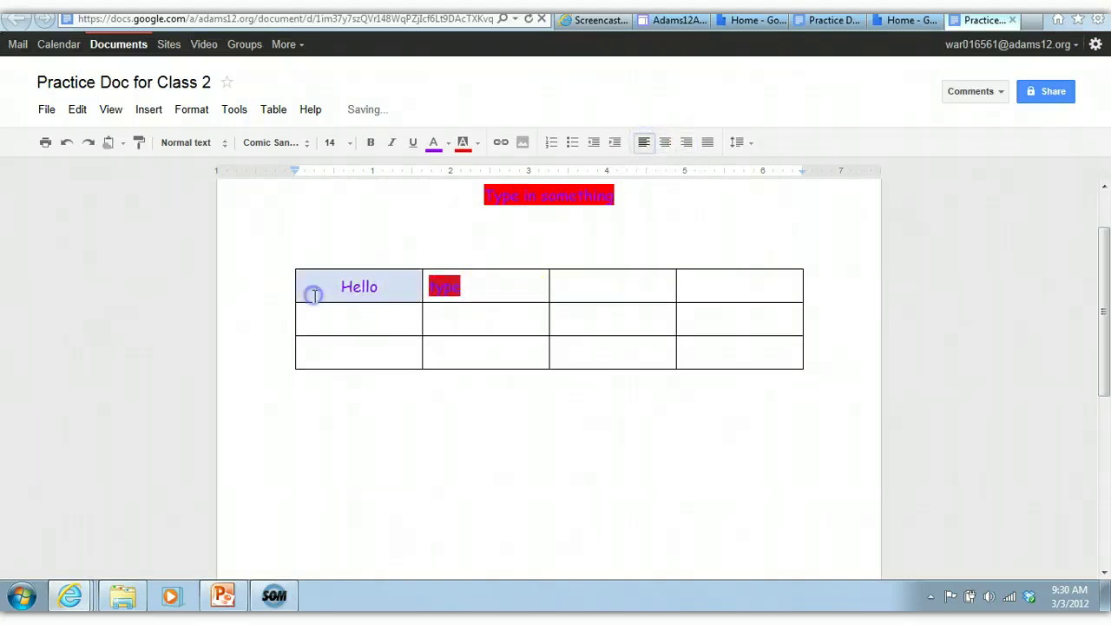
pyautogui.click(661, 143)
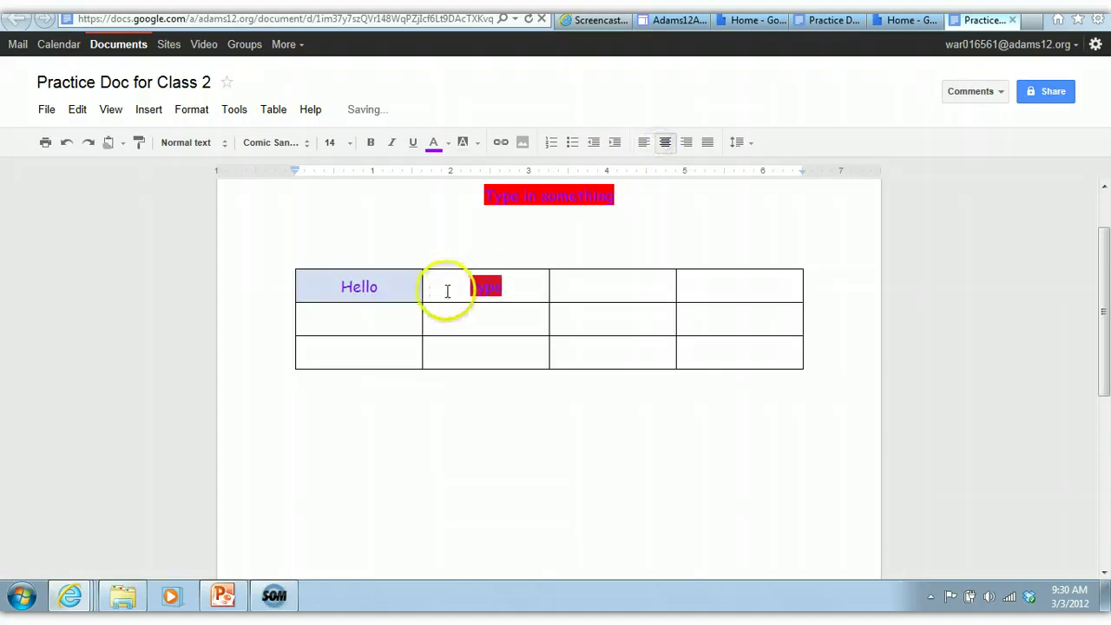
pyautogui.click(446, 290)
pyautogui.click(342, 292)
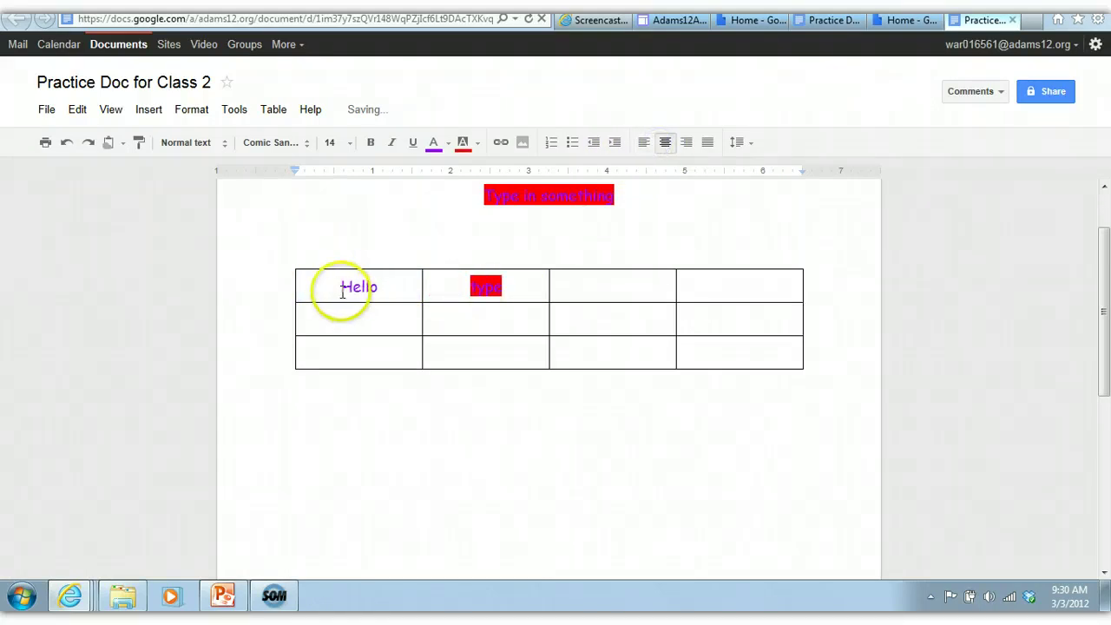
pyautogui.click(263, 142)
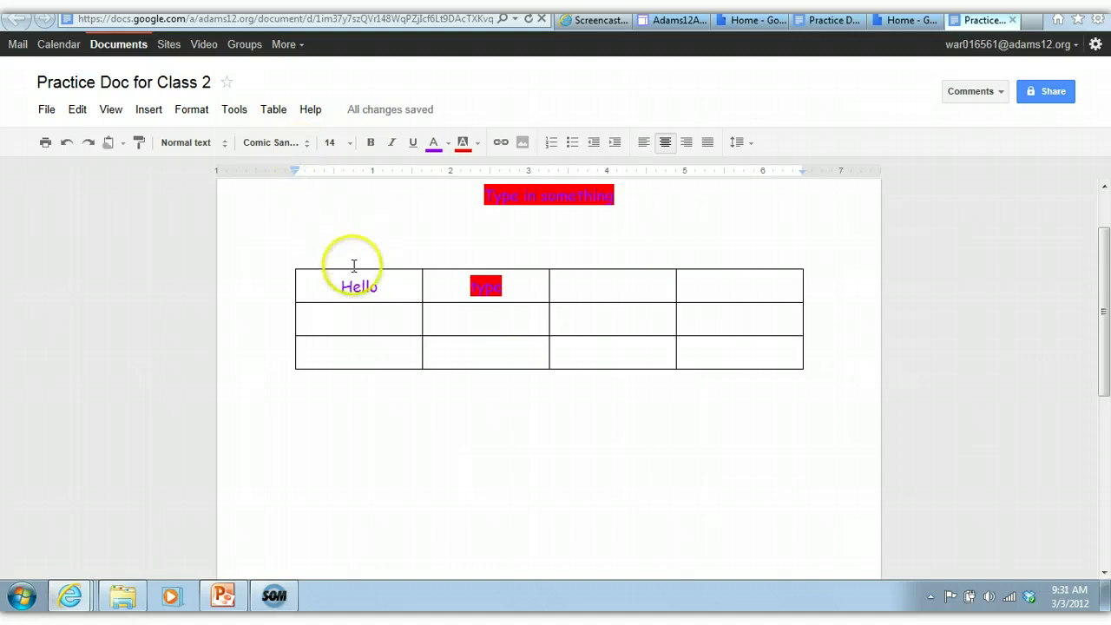
# Insert a new row above the table's "Hello" row and another row below the newly added one
pyautogui.click(273, 110)
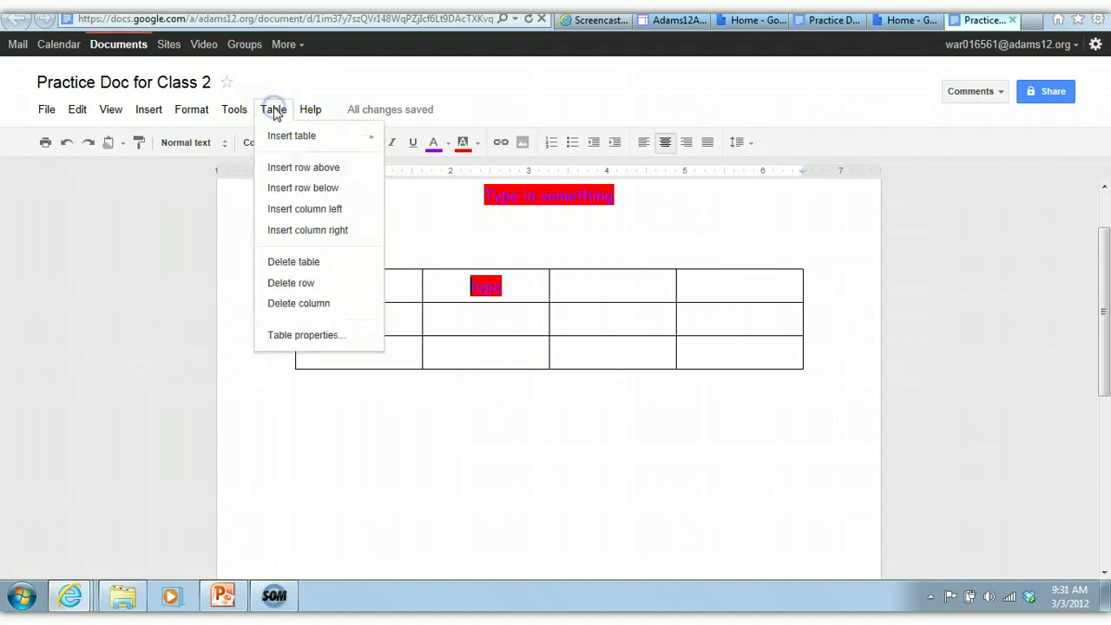
pyautogui.click(285, 168)
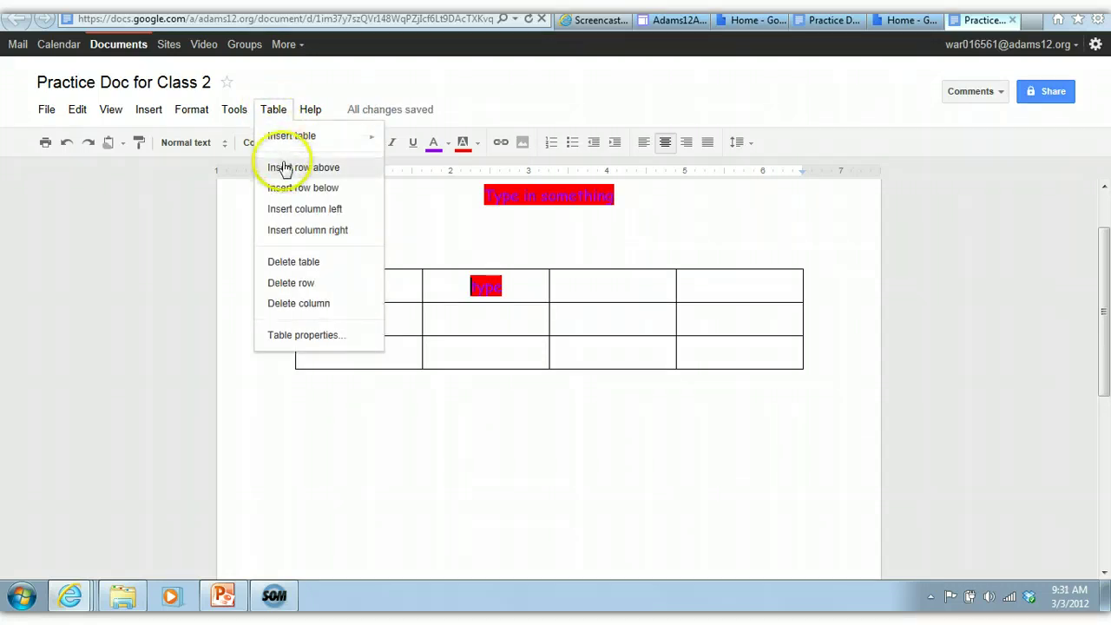
pyautogui.click(285, 167)
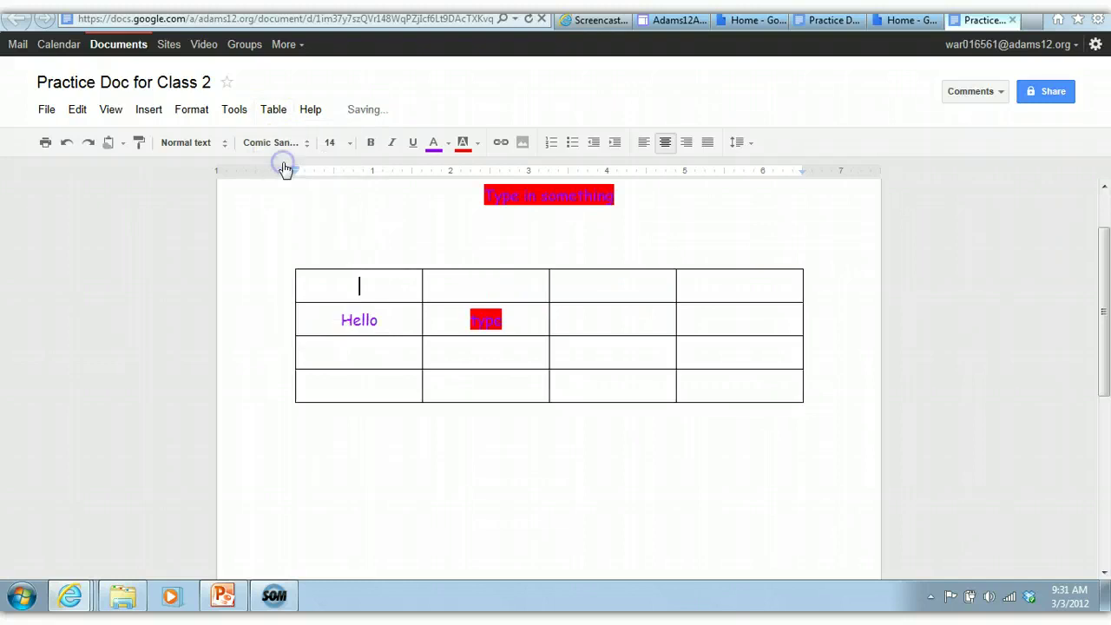
pyautogui.click(278, 113)
pyautogui.click(292, 191)
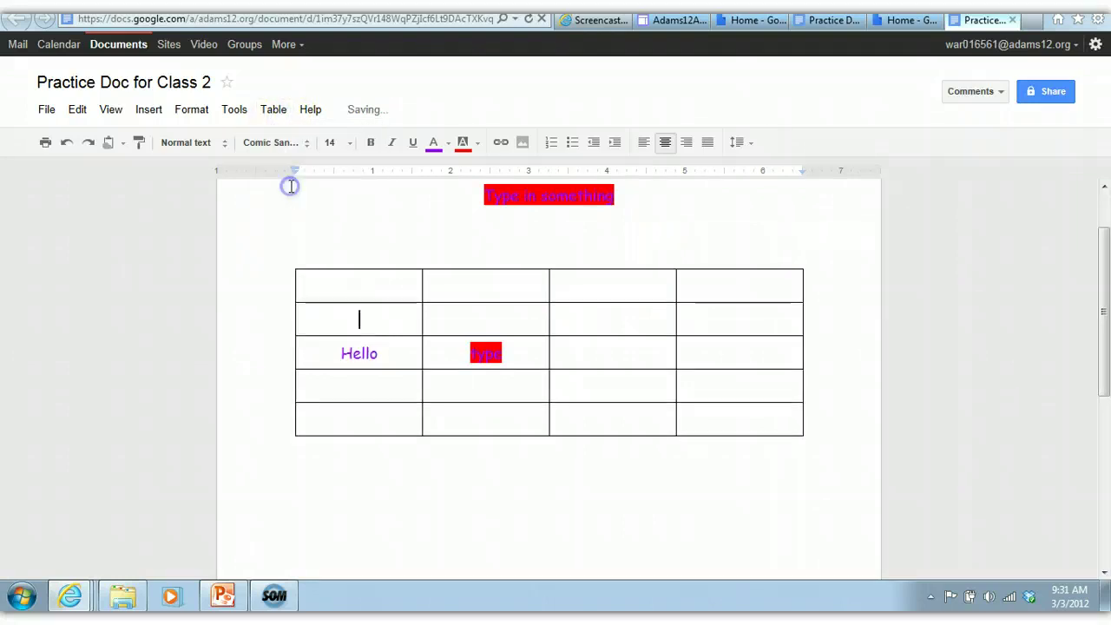
# Insert a column to the left of the table's first column
pyautogui.click(276, 113)
pyautogui.click(293, 197)
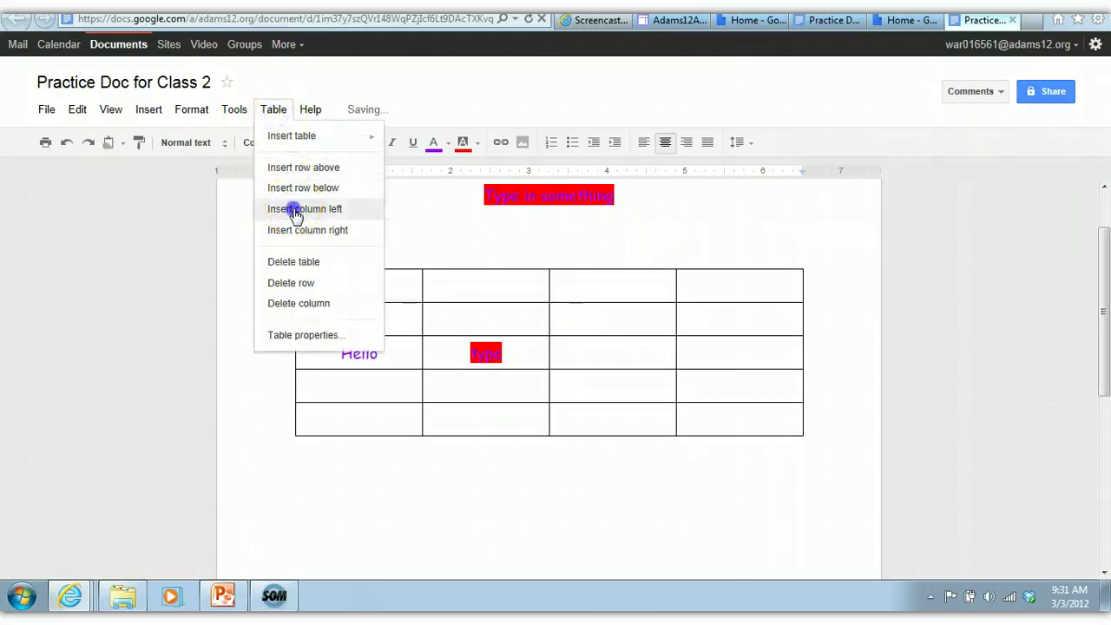
pyautogui.click(290, 208)
# Delete the empty first column from the table
pyautogui.click(276, 111)
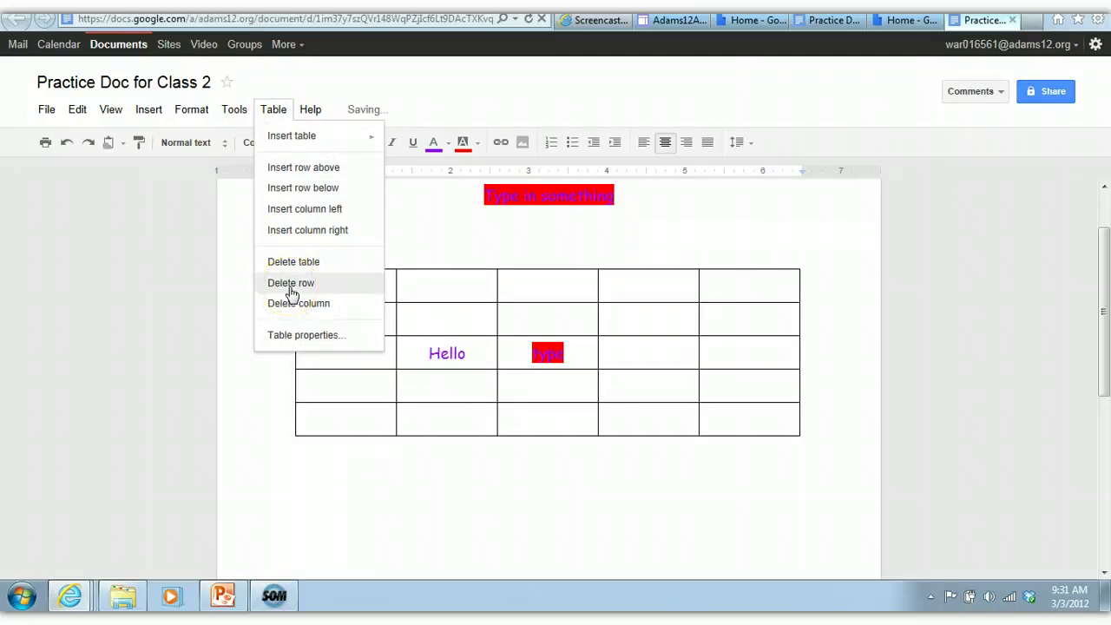
pyautogui.click(414, 286)
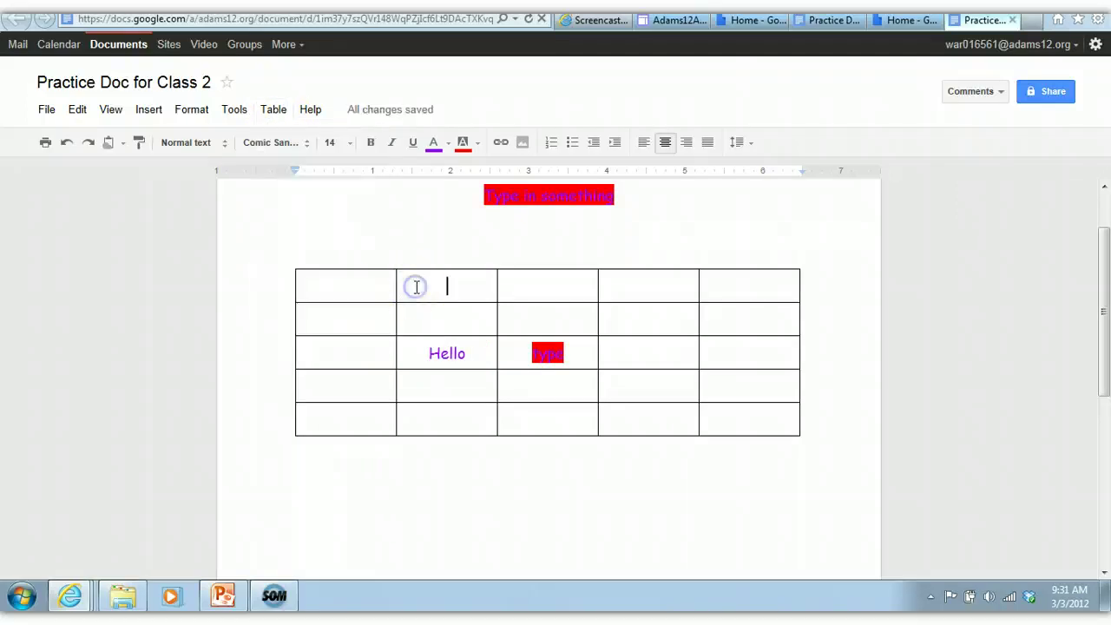
pyautogui.click(356, 291)
pyautogui.click(348, 285)
pyautogui.click(272, 110)
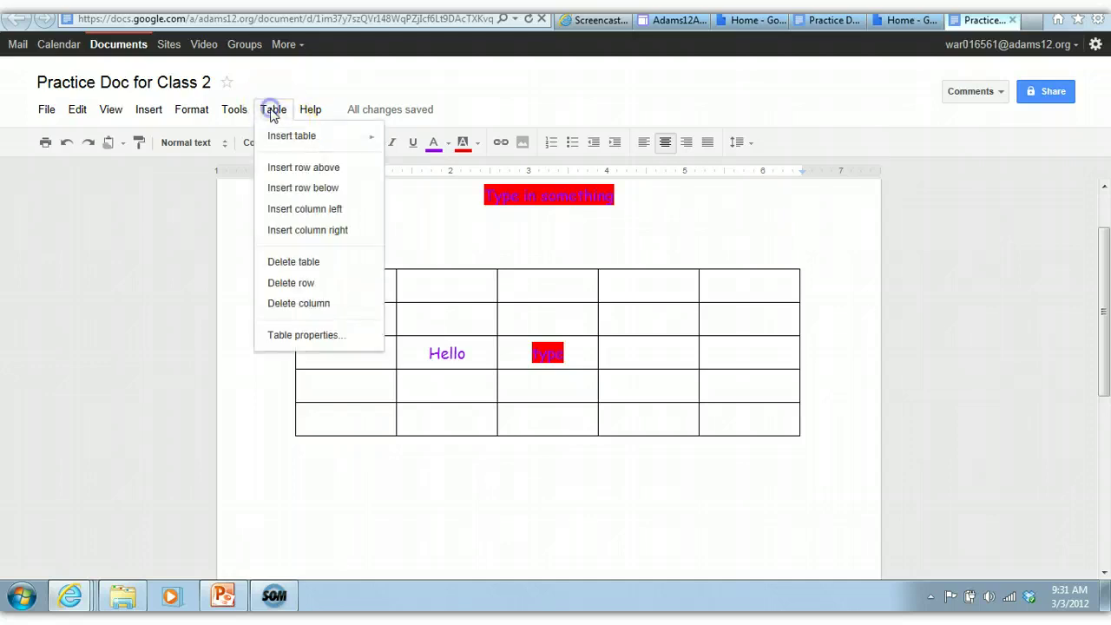
pyautogui.click(284, 306)
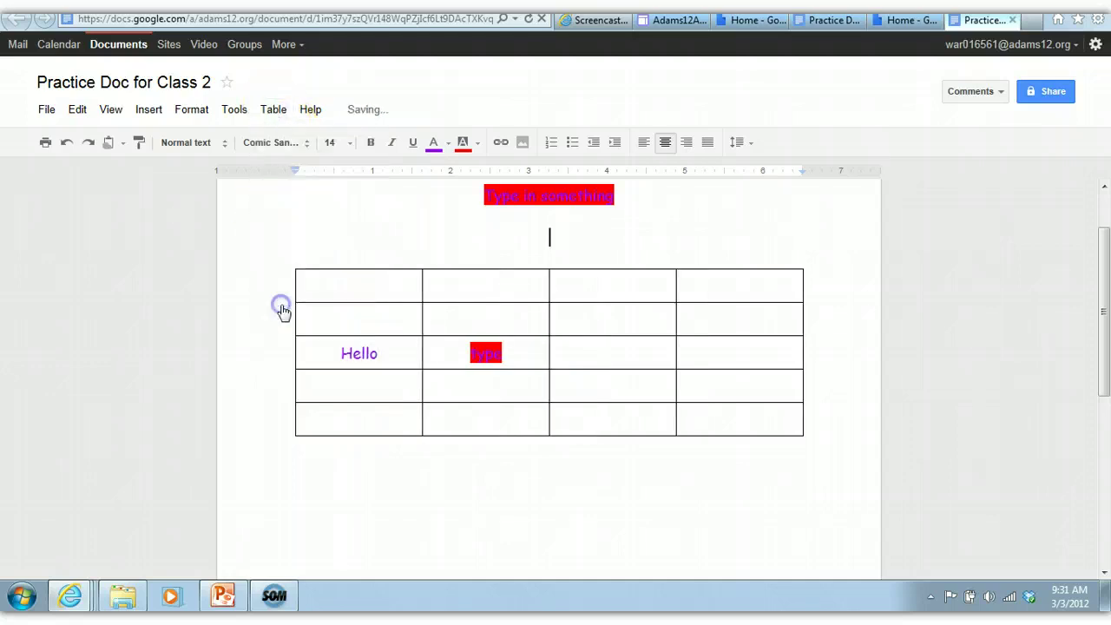
# Delete the table row that contains "Hello" and "Type"
pyautogui.click(332, 352)
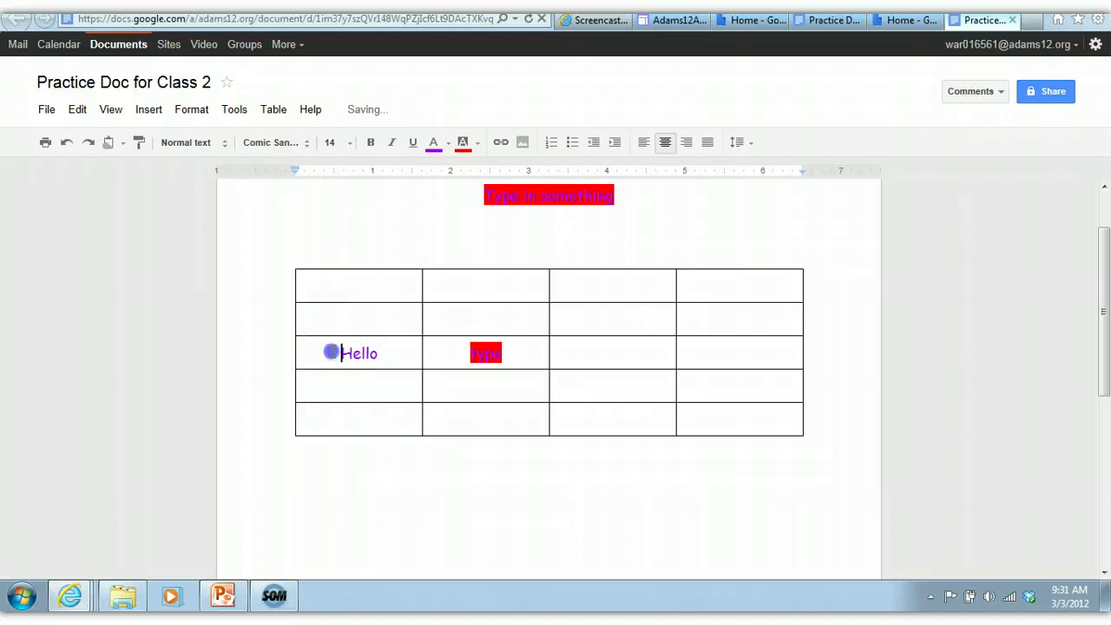
pyautogui.click(236, 112)
pyautogui.click(274, 111)
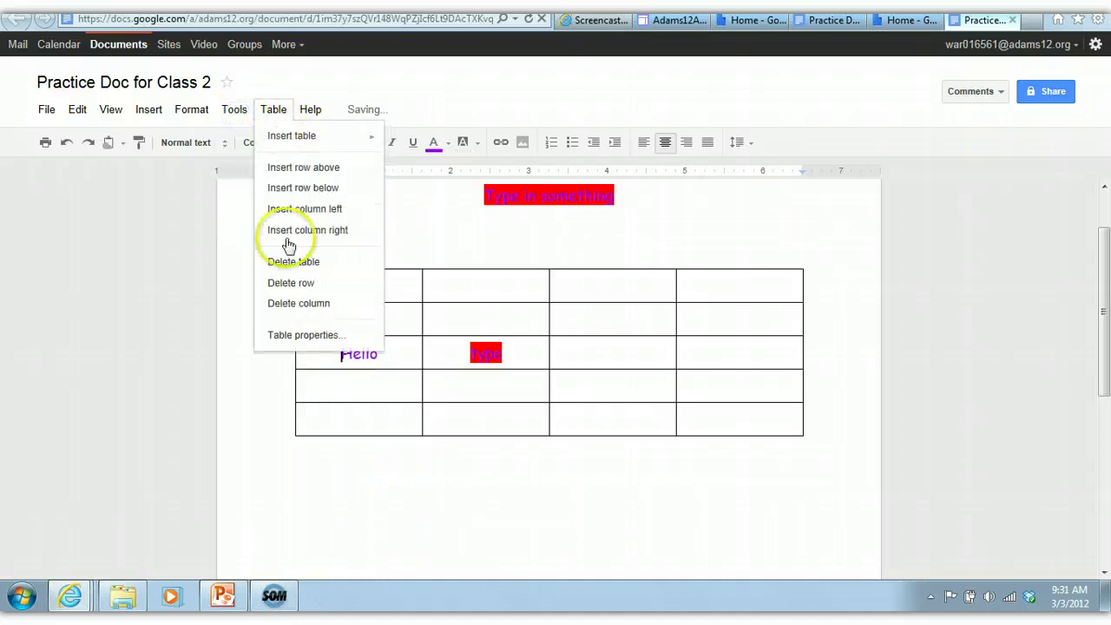
pyautogui.click(290, 284)
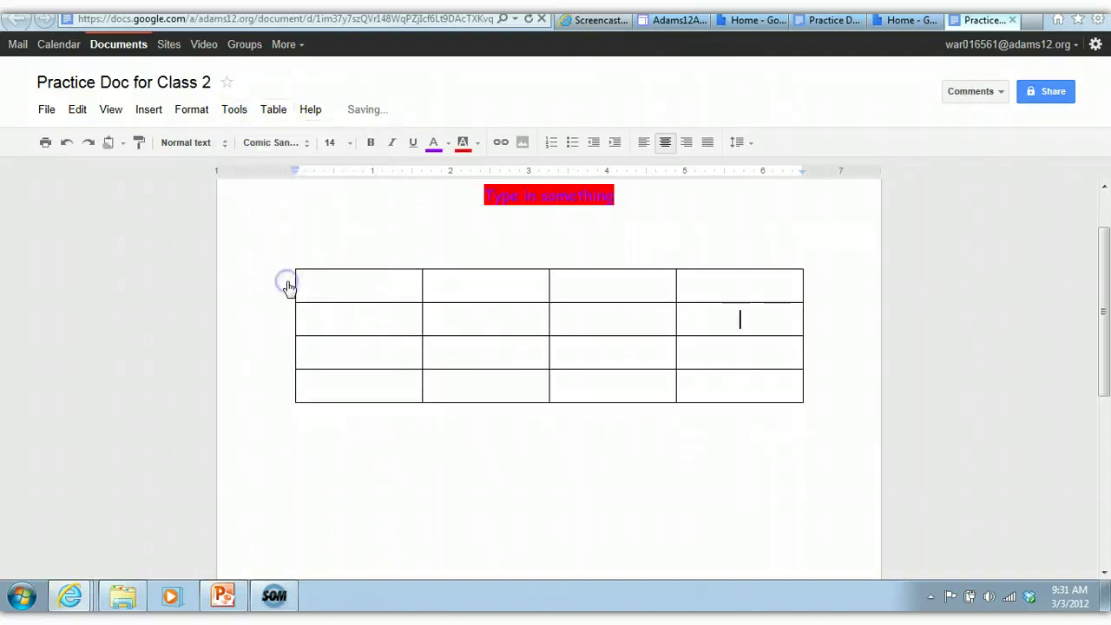
# In the table properties, give the last cell of the second row an orange background and make its row taller
pyautogui.click(272, 112)
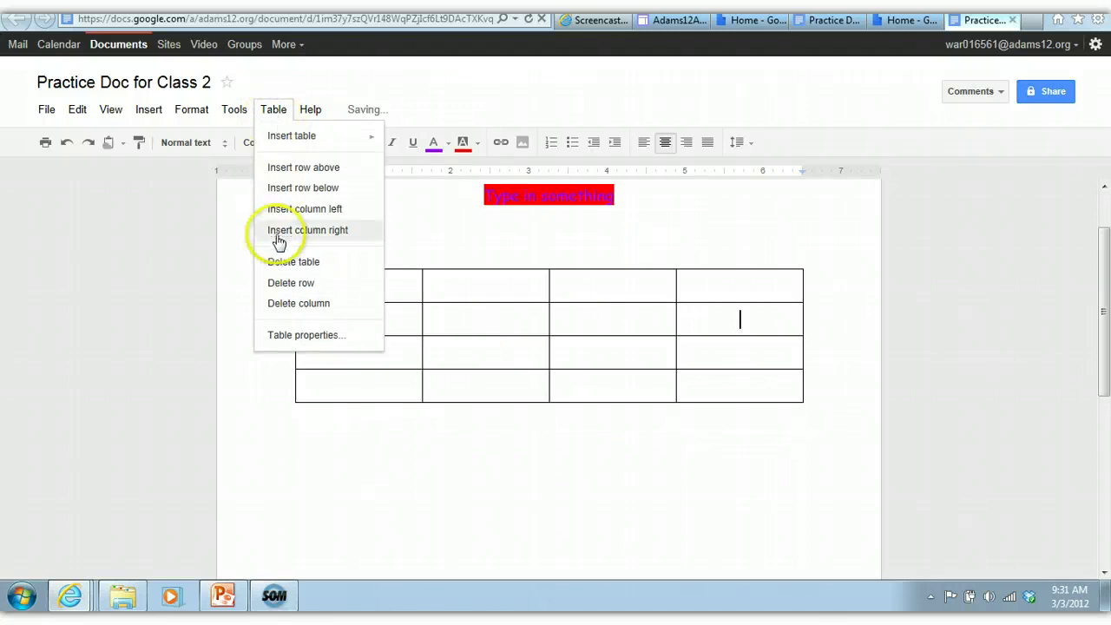
pyautogui.click(293, 338)
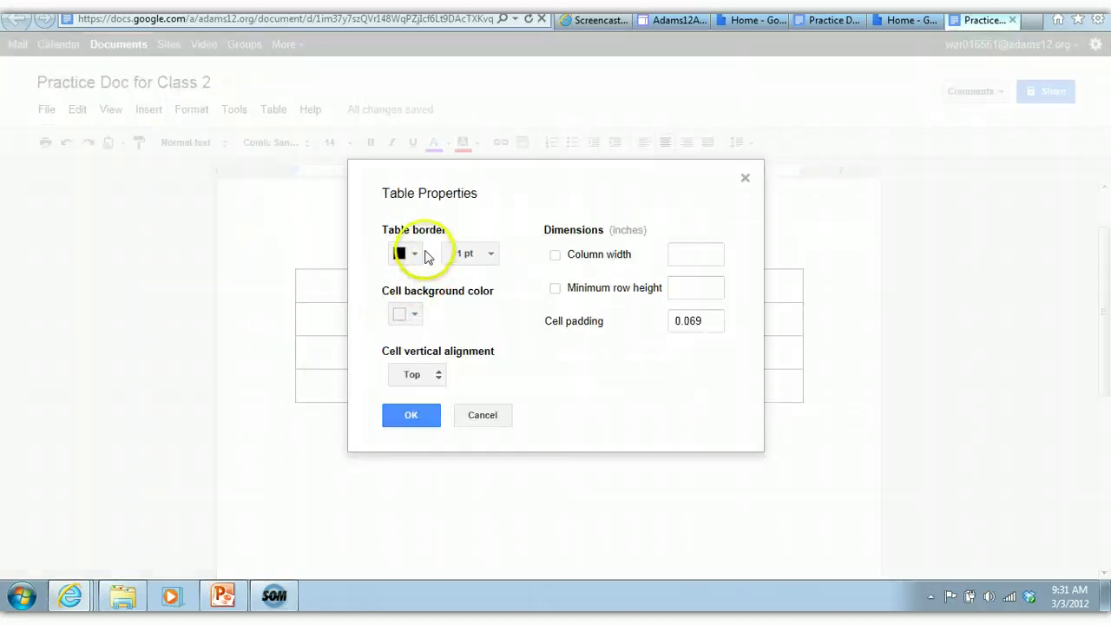
pyautogui.click(405, 314)
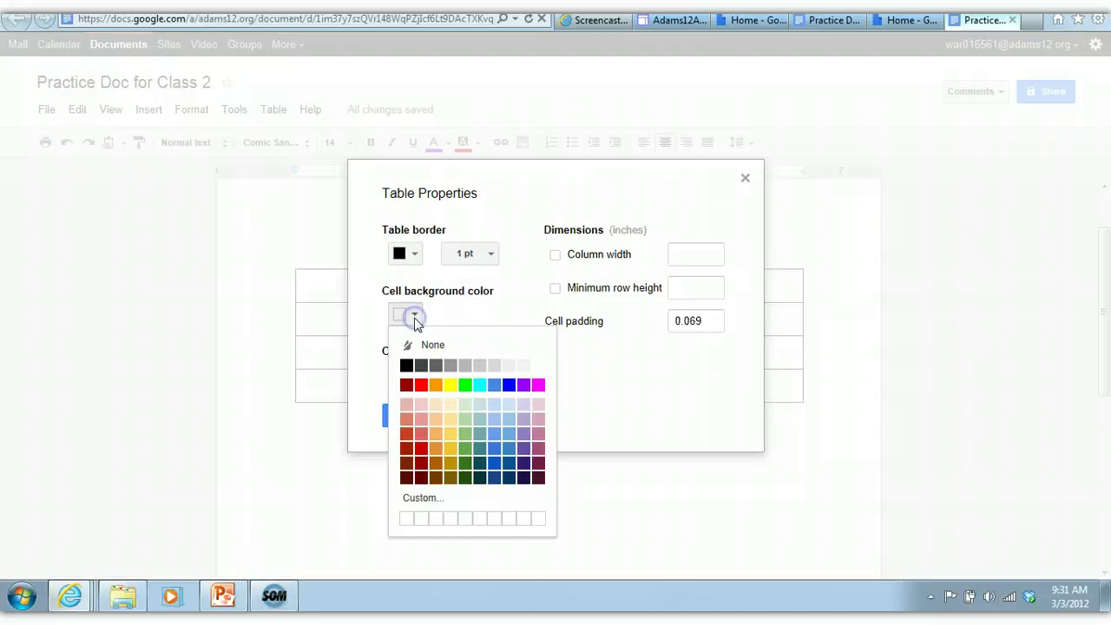
pyautogui.click(435, 385)
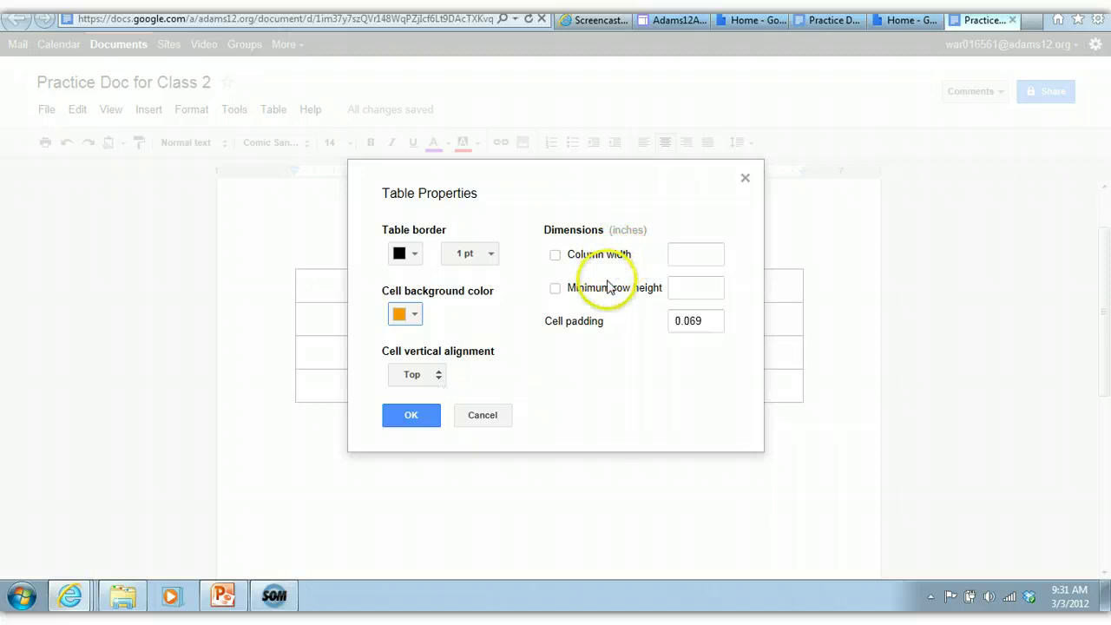
pyautogui.press('Return')
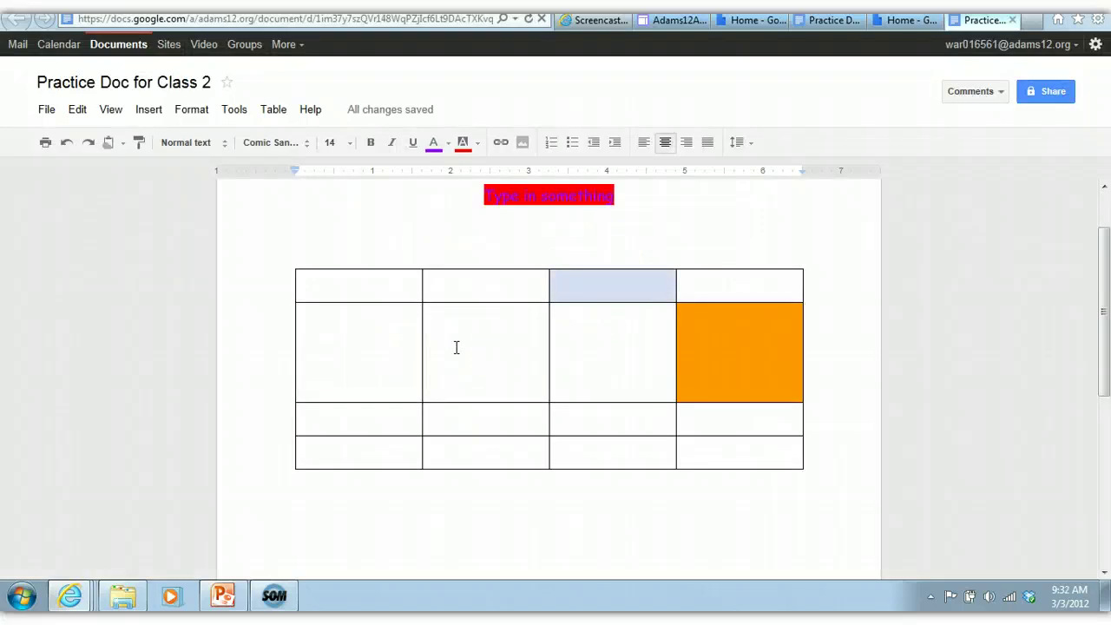
# Upload the Bald Eagle2 picture from the symbols folder into the blank line above the table
pyautogui.click(355, 285)
pyautogui.moveTo(1104, 317); pyautogui.dragTo(1102, 286)
pyautogui.click(506, 311)
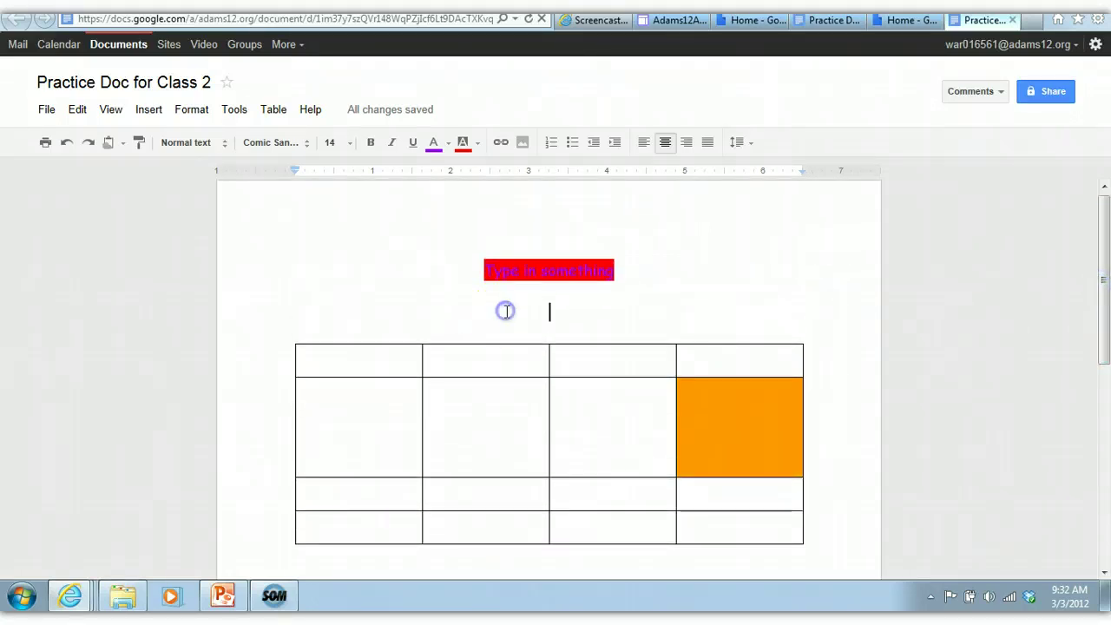
pyautogui.click(153, 112)
pyautogui.click(154, 135)
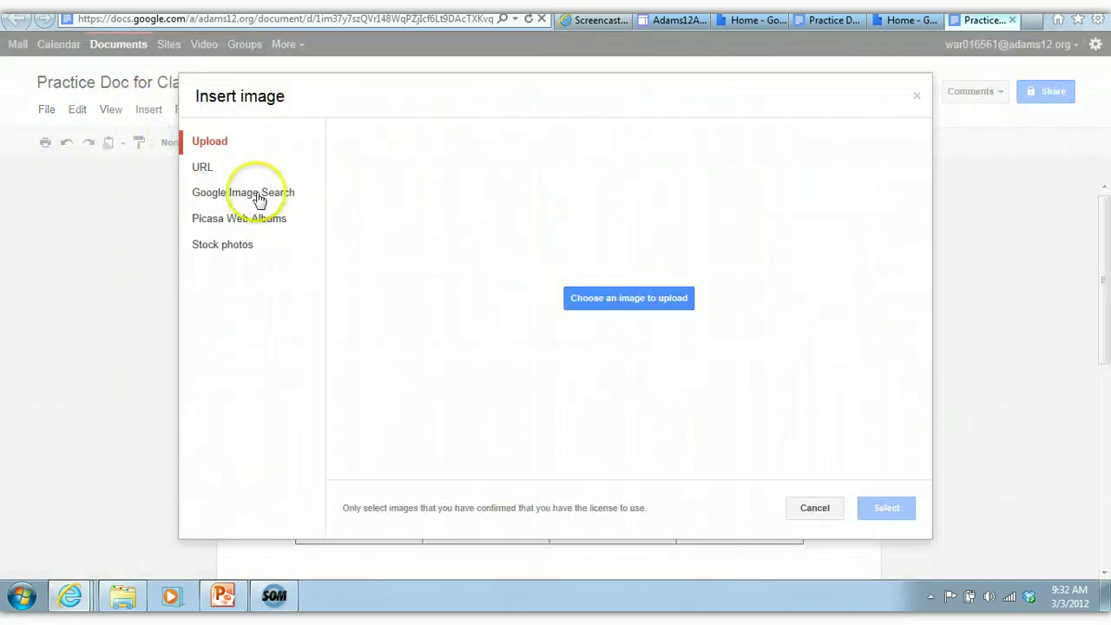
pyautogui.click(619, 296)
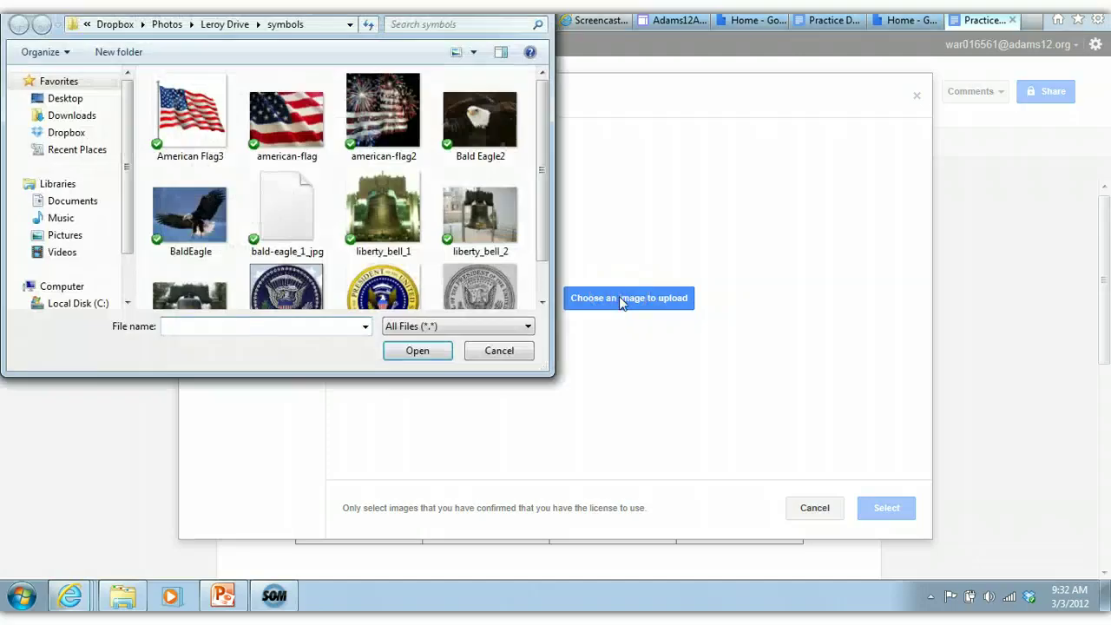
pyautogui.click(480, 122)
pyautogui.click(419, 350)
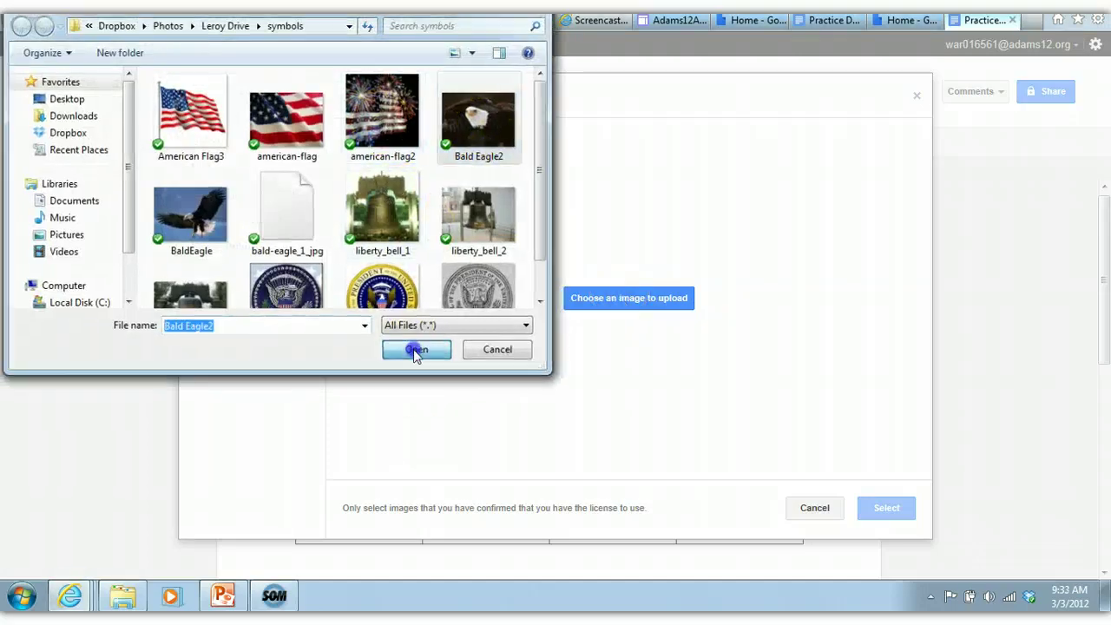
pyautogui.click(868, 512)
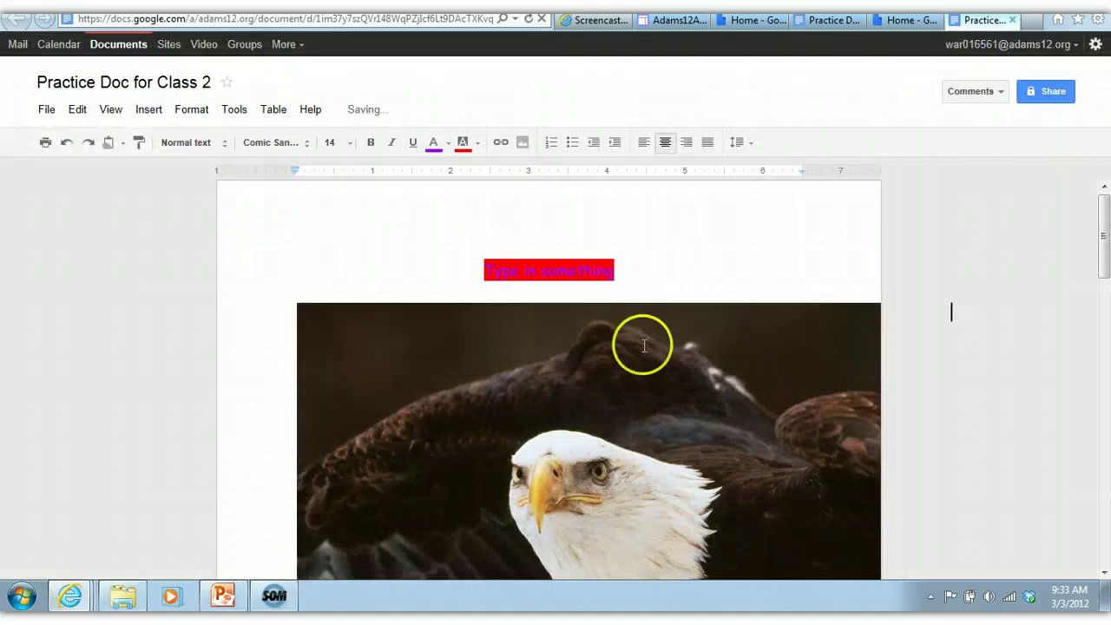
# Select the word "Type" in the line "Type in something"
pyautogui.moveTo(627, 275); pyautogui.dragTo(471, 270)
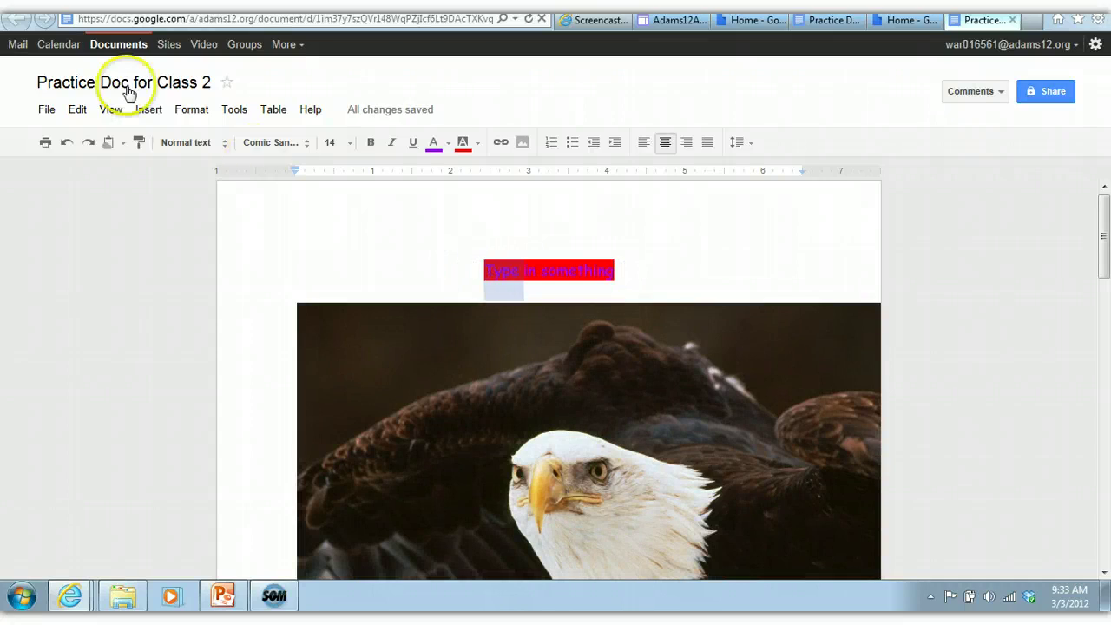
pyautogui.click(148, 109)
pyautogui.click(156, 161)
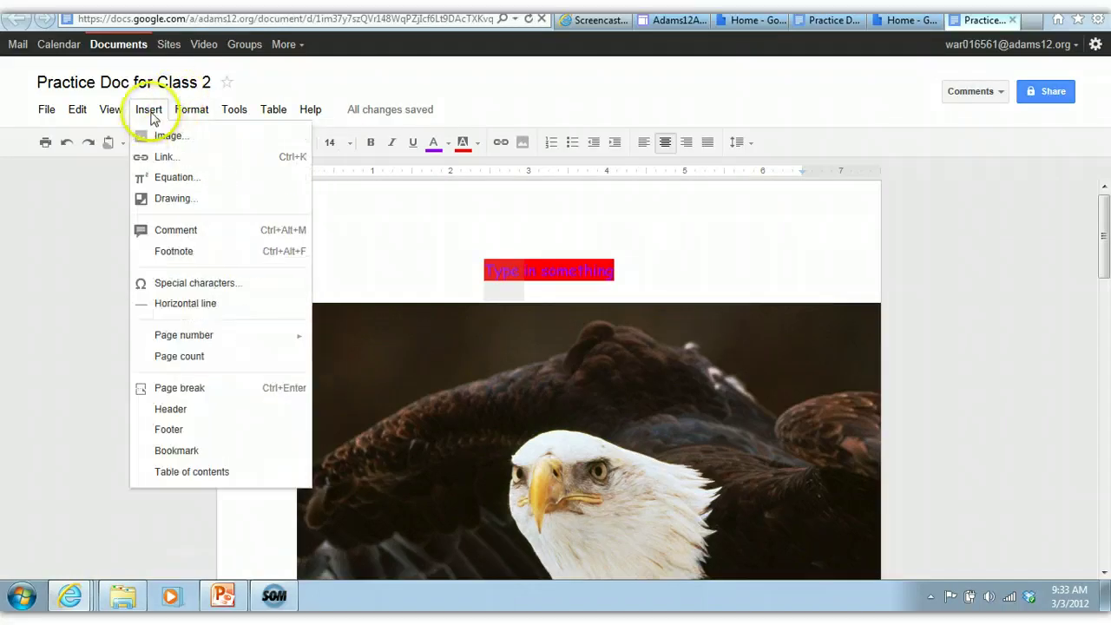
pyautogui.click(170, 136)
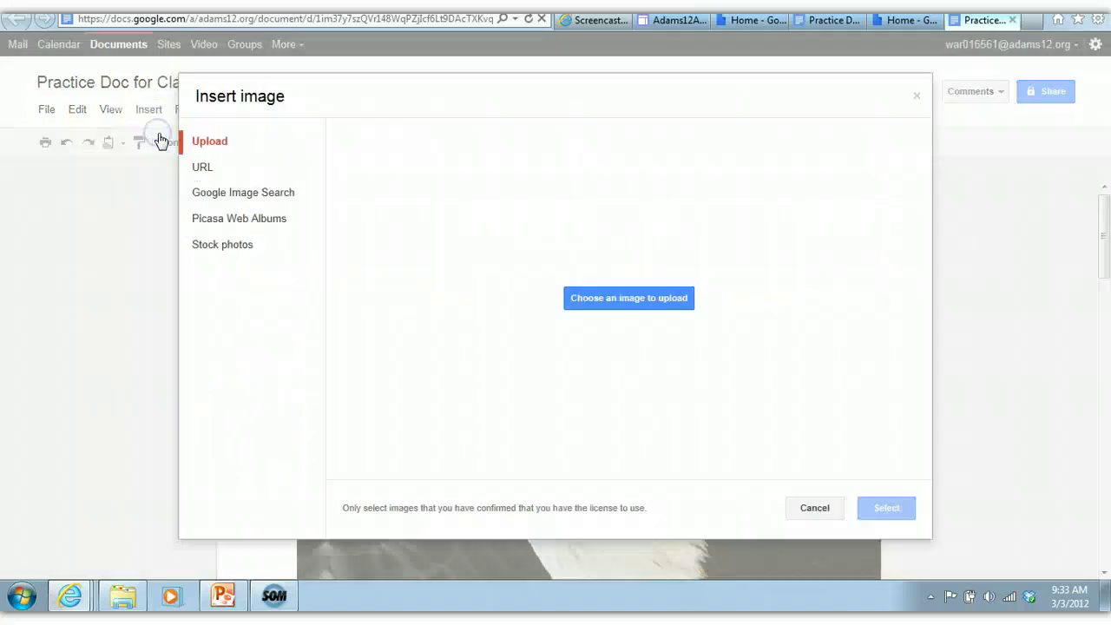
pyautogui.click(818, 511)
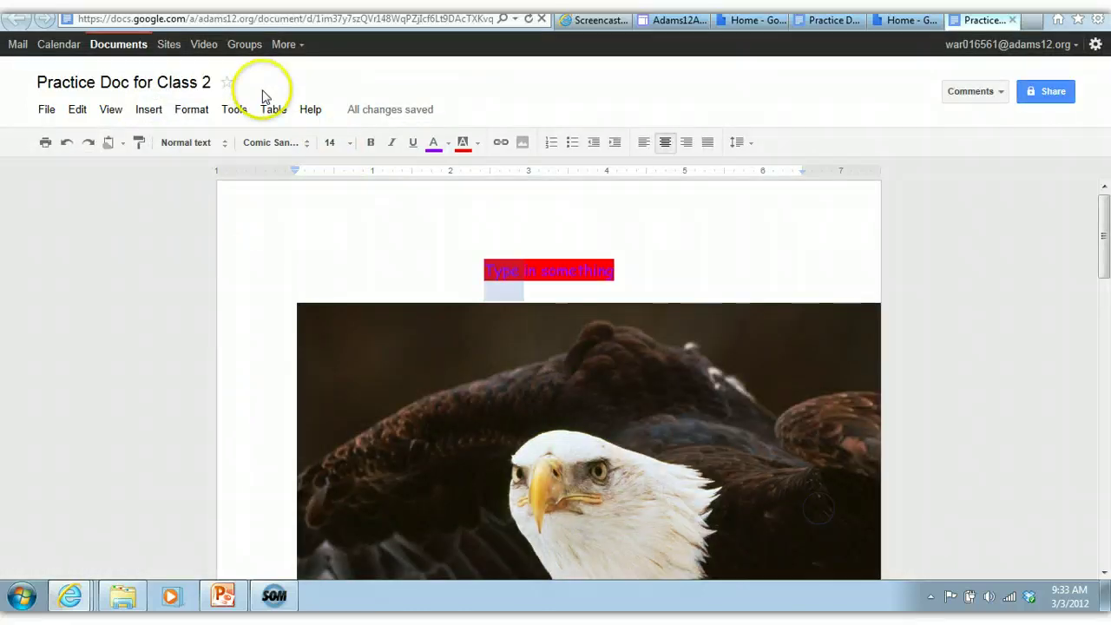
pyautogui.click(149, 109)
pyautogui.click(154, 156)
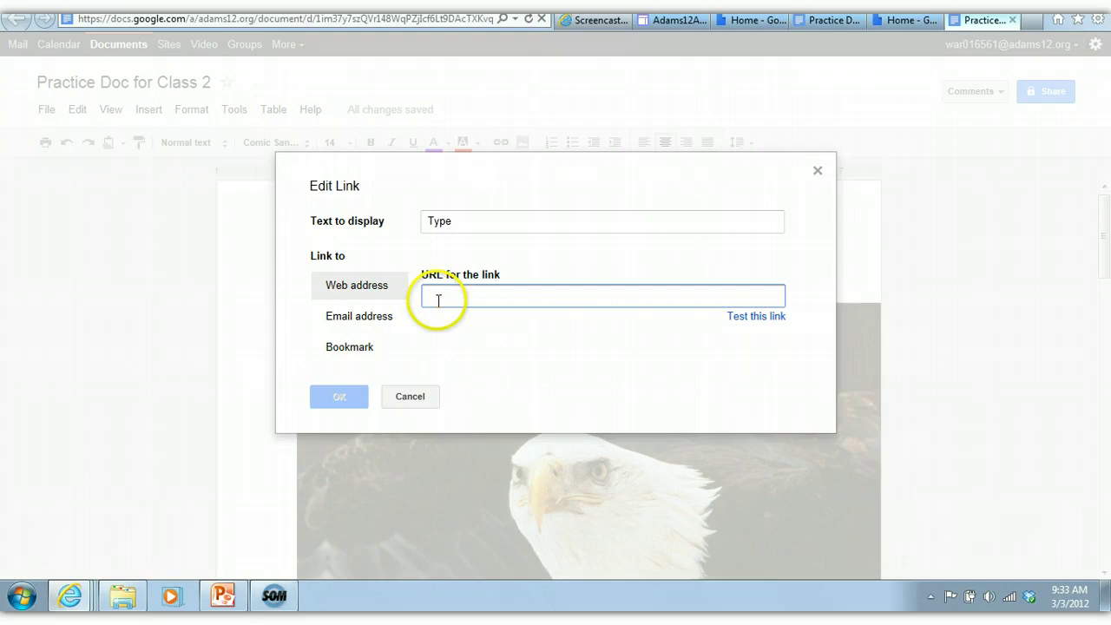
pyautogui.write('www.google.co')
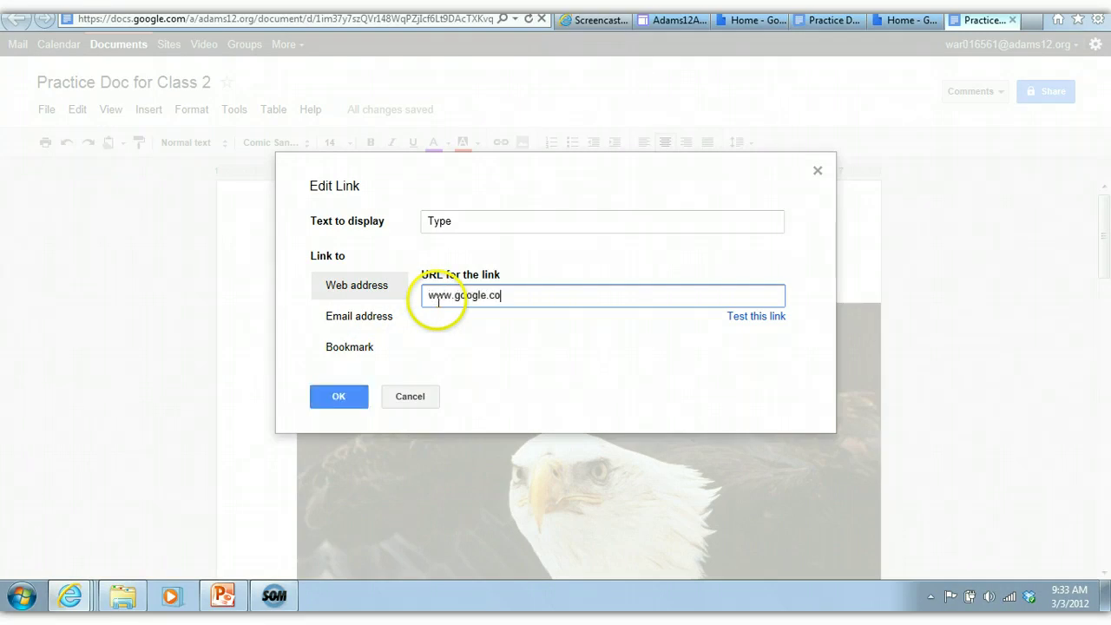
pyautogui.write('m')
pyautogui.click(770, 316)
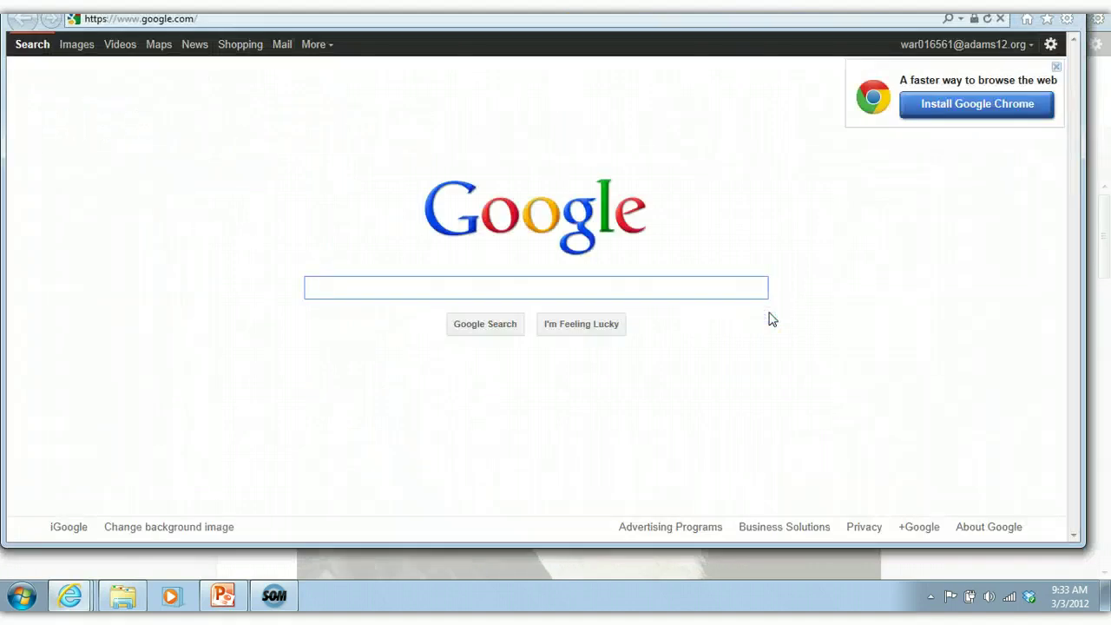
# Copy the full web address of the Google page opened by the link test
pyautogui.click(702, 50)
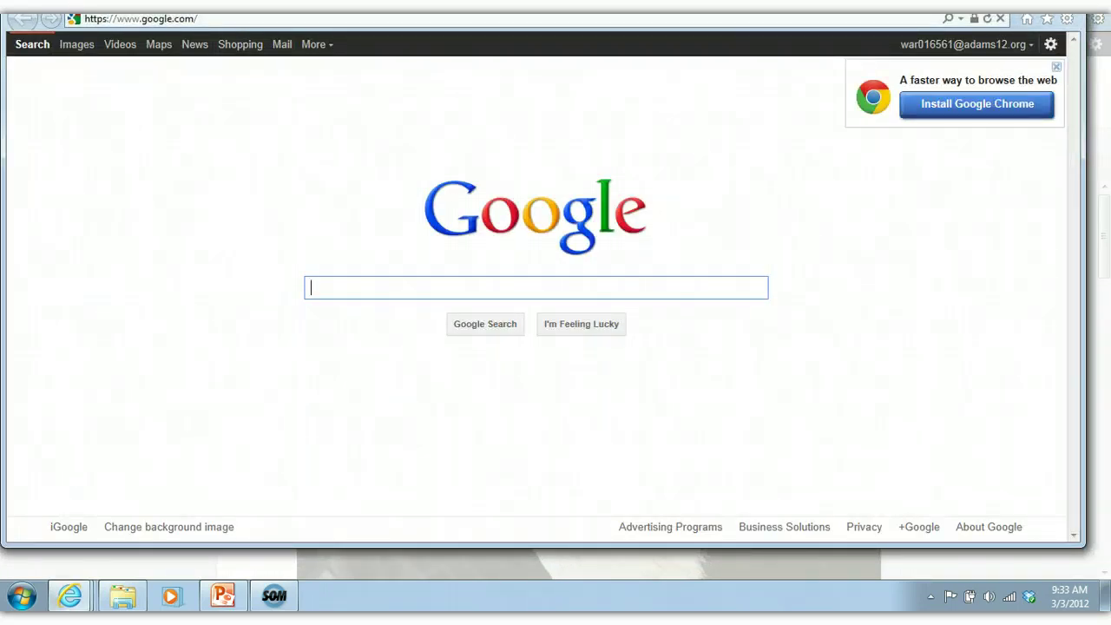
pyautogui.click(174, 18)
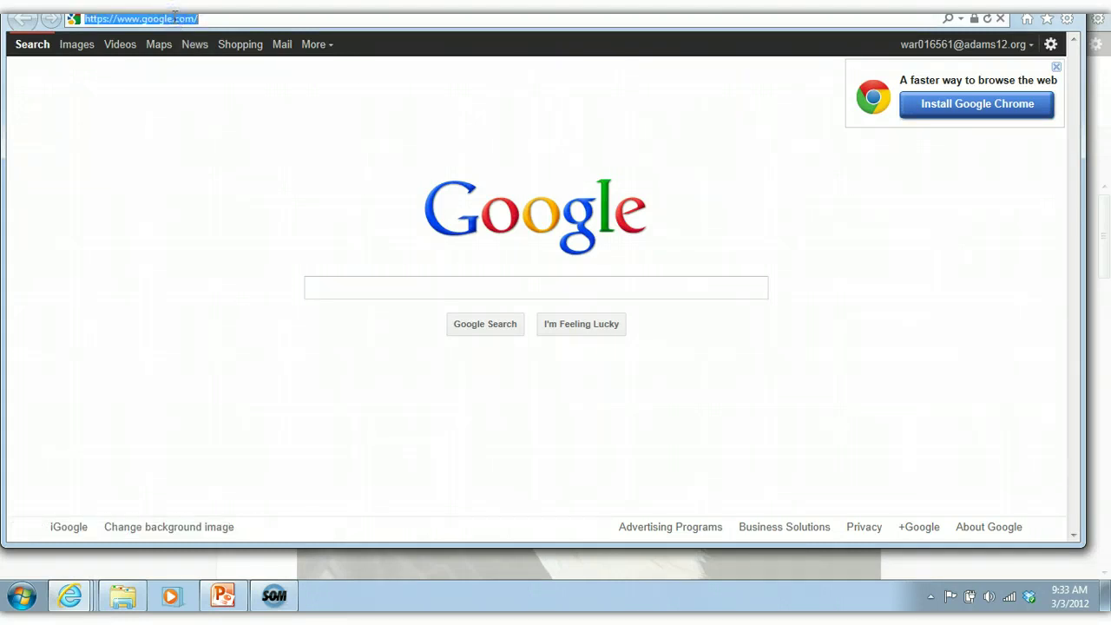
pyautogui.rightClick(173, 18)
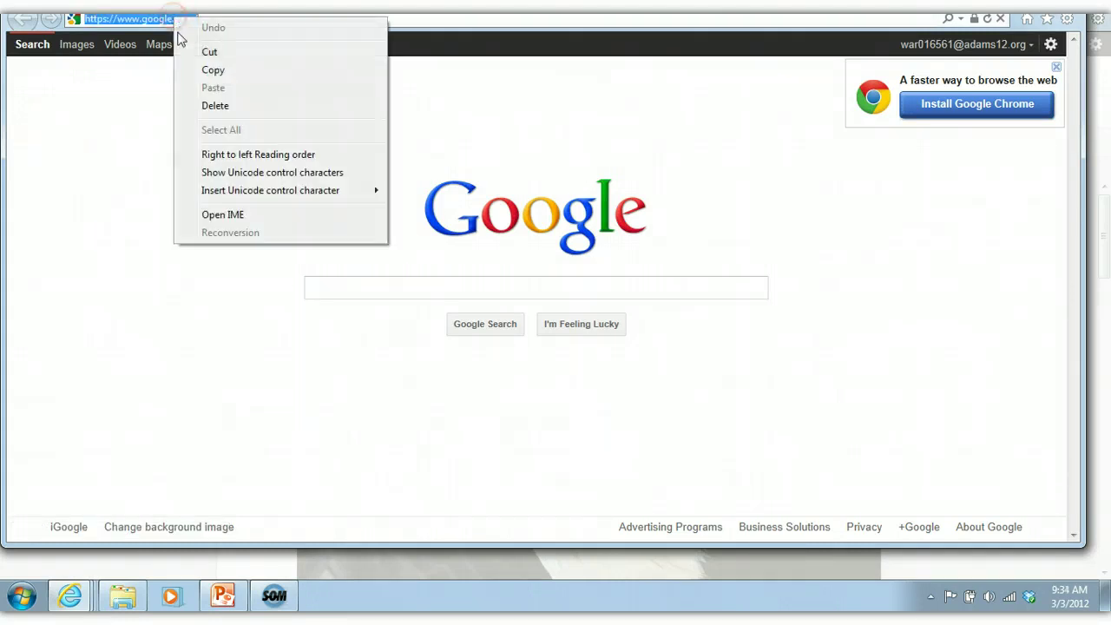
pyautogui.click(208, 71)
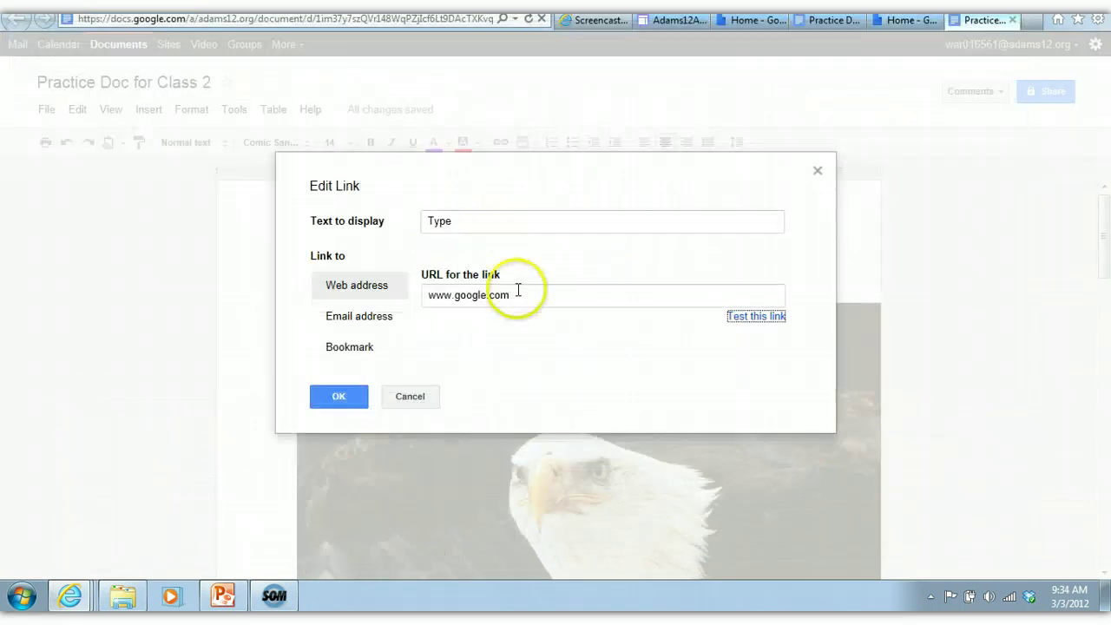
pyautogui.moveTo(513, 292); pyautogui.dragTo(404, 296)
pyautogui.hotkey('ctrl', 'c')
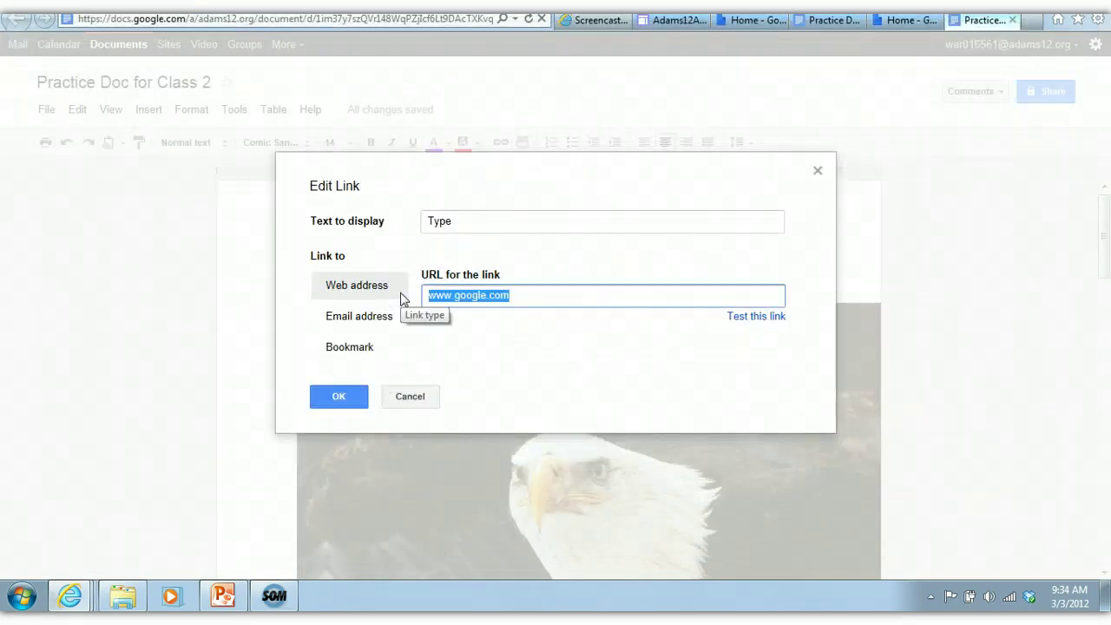
pyautogui.hotkey('alt', 'v')
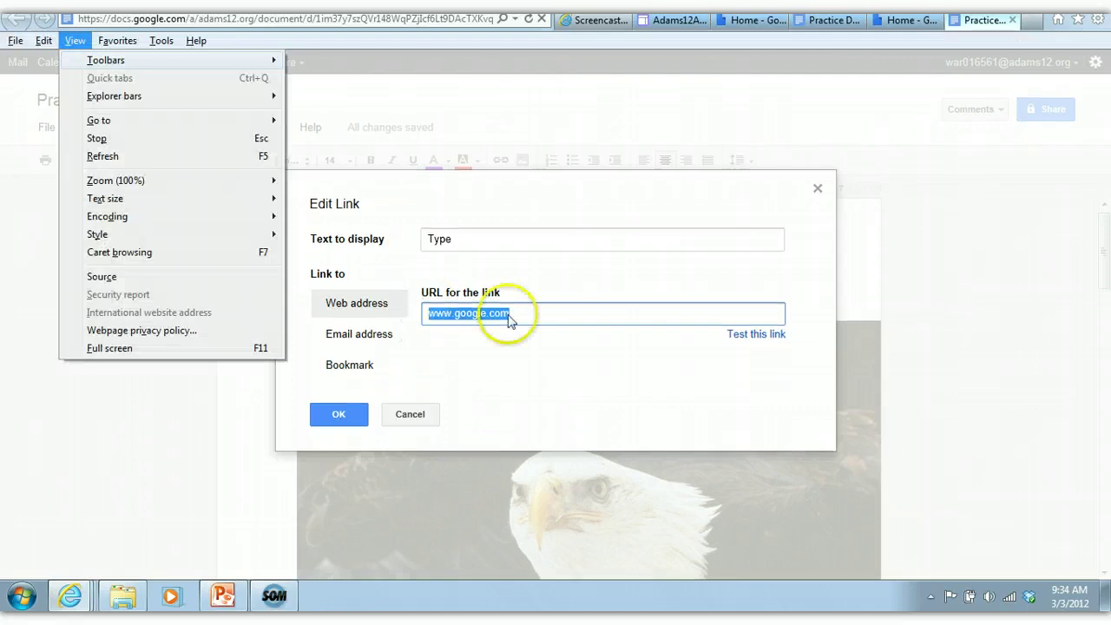
pyautogui.click(526, 318)
pyautogui.moveTo(514, 292); pyautogui.dragTo(422, 295)
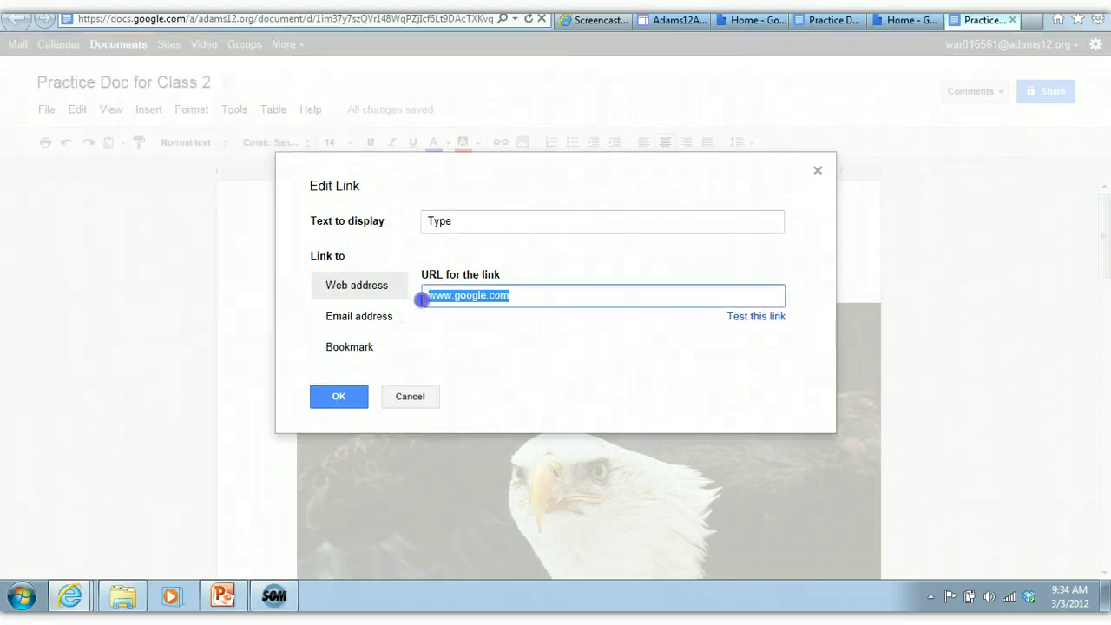
pyautogui.rightClick(470, 295)
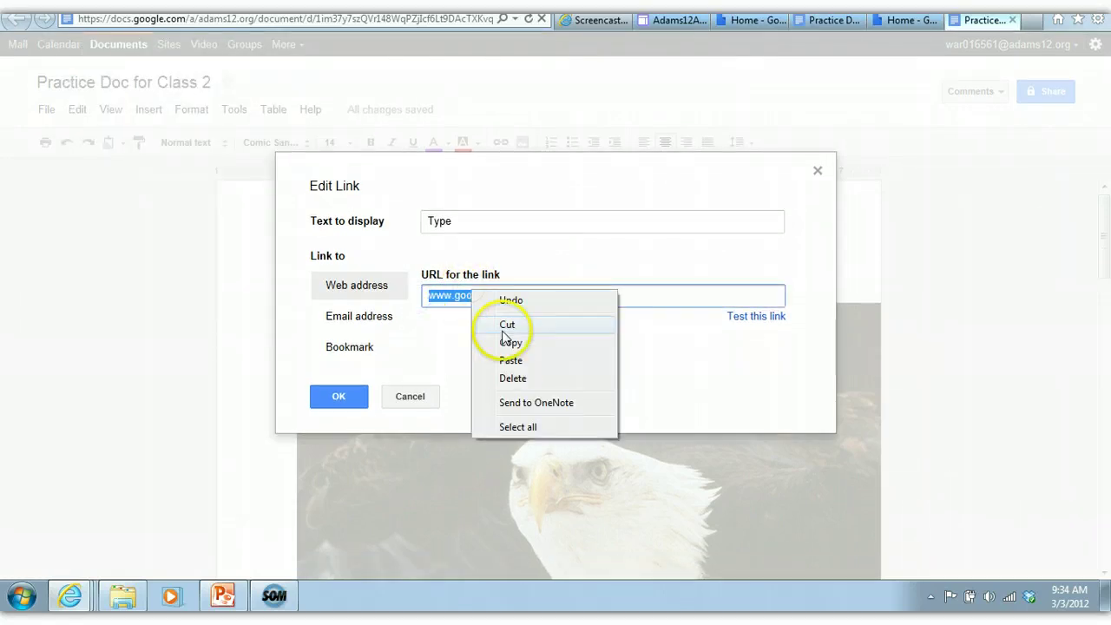
pyautogui.click(509, 357)
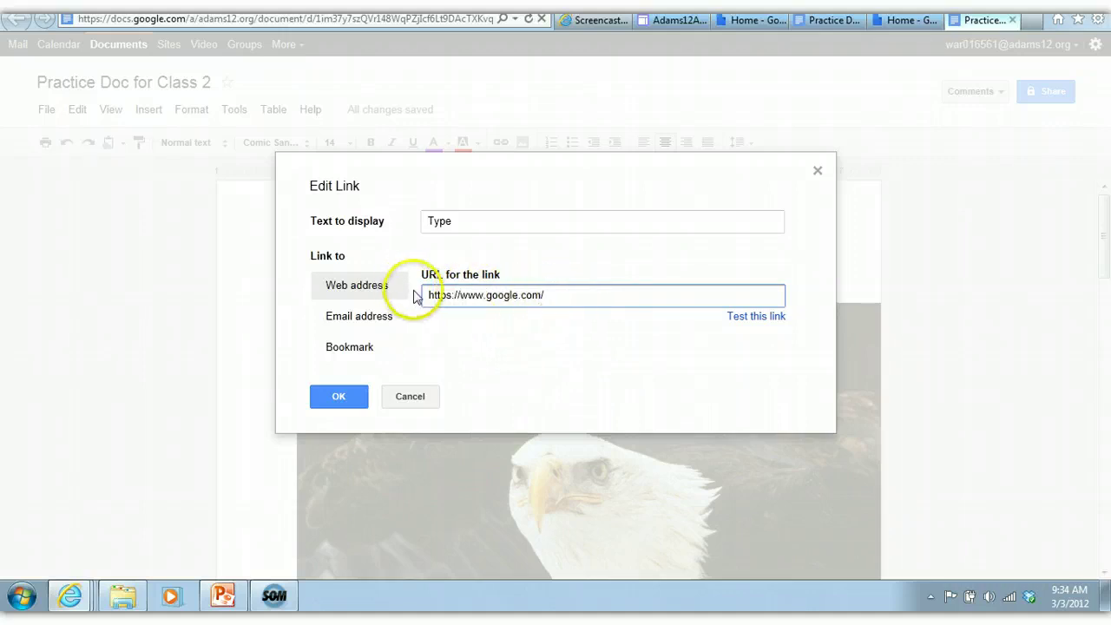
pyautogui.click(340, 396)
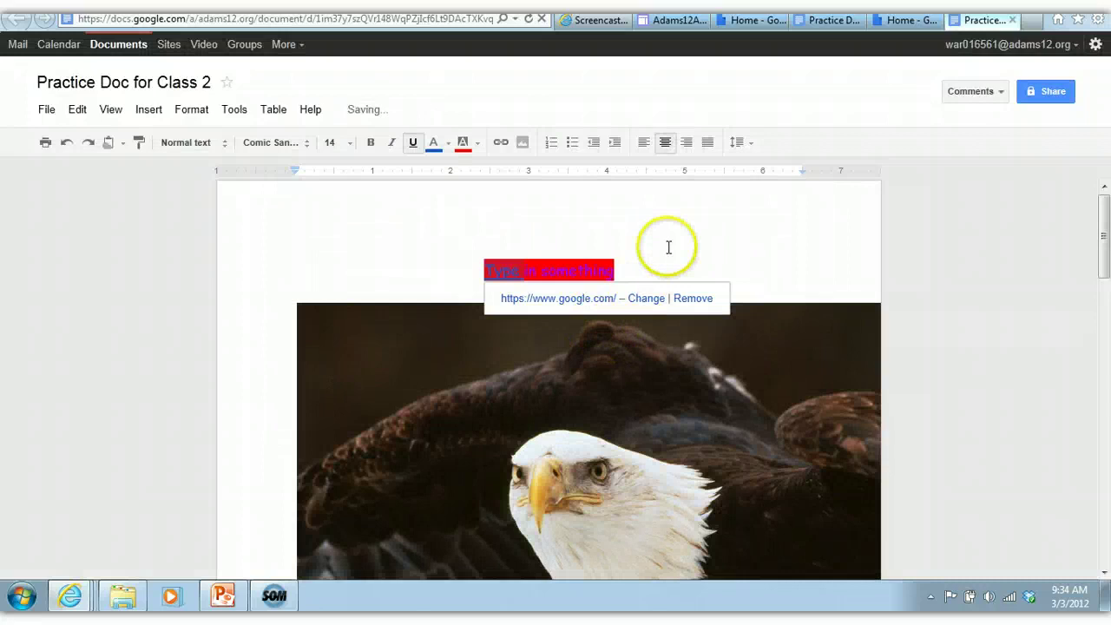
# Follow the link on the word "Type" to check it, and close the Google page it opens
pyautogui.moveTo(615, 271); pyautogui.dragTo(499, 275)
pyautogui.click(500, 275)
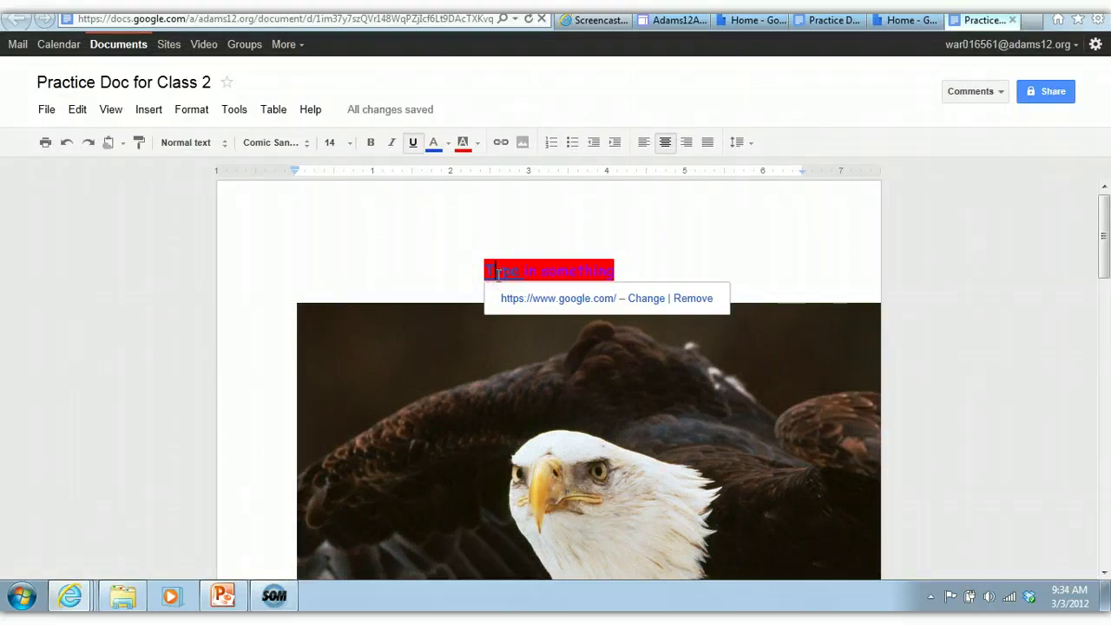
pyautogui.click(518, 298)
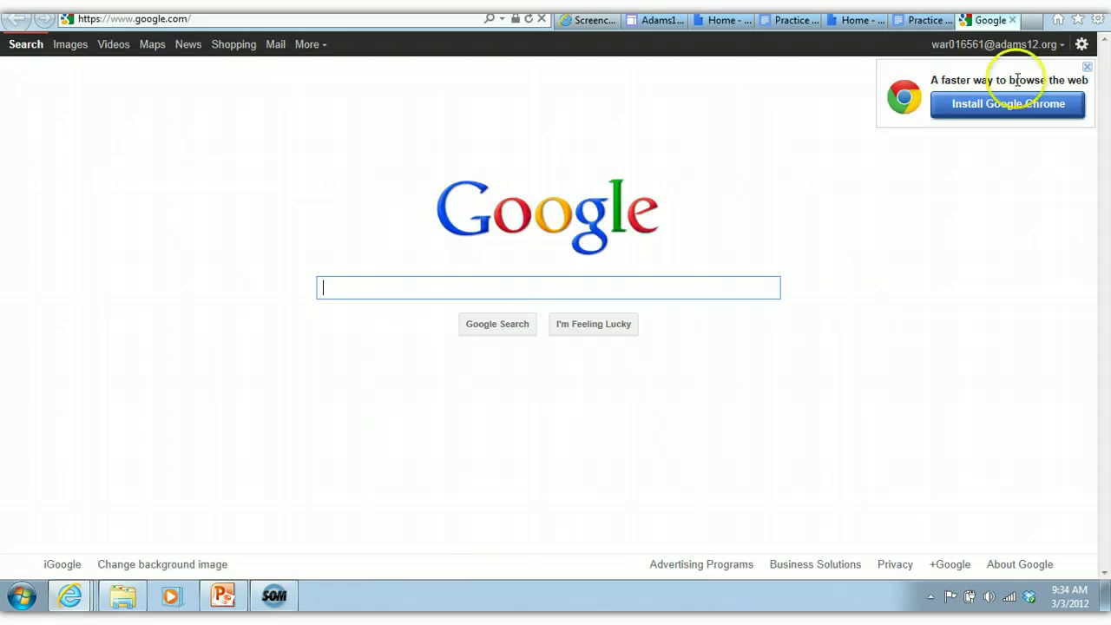
pyautogui.click(1013, 19)
pyautogui.click(732, 228)
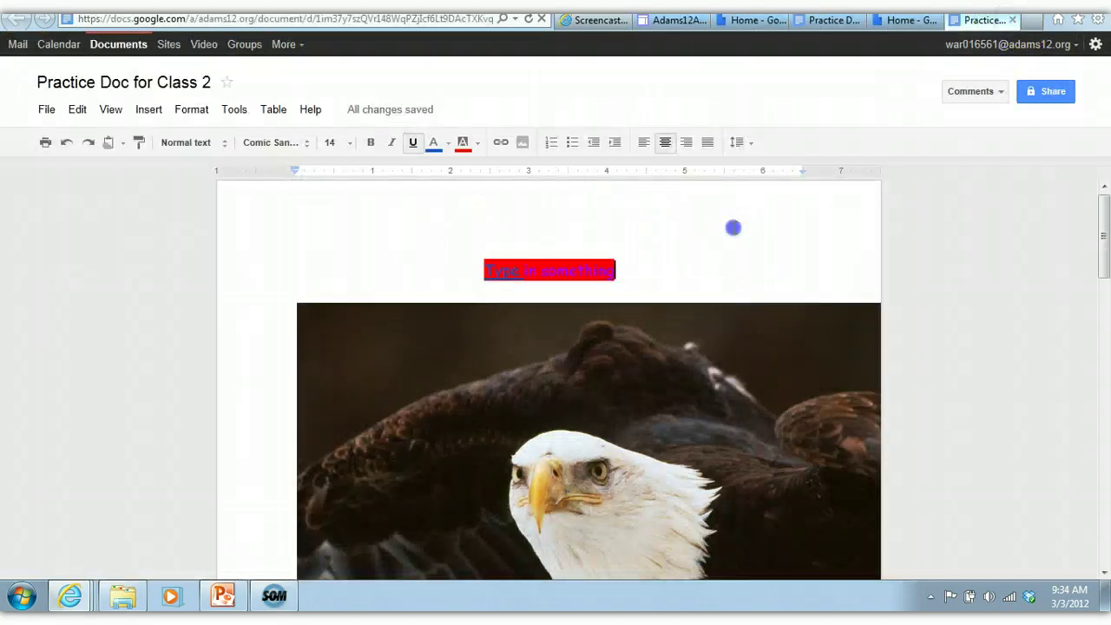
# Shrink the eagle picture proportionally to about 4.3 inches wide so it fits within the page margins
pyautogui.click(596, 407)
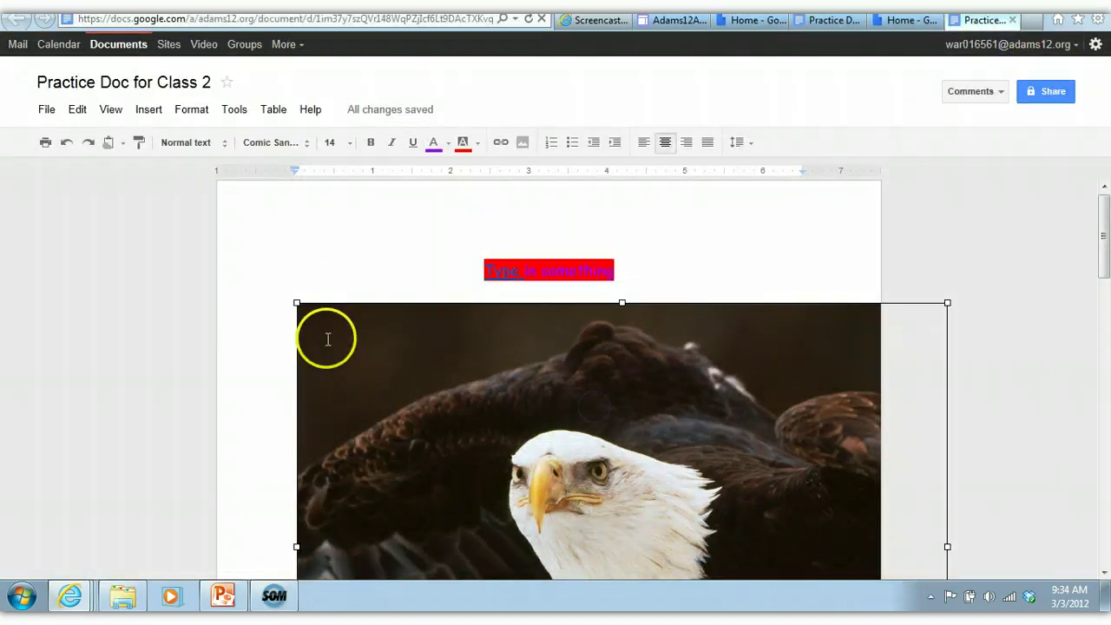
pyautogui.moveTo(297, 303); pyautogui.dragTo(676, 473)
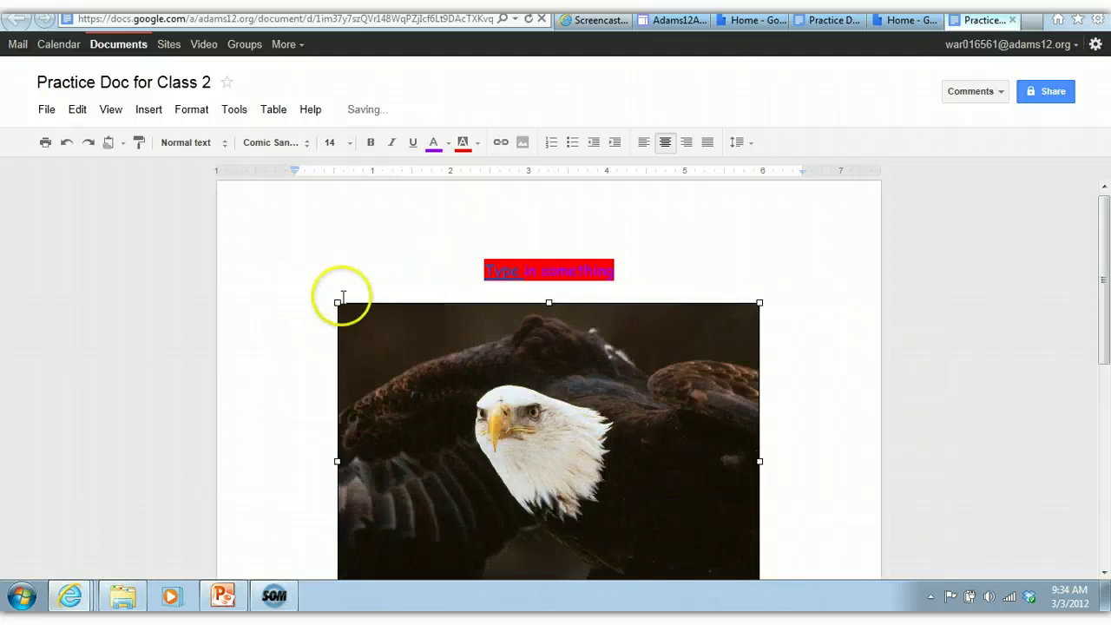
pyautogui.moveTo(337, 303); pyautogui.dragTo(470, 367)
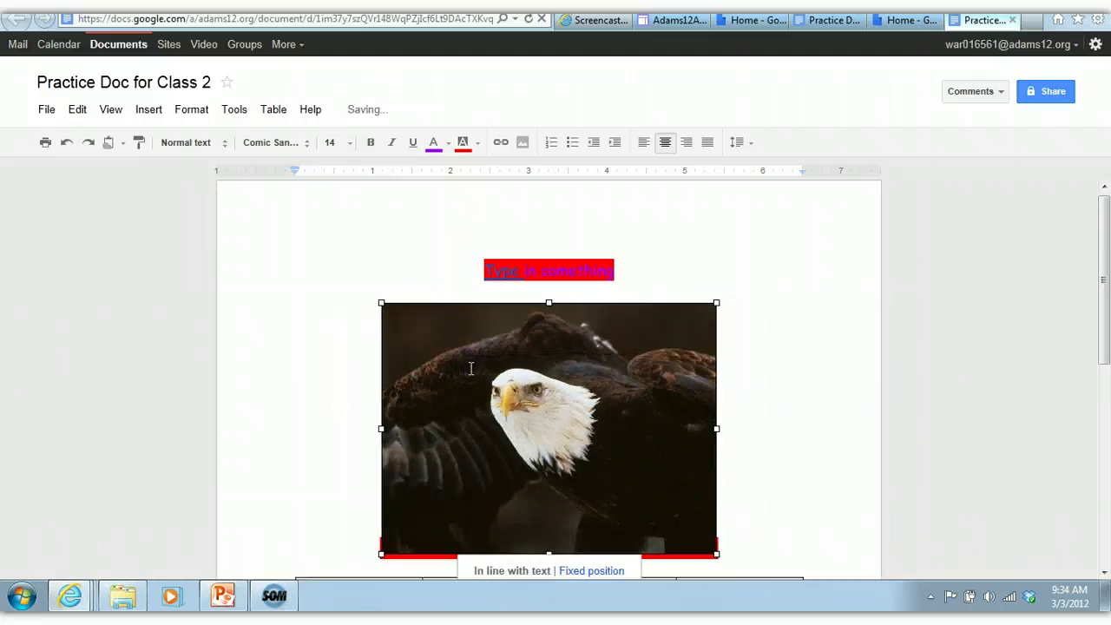
pyautogui.click(532, 387)
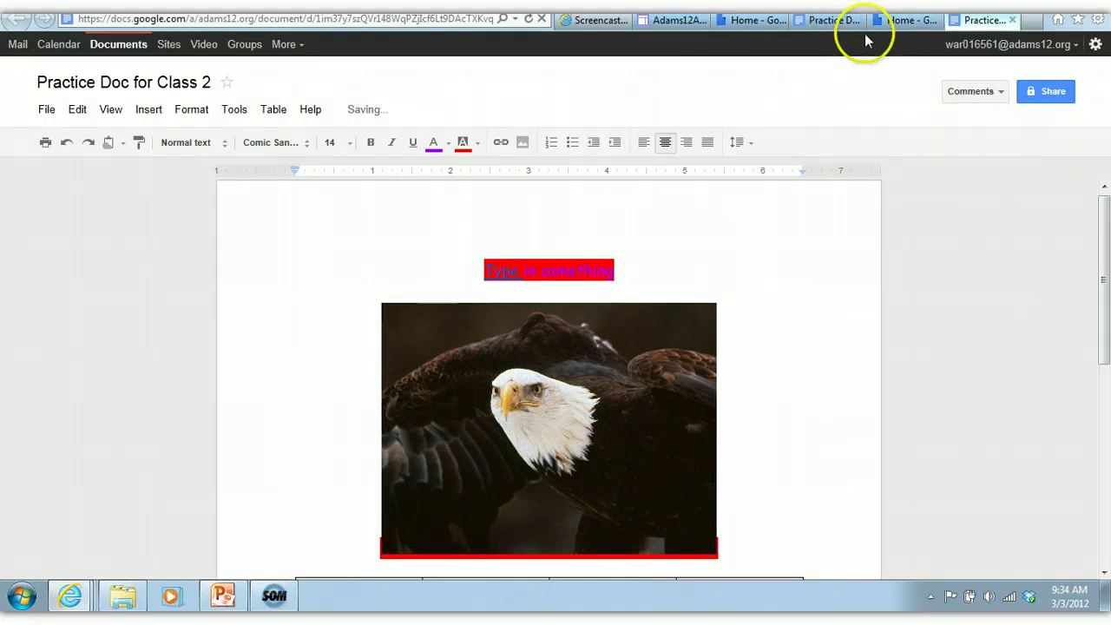
pyautogui.click(899, 21)
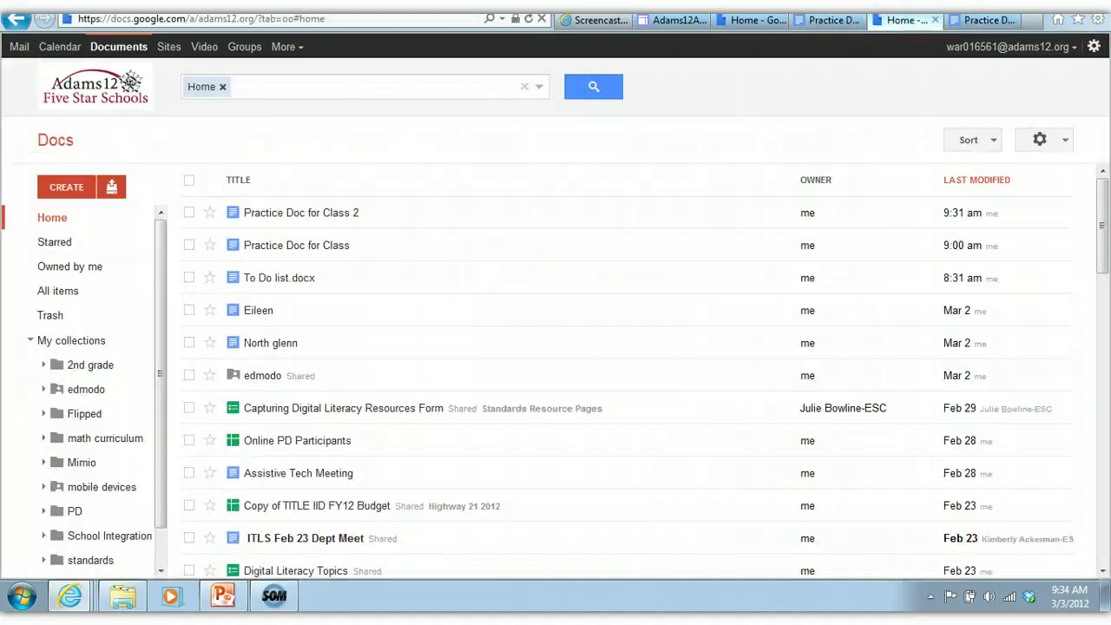
pyautogui.click(293, 20)
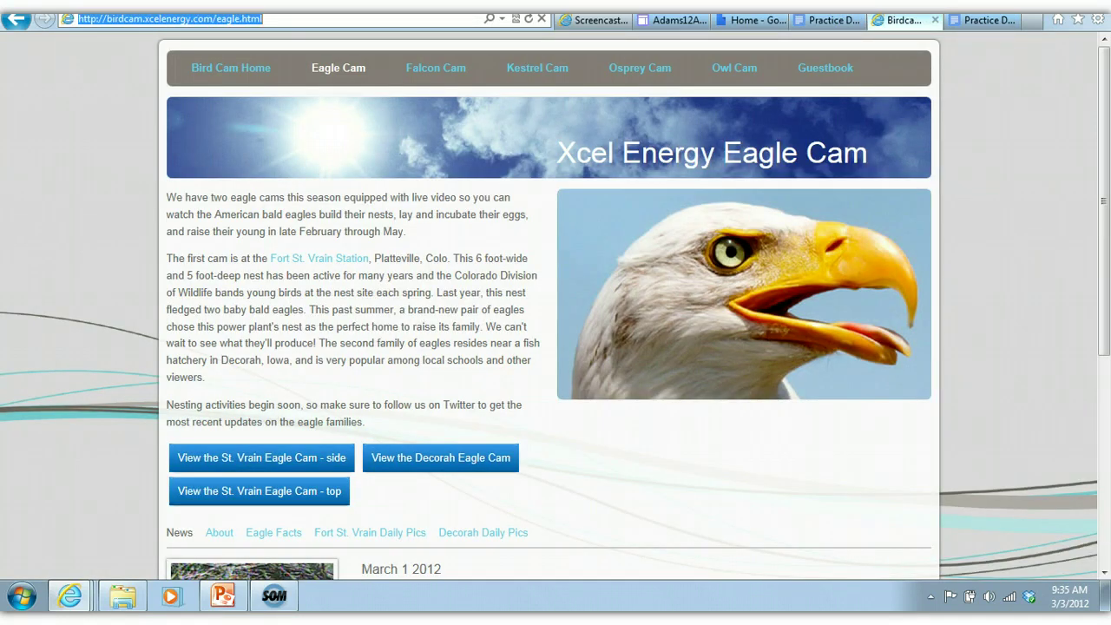
pyautogui.click(180, 19)
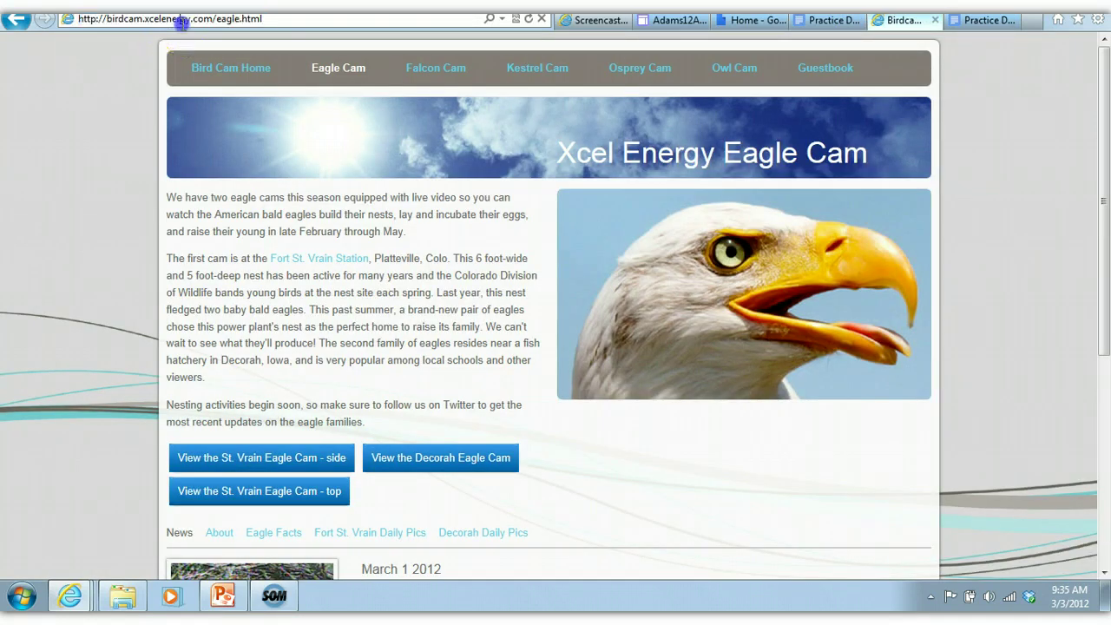
pyautogui.moveTo(278, 19); pyautogui.dragTo(80, 19)
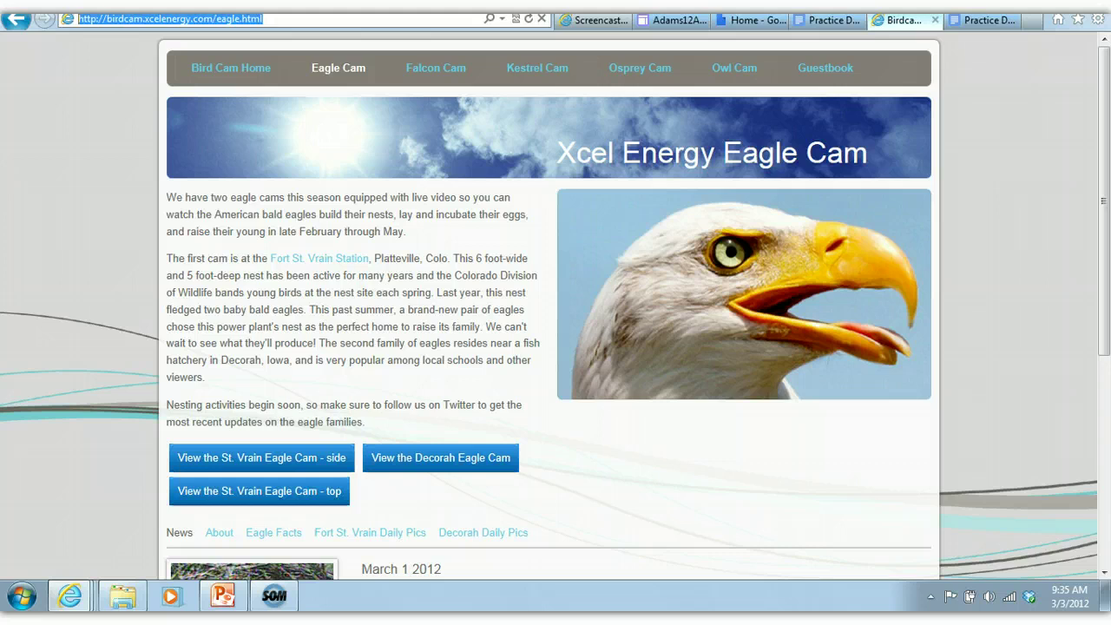
pyautogui.rightClick(136, 24)
pyautogui.click(163, 76)
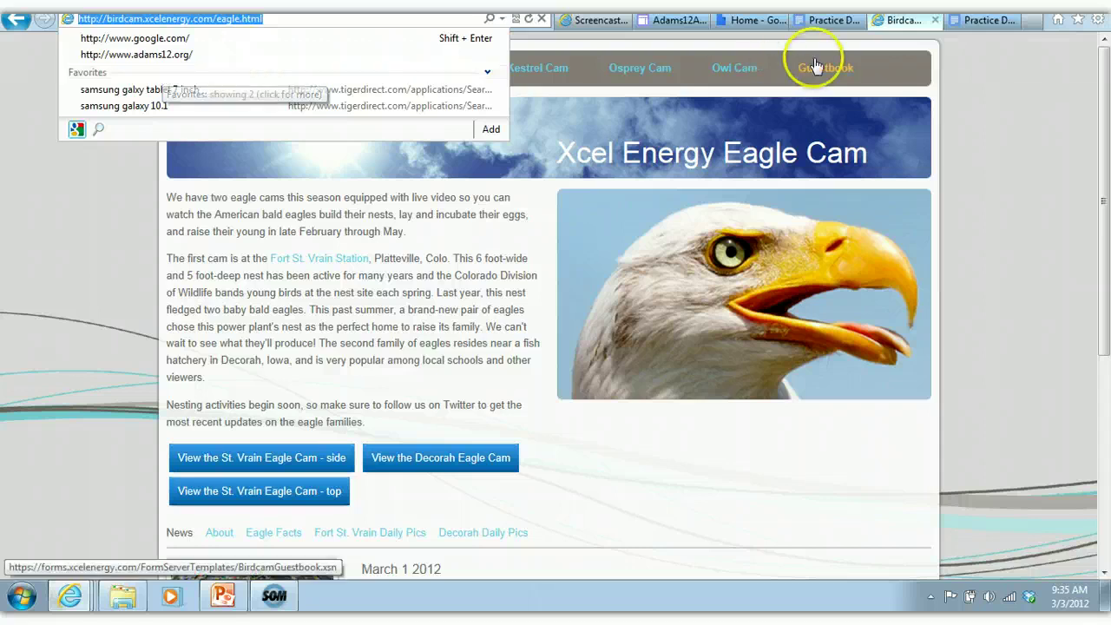
pyautogui.click(850, 24)
pyautogui.click(961, 26)
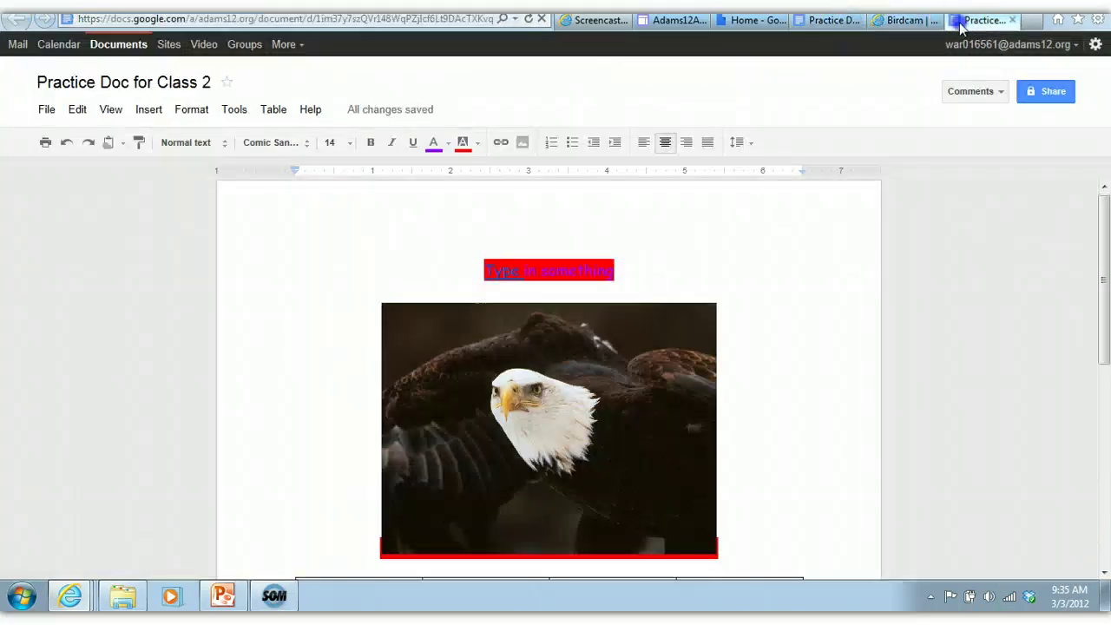
pyautogui.click(528, 351)
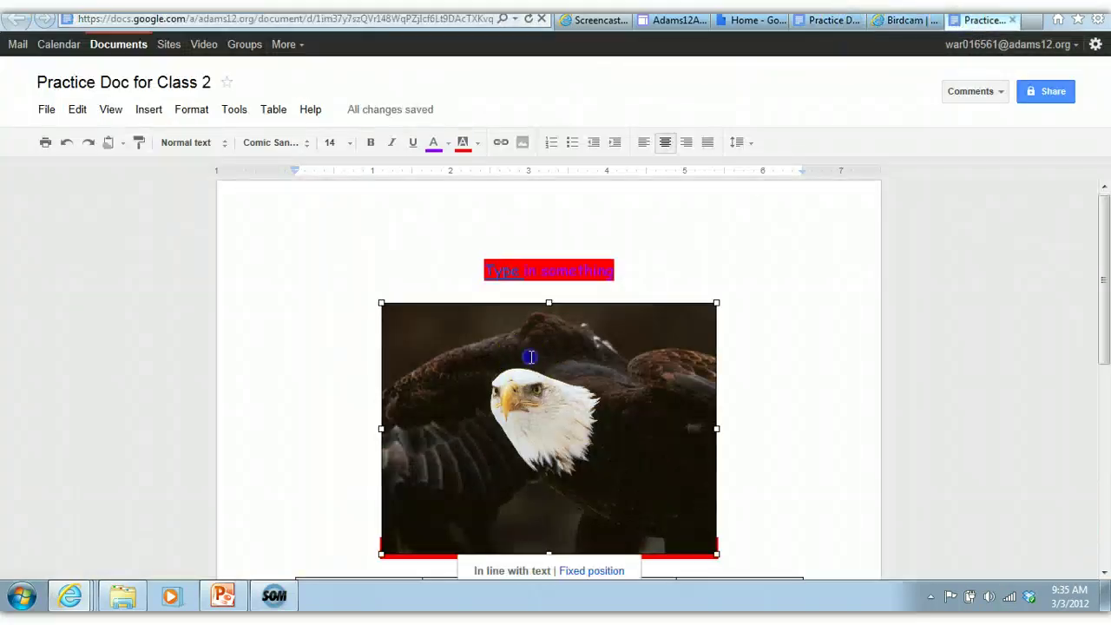
pyautogui.click(149, 111)
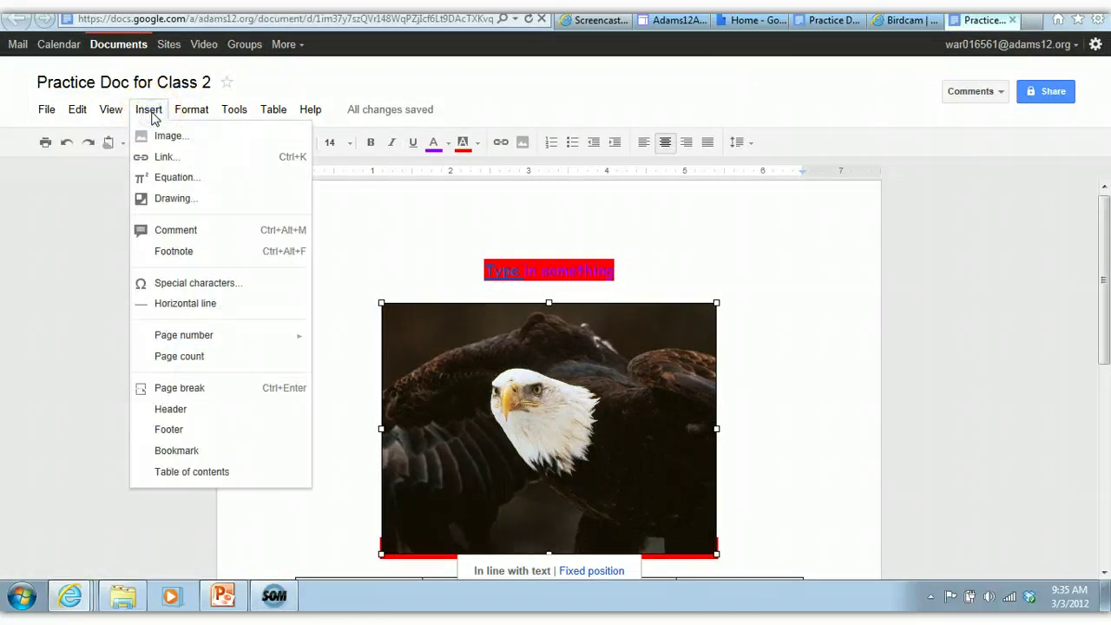
pyautogui.click(156, 159)
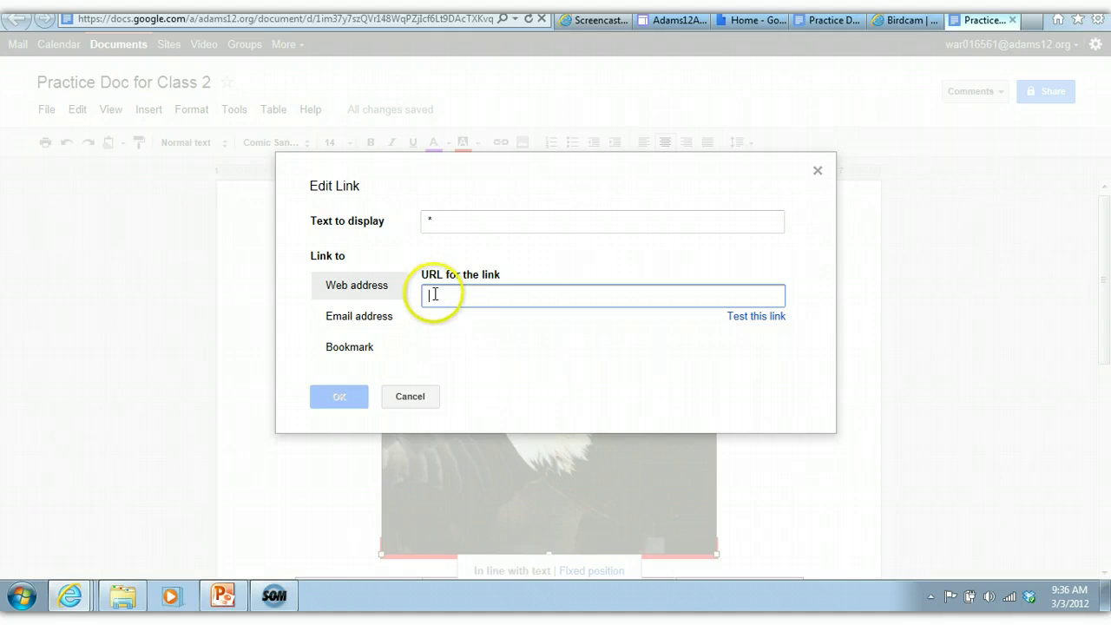
pyautogui.rightClick(434, 294)
pyautogui.click(477, 367)
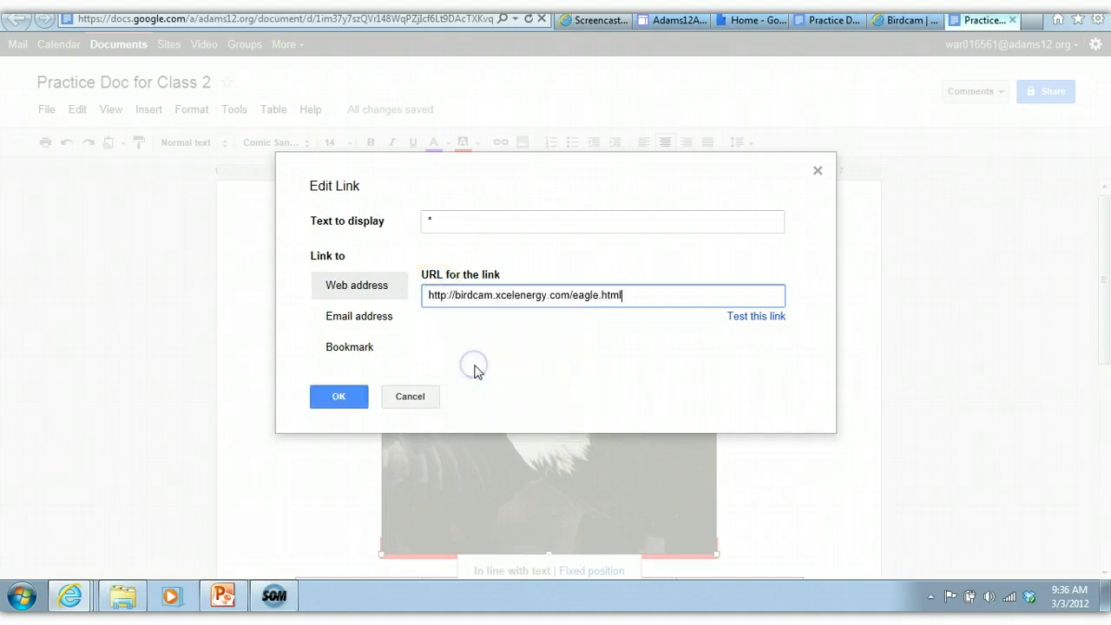
pyautogui.click(756, 318)
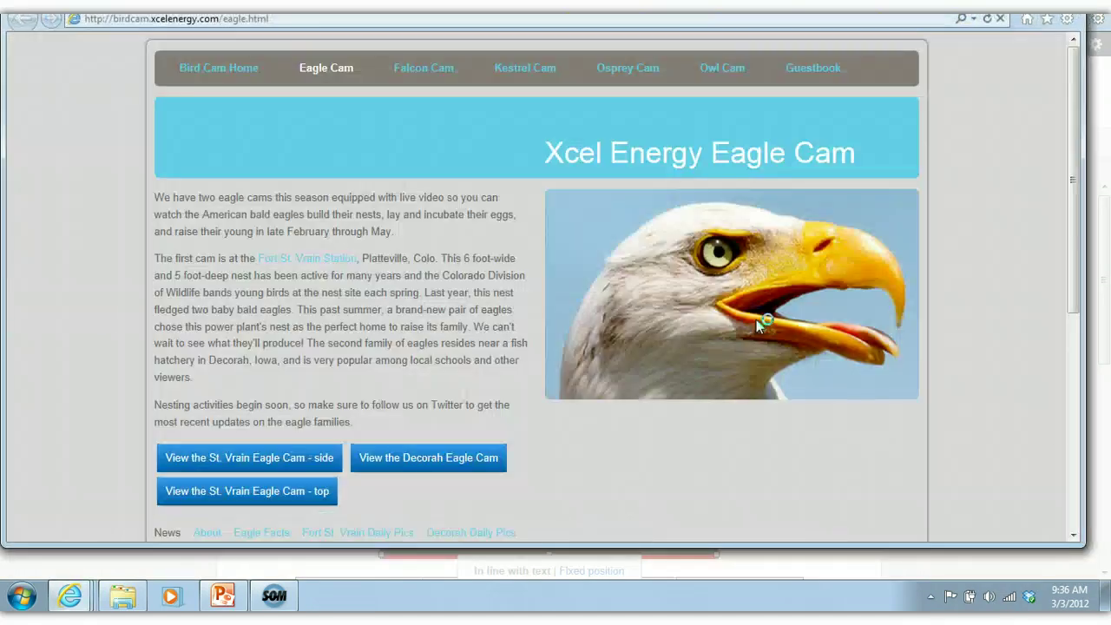
pyautogui.hotkey('alt', 'F4')
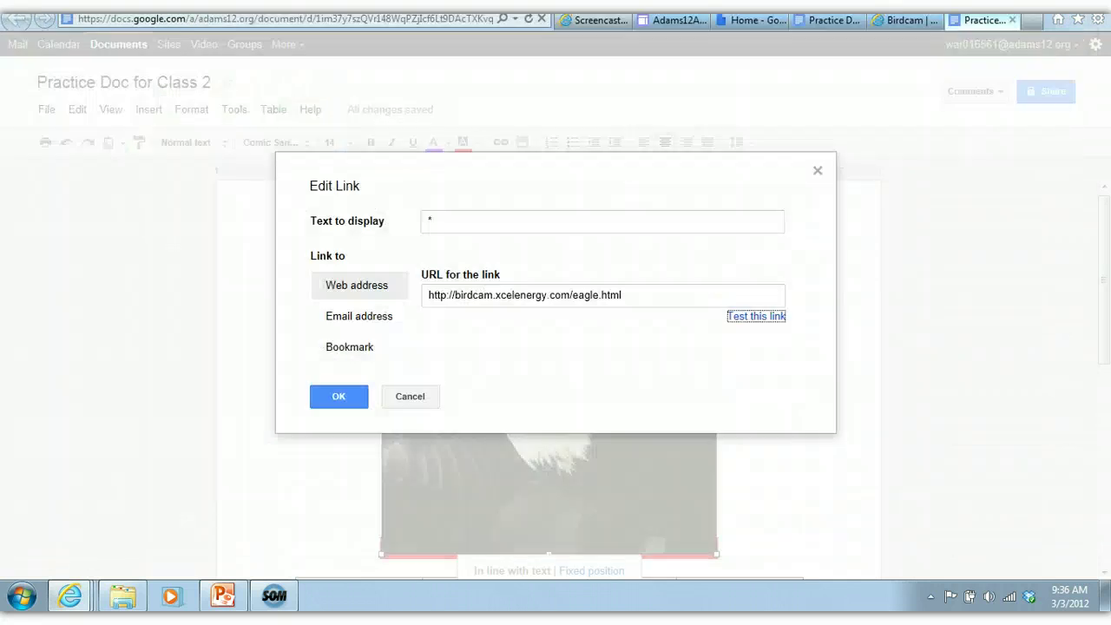
pyautogui.click(339, 397)
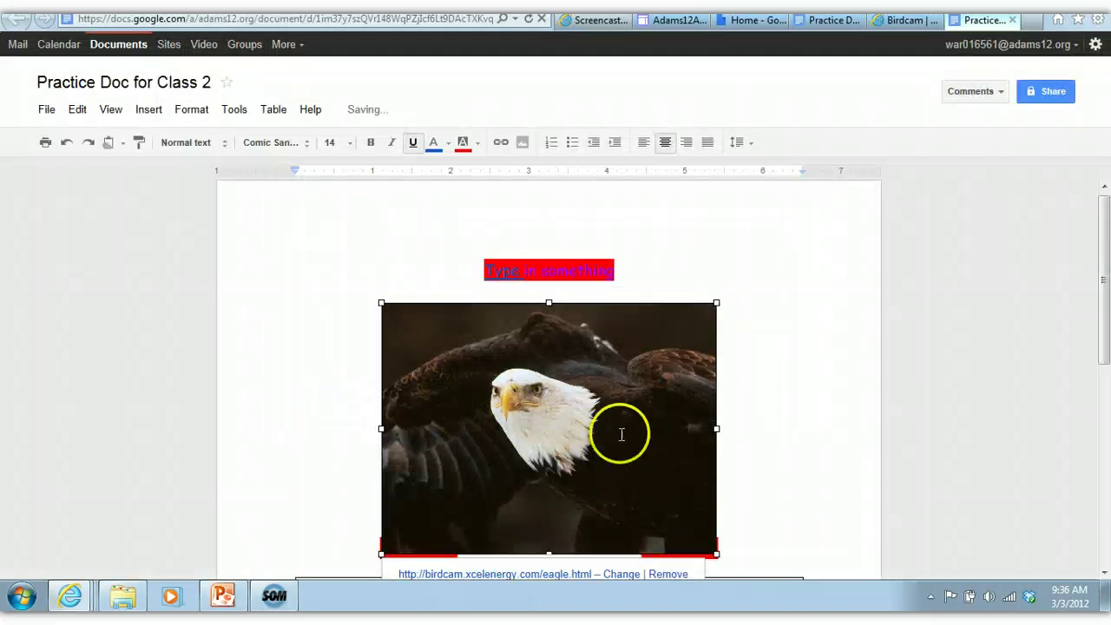
# Deselect and reselect the linked eagle picture to examine the web address shown beneath it
pyautogui.moveTo(1105, 275); pyautogui.dragTo(1101, 330)
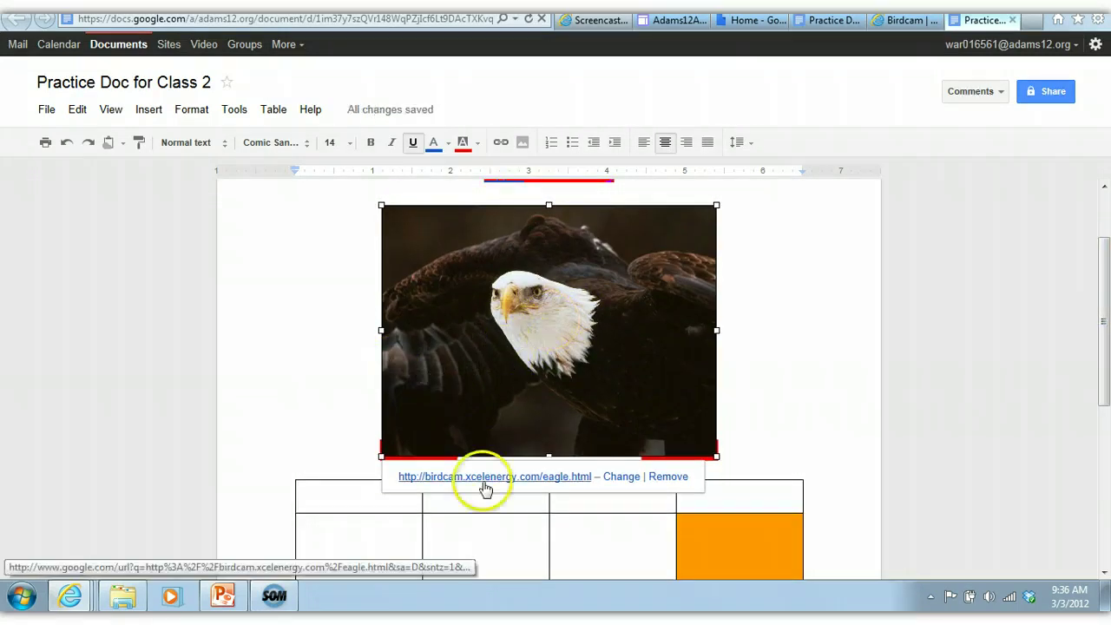
pyautogui.click(273, 416)
pyautogui.click(335, 445)
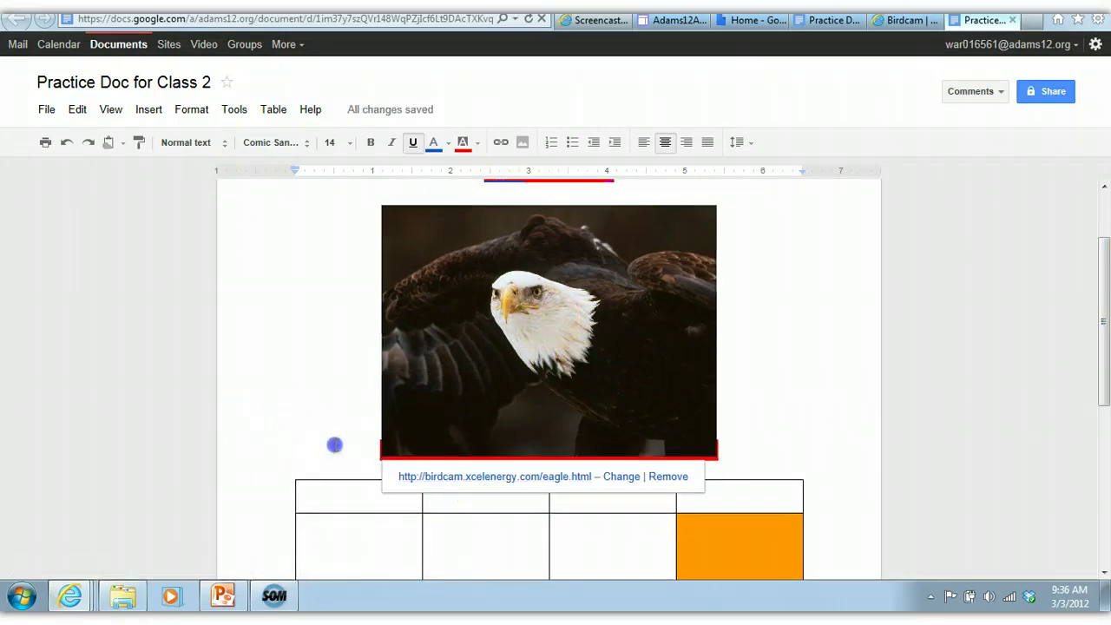
pyautogui.click(858, 421)
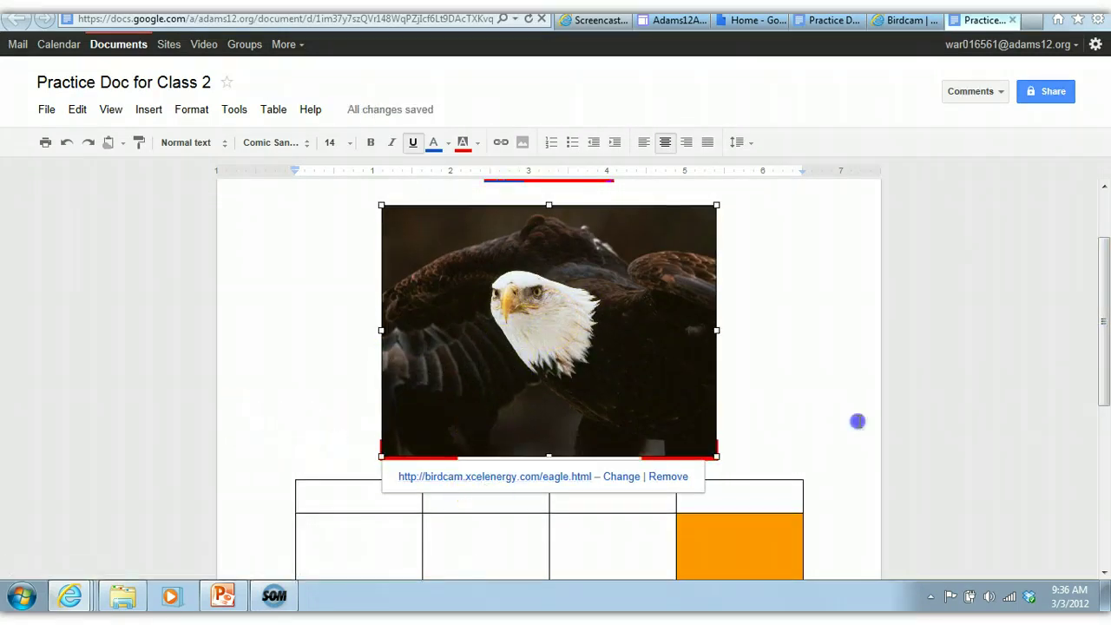
pyautogui.click(496, 411)
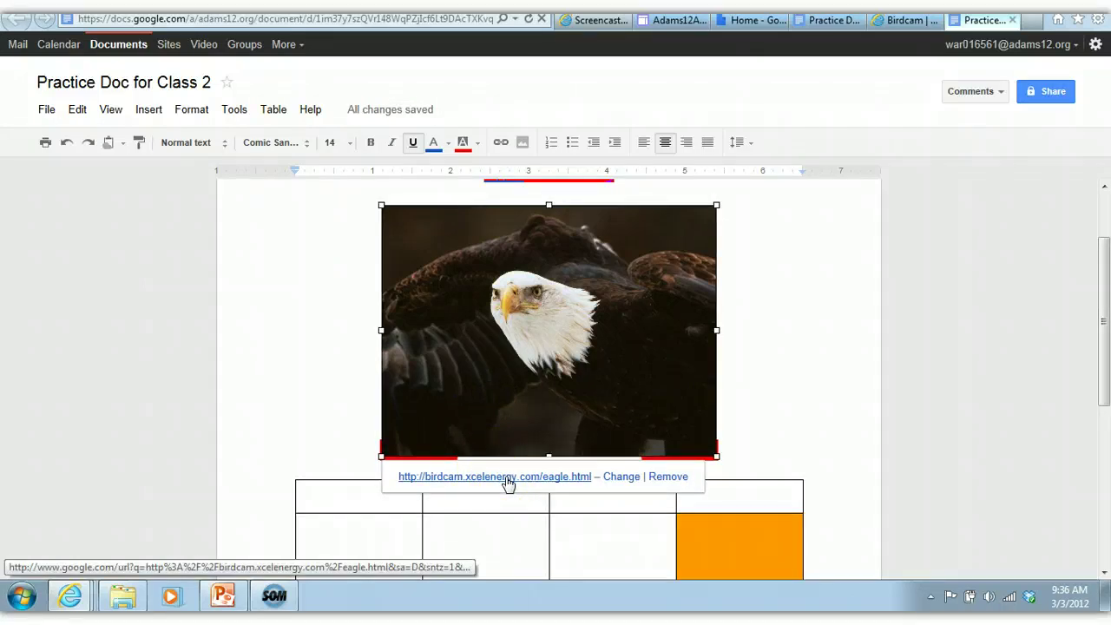
pyautogui.click(290, 224)
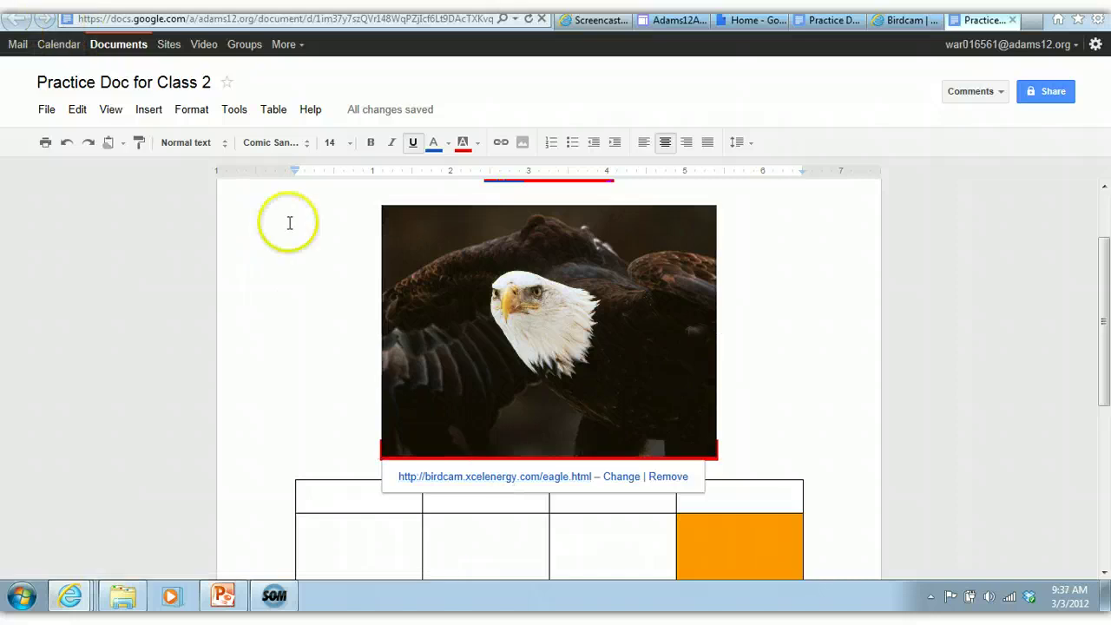
pyautogui.click(196, 111)
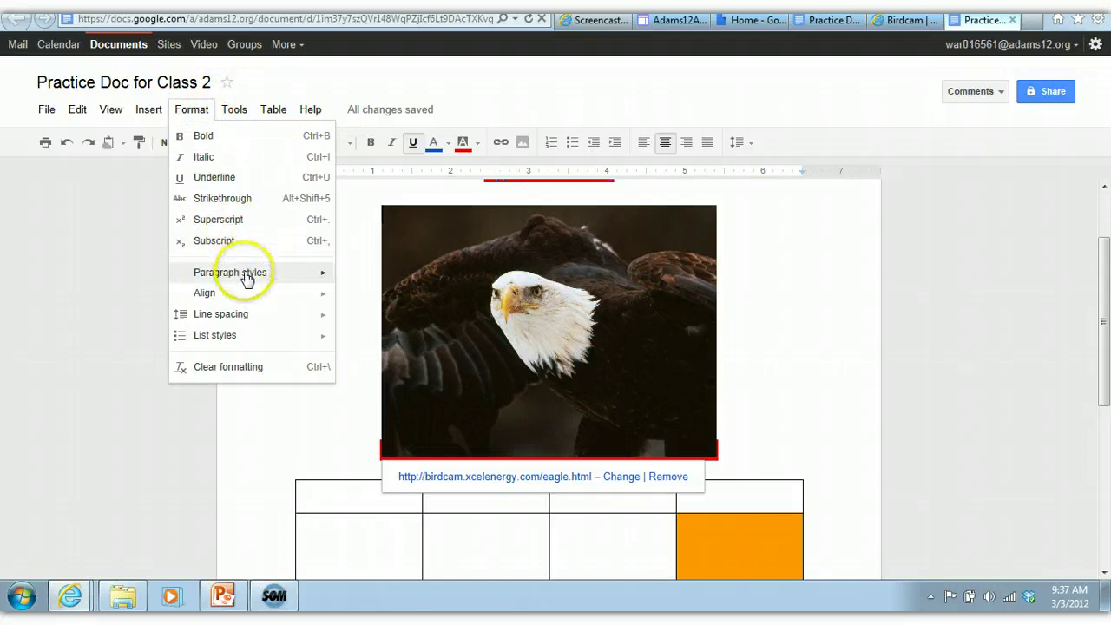
pyautogui.moveTo(245, 276)
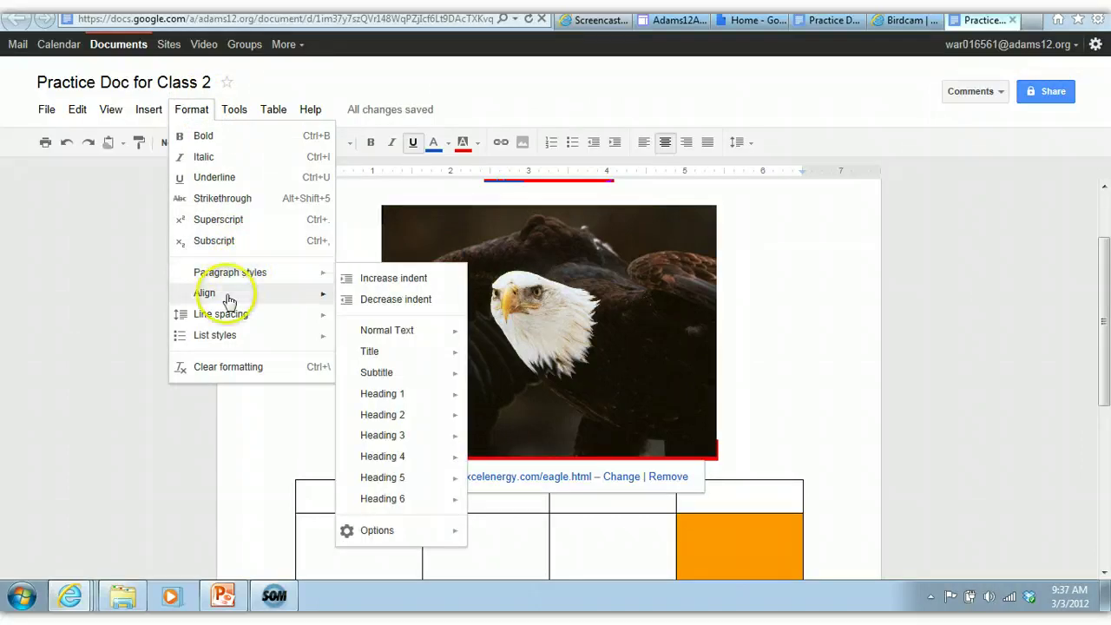
pyautogui.moveTo(228, 323)
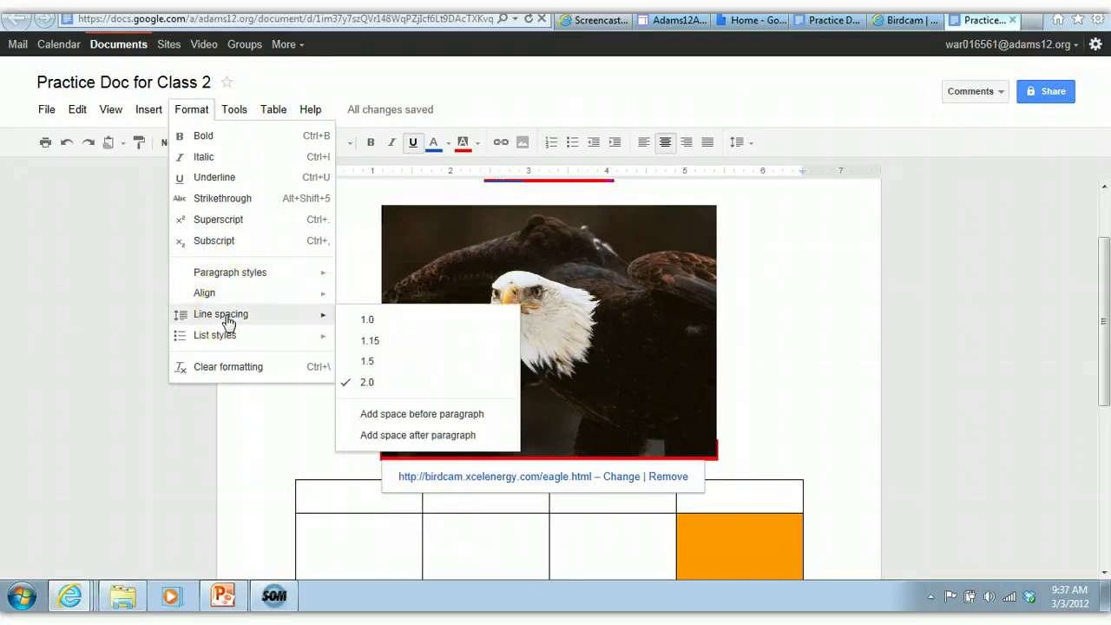
pyautogui.click(130, 259)
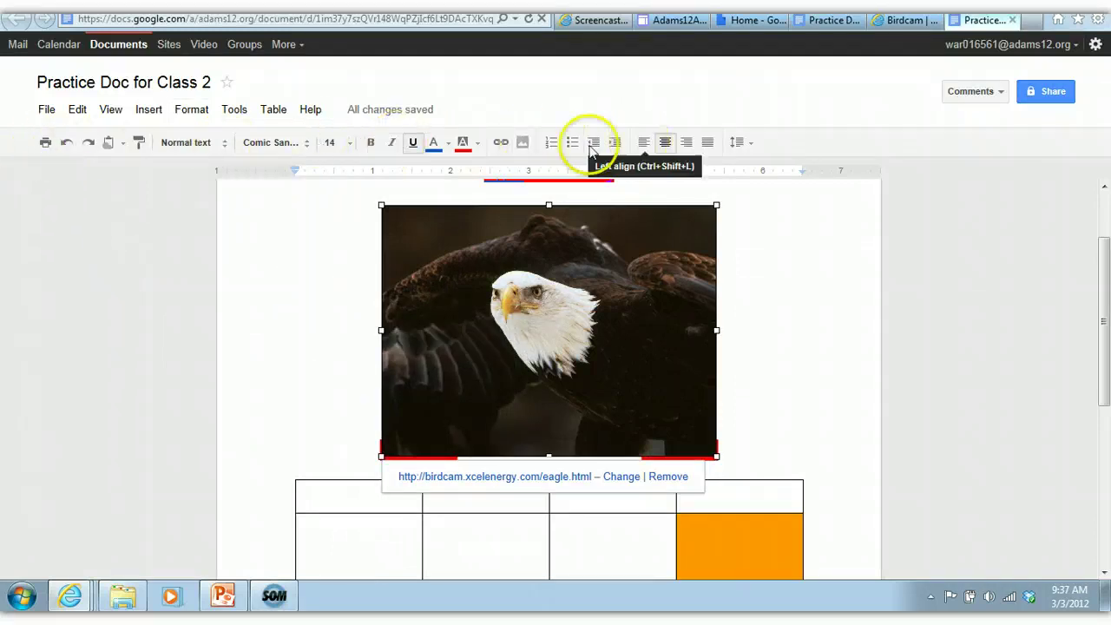
# Set the page color of Practice Doc for Class 2 to blue, then reopen the page setup and accept it as is
pyautogui.click(47, 110)
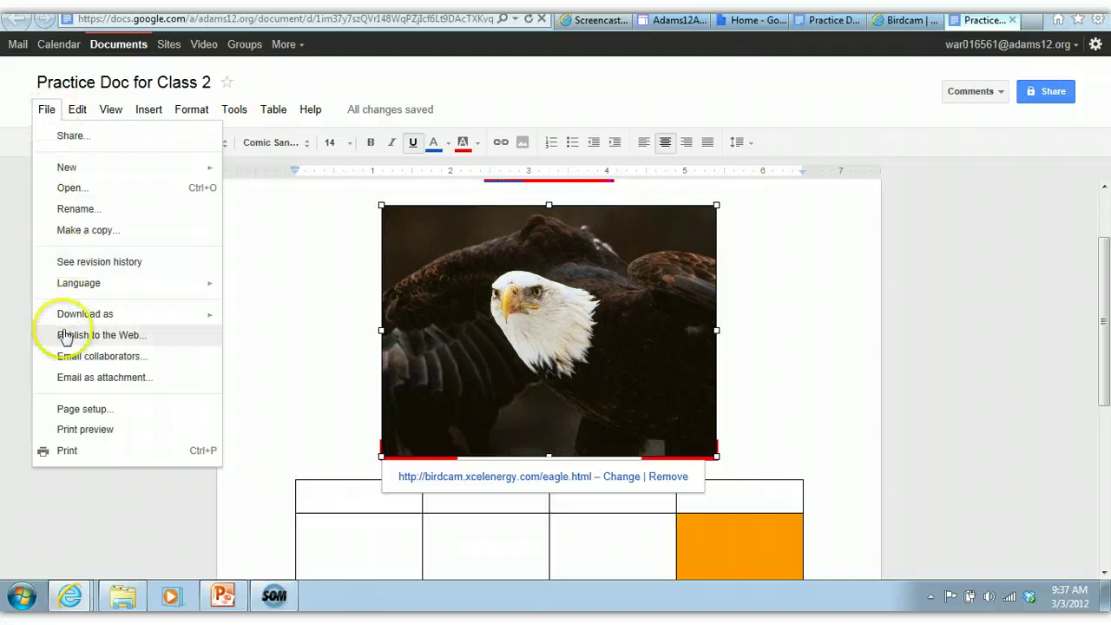
pyautogui.moveTo(73, 323)
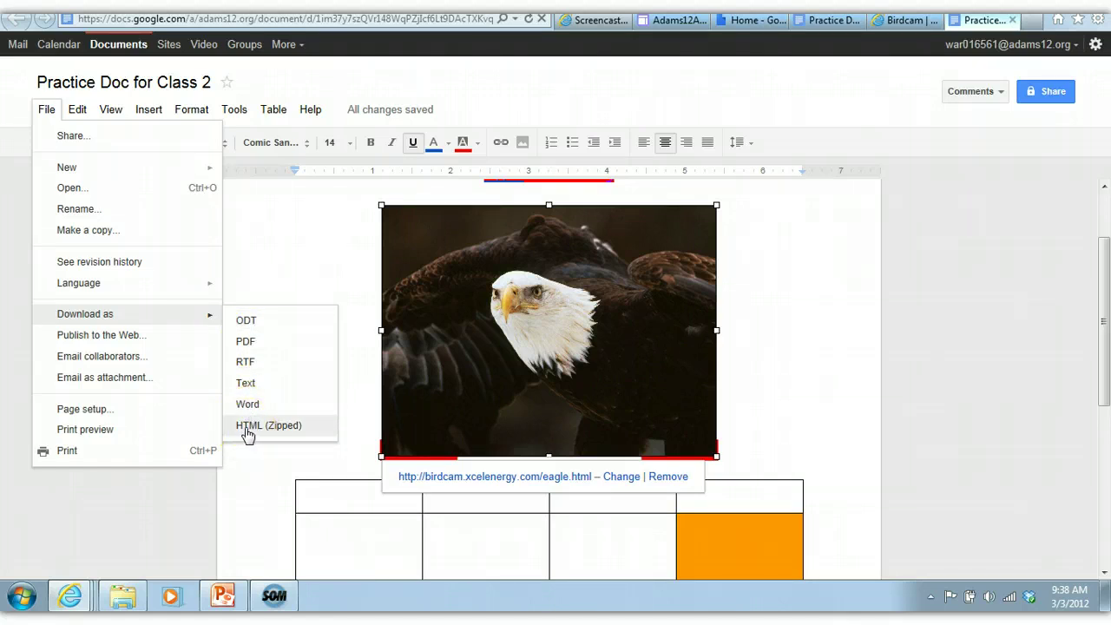
pyautogui.click(84, 408)
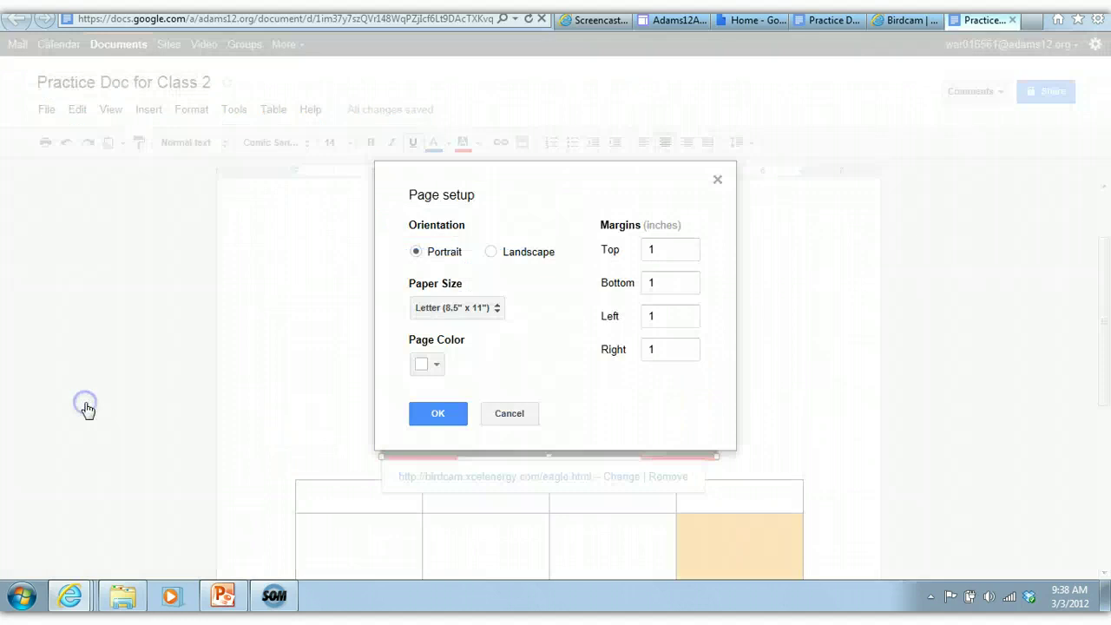
pyautogui.click(440, 366)
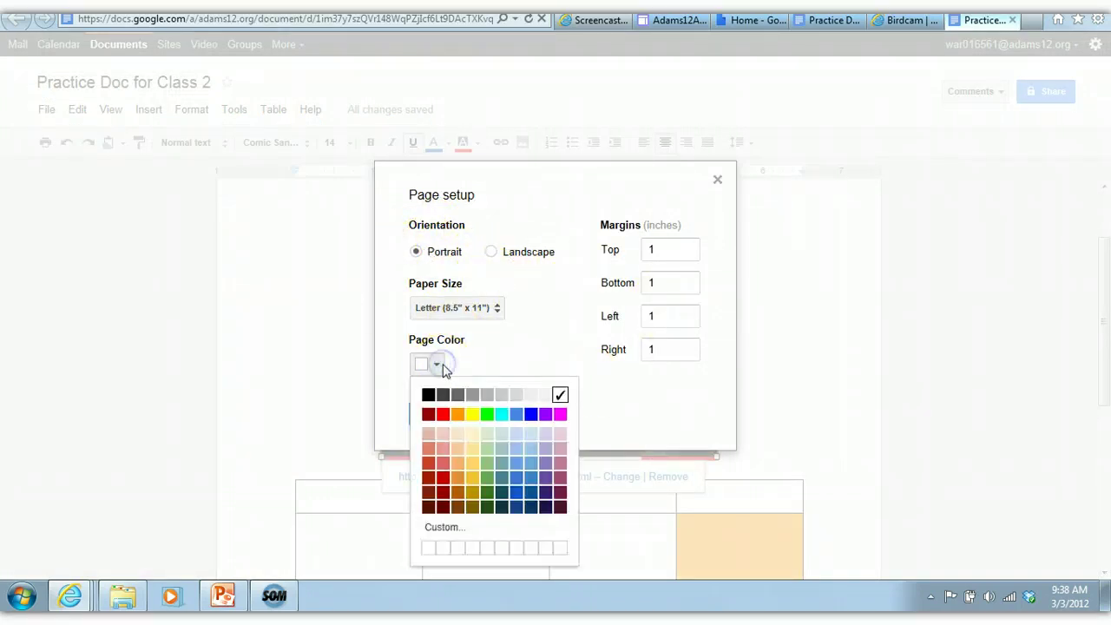
pyautogui.click(529, 416)
pyautogui.click(438, 413)
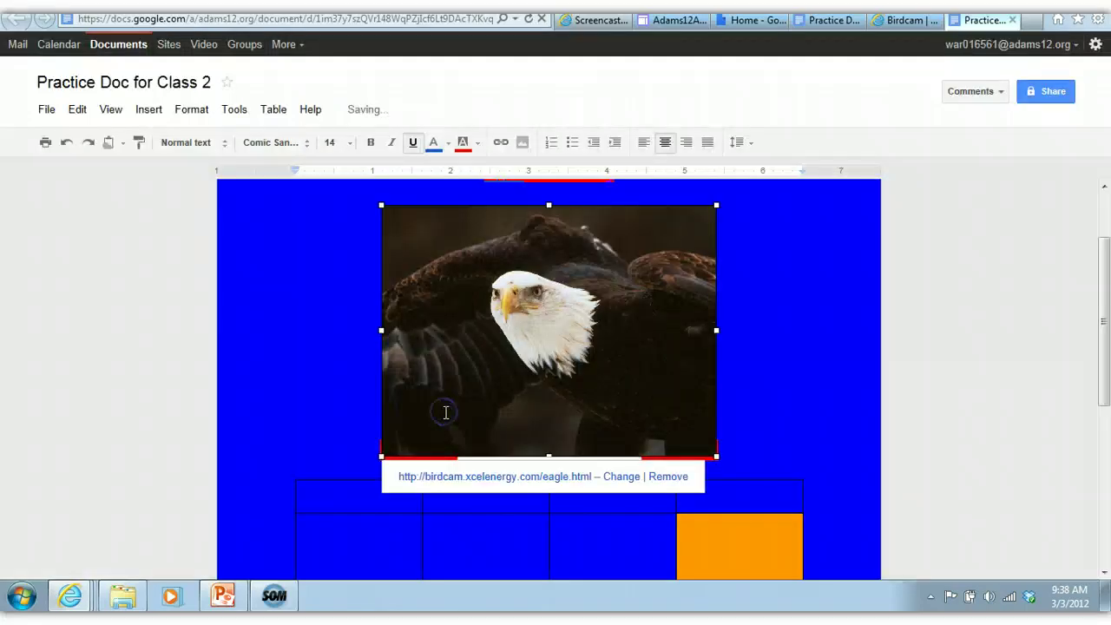
pyautogui.click(43, 109)
pyautogui.click(70, 409)
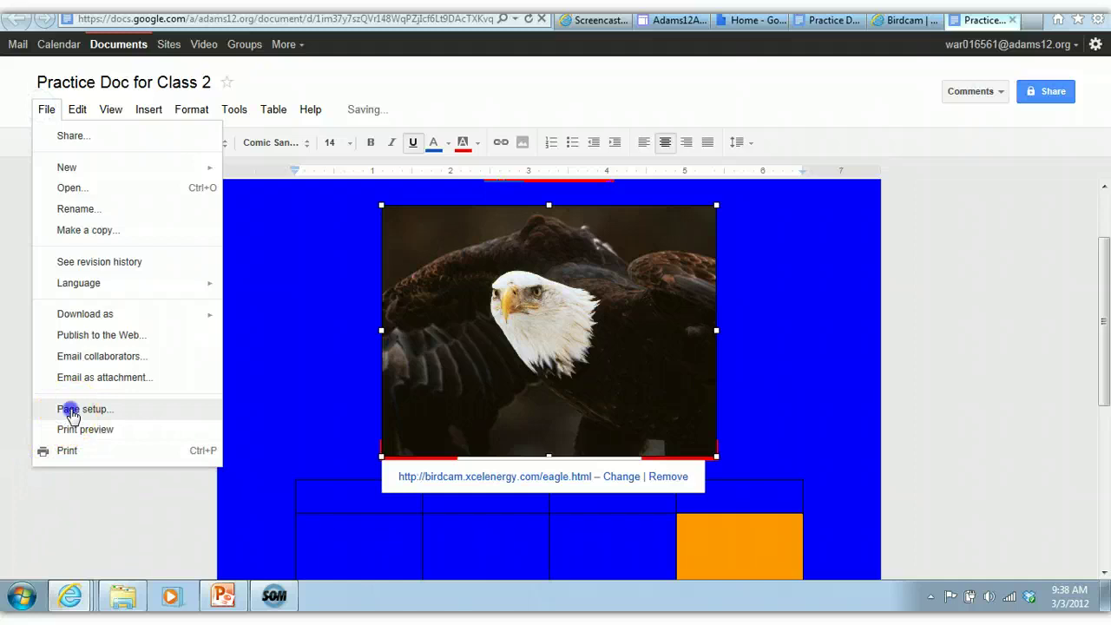
pyautogui.click(438, 413)
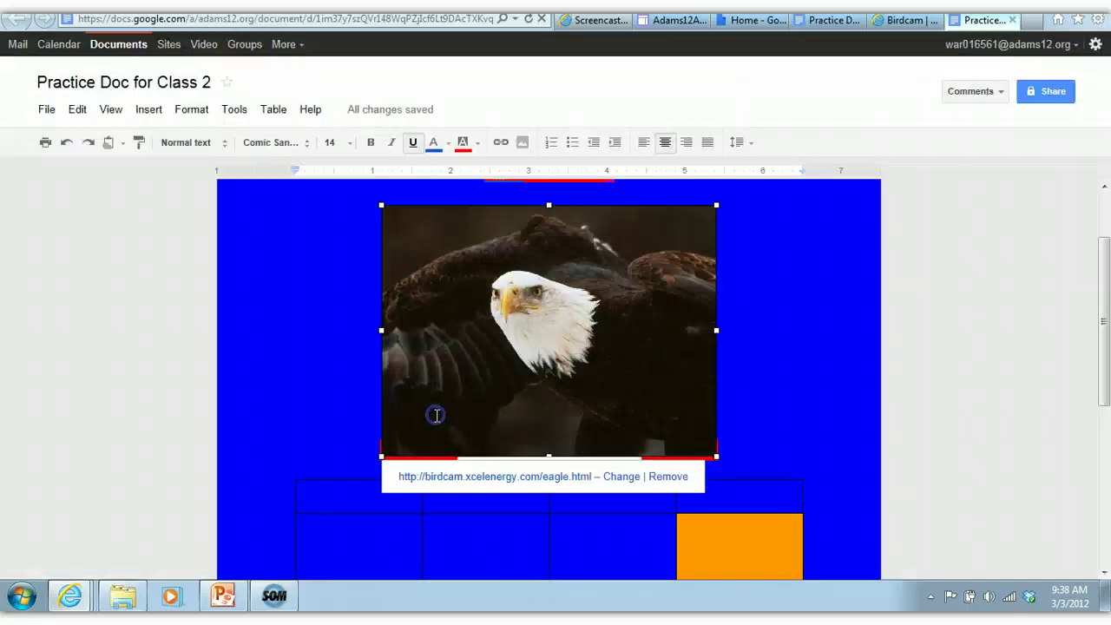
# Export the document as a PDF and open PracticeDocforClass2.pdf to examine its layout, then close the PDF viewer
pyautogui.click(46, 110)
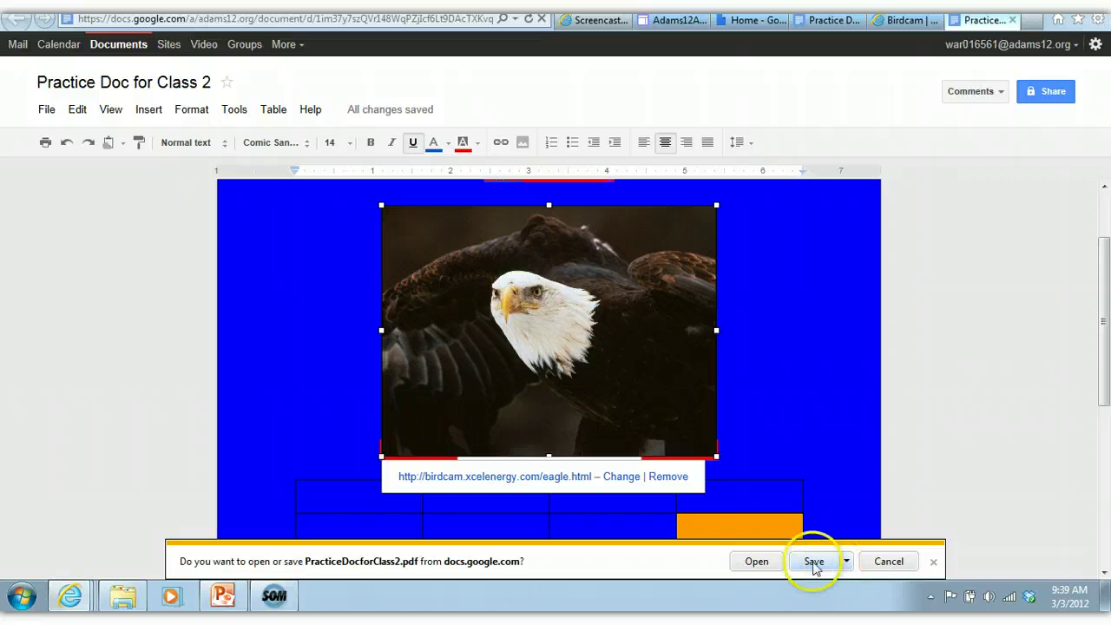
pyautogui.click(755, 563)
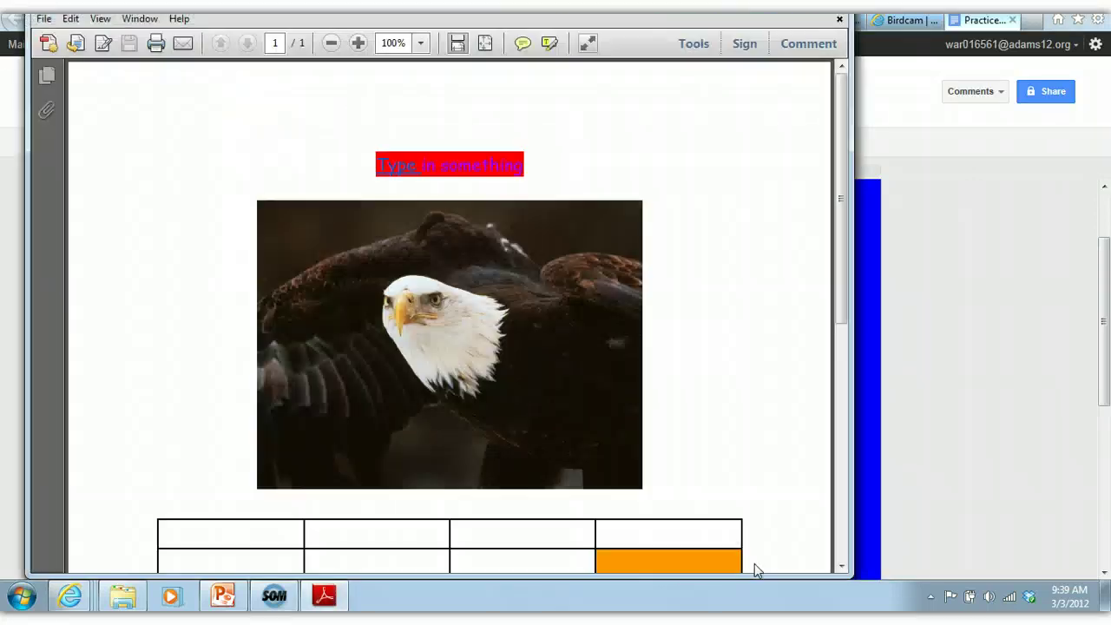
pyautogui.click(804, 257)
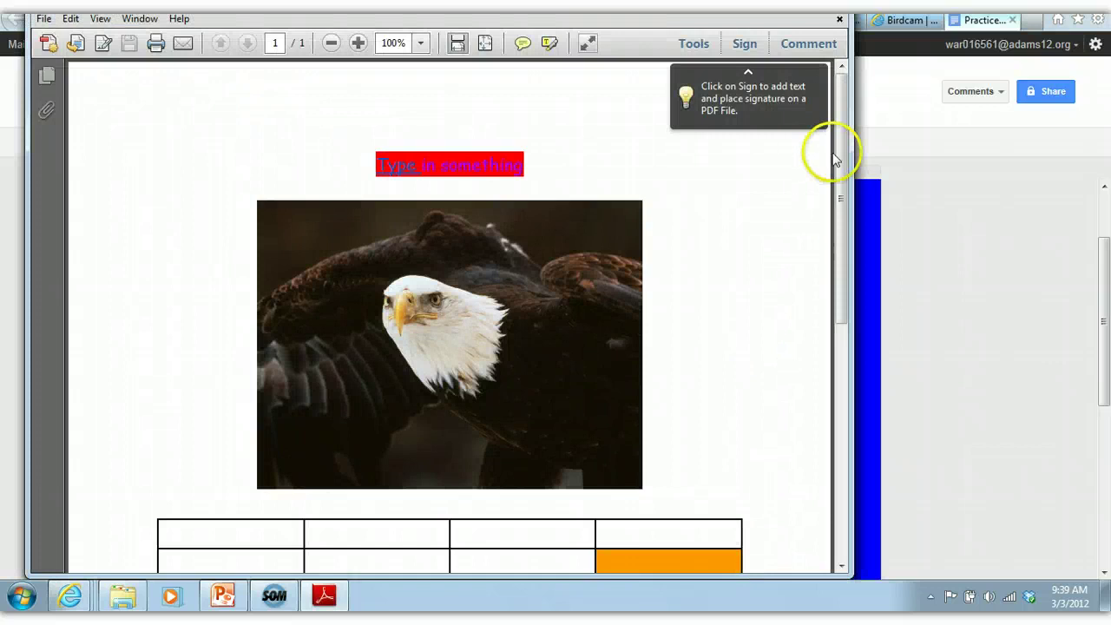
pyautogui.moveTo(836, 154); pyautogui.dragTo(826, 78)
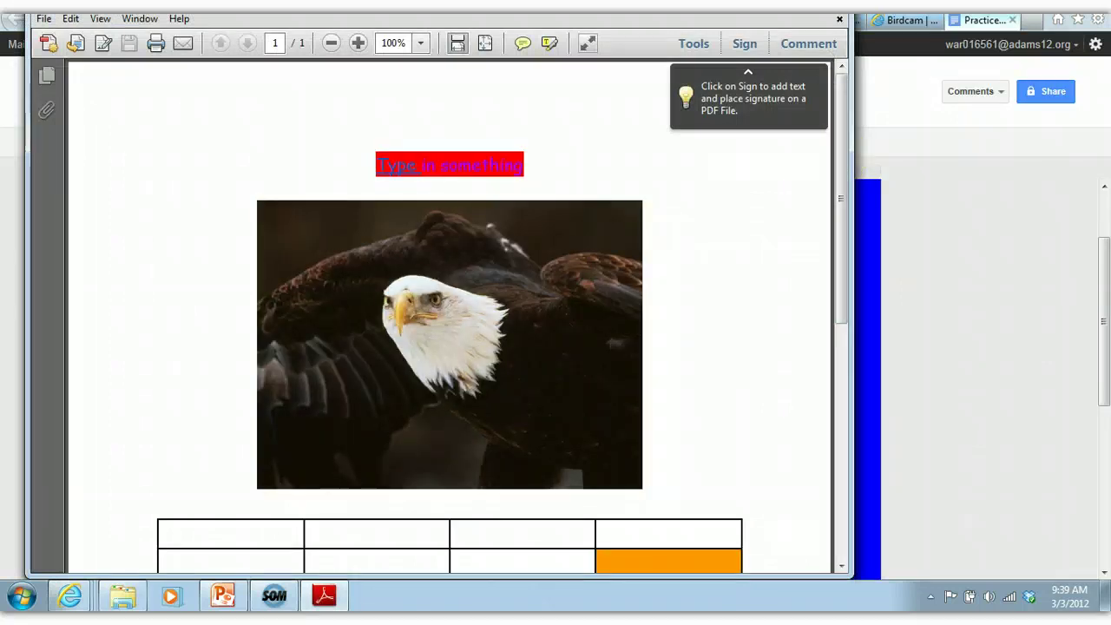
pyautogui.hotkey('ctrl', 'q')
# Export the document as a PDF again, save PracticeDocforClass2.pdf to the computer and view its download folder
pyautogui.click(47, 109)
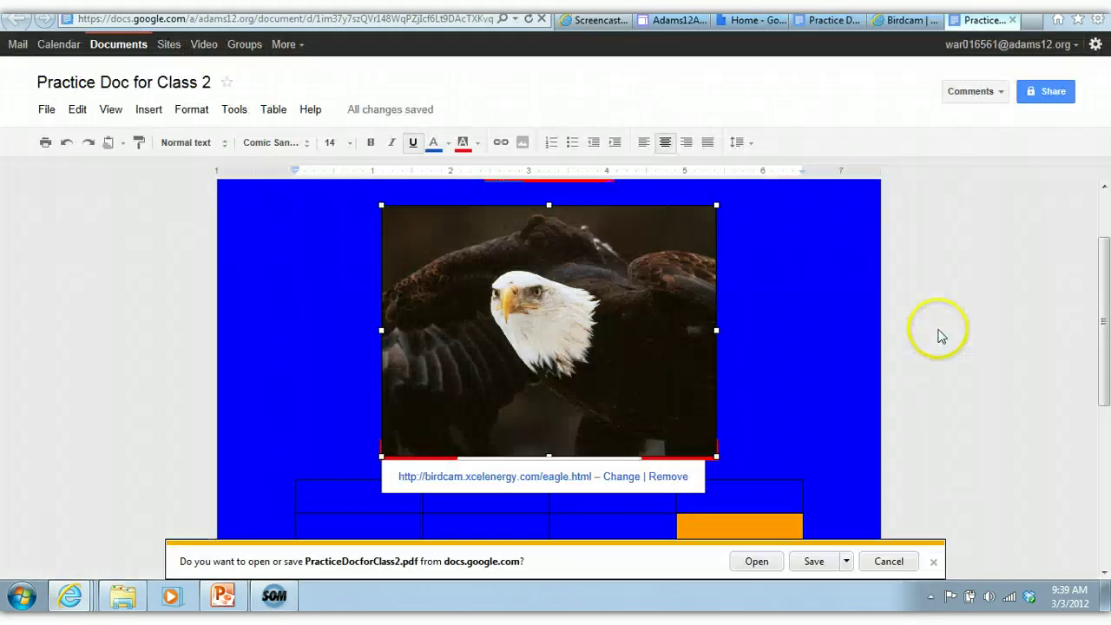
pyautogui.click(829, 564)
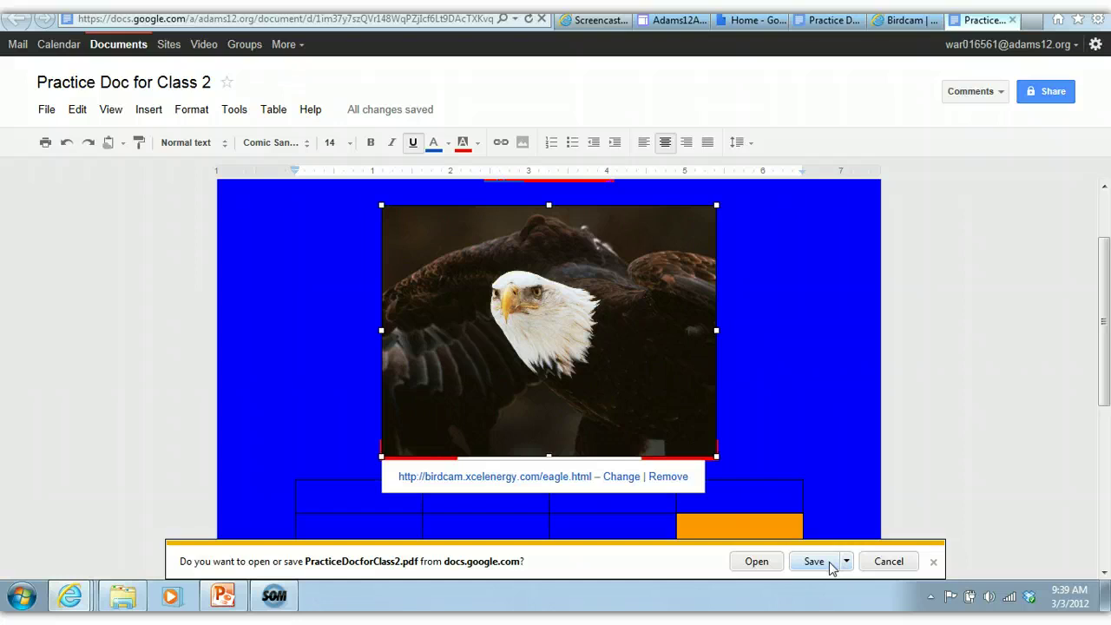
pyautogui.click(831, 566)
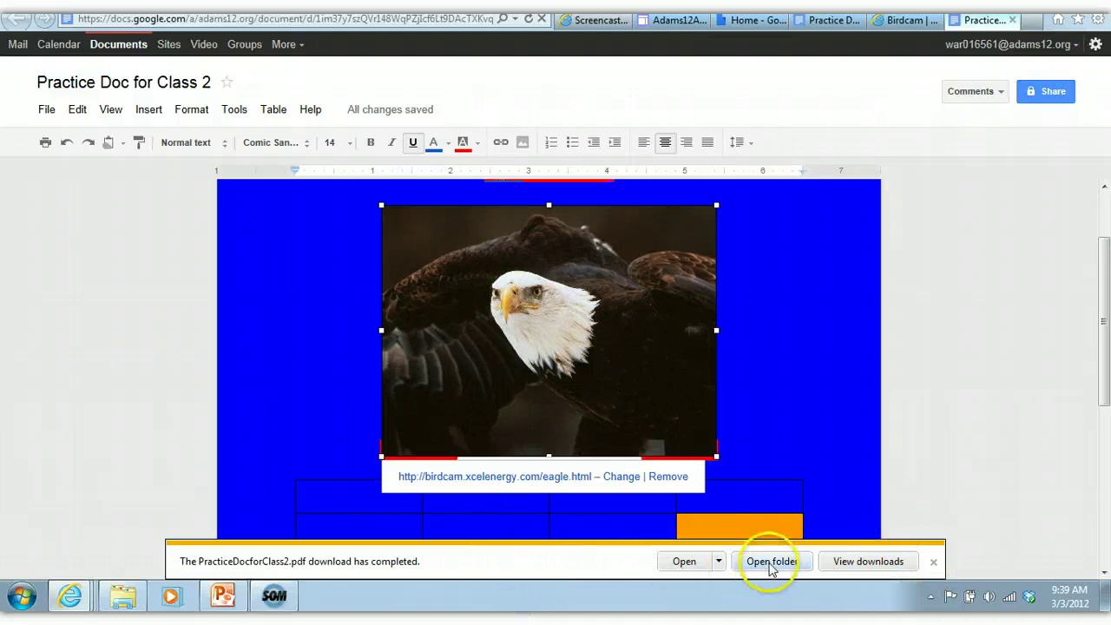
pyautogui.click(770, 562)
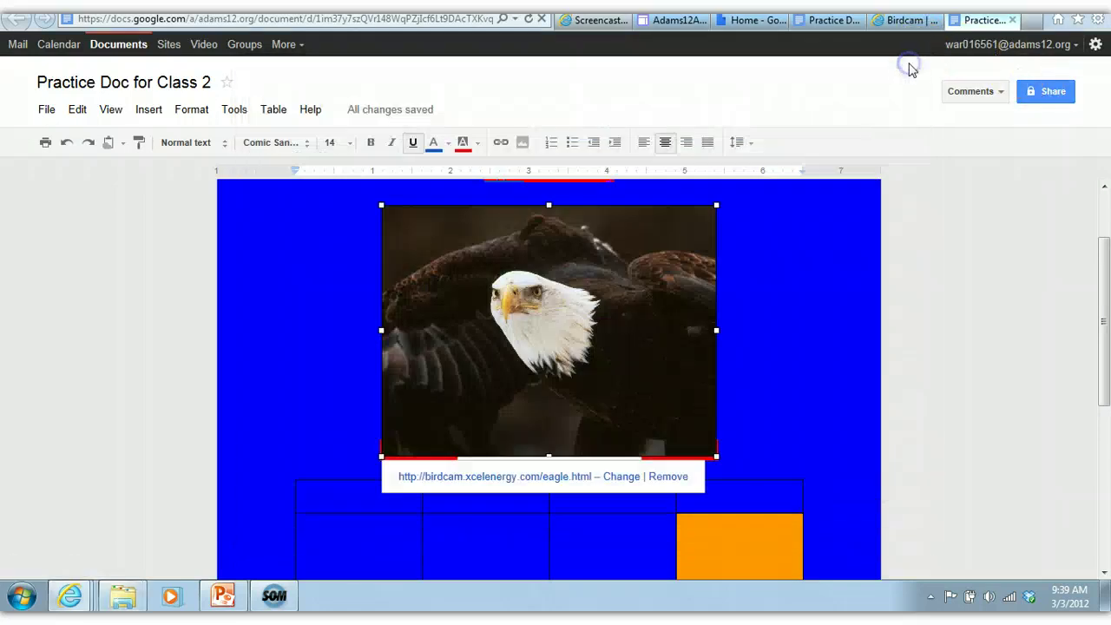
pyautogui.click(909, 65)
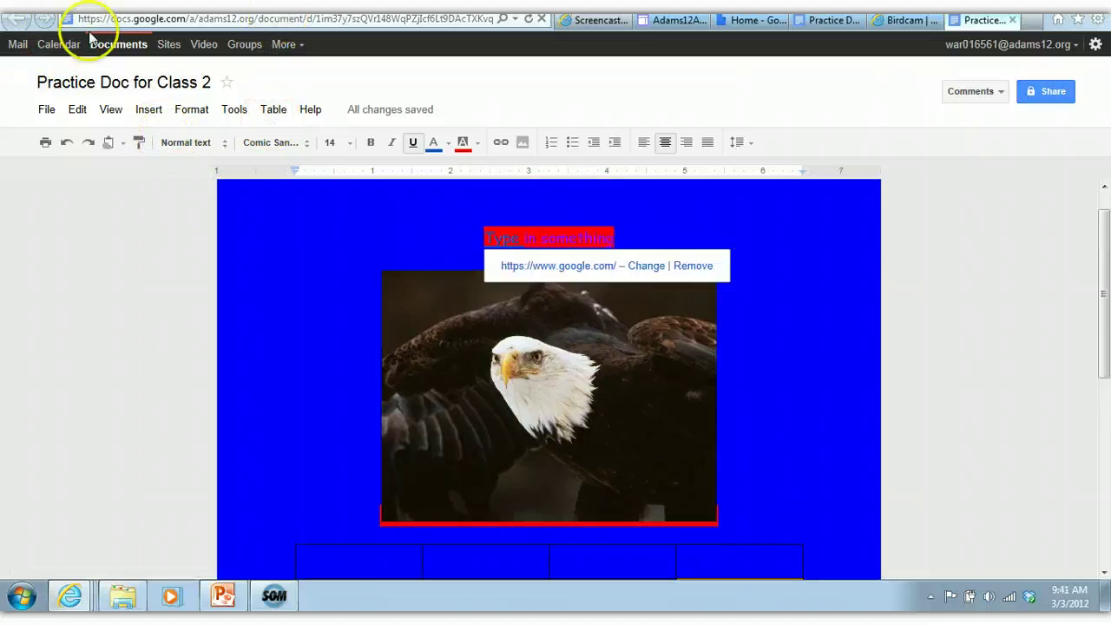
# Go to the documents list and choose the Chrysanthemum picture from the Sample Pictures folder of the Pictures library for upload
pyautogui.click(111, 48)
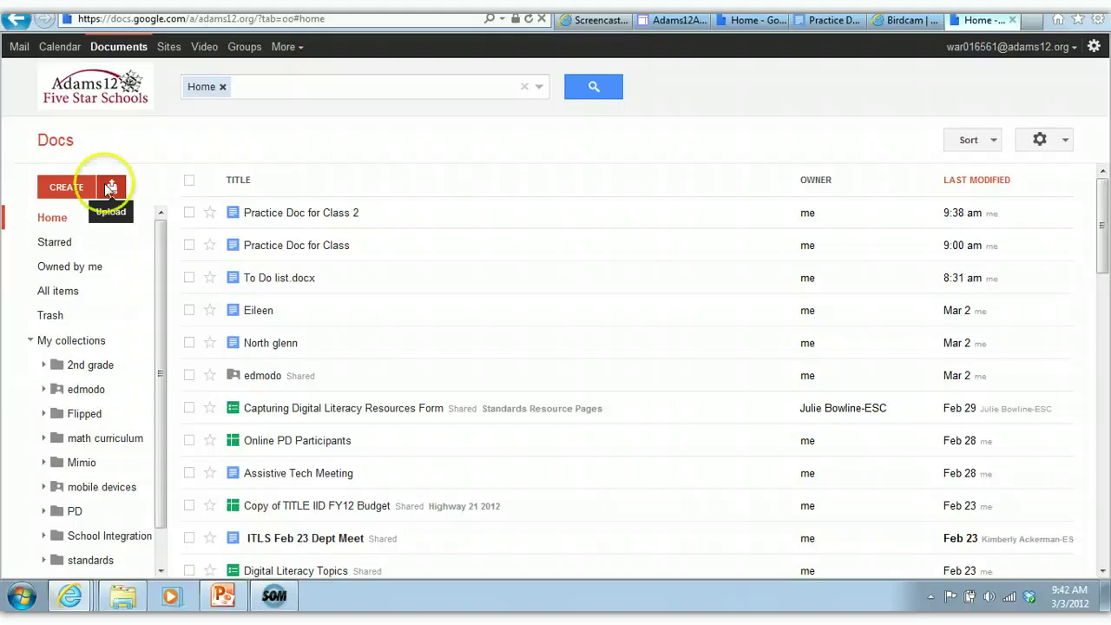
pyautogui.click(114, 188)
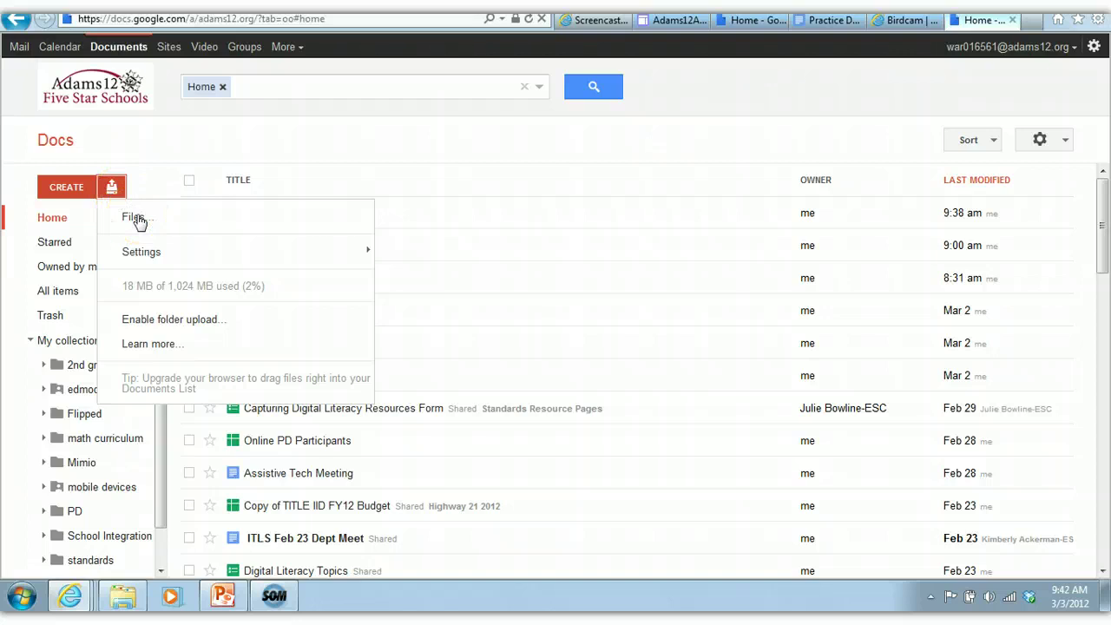
pyautogui.click(134, 218)
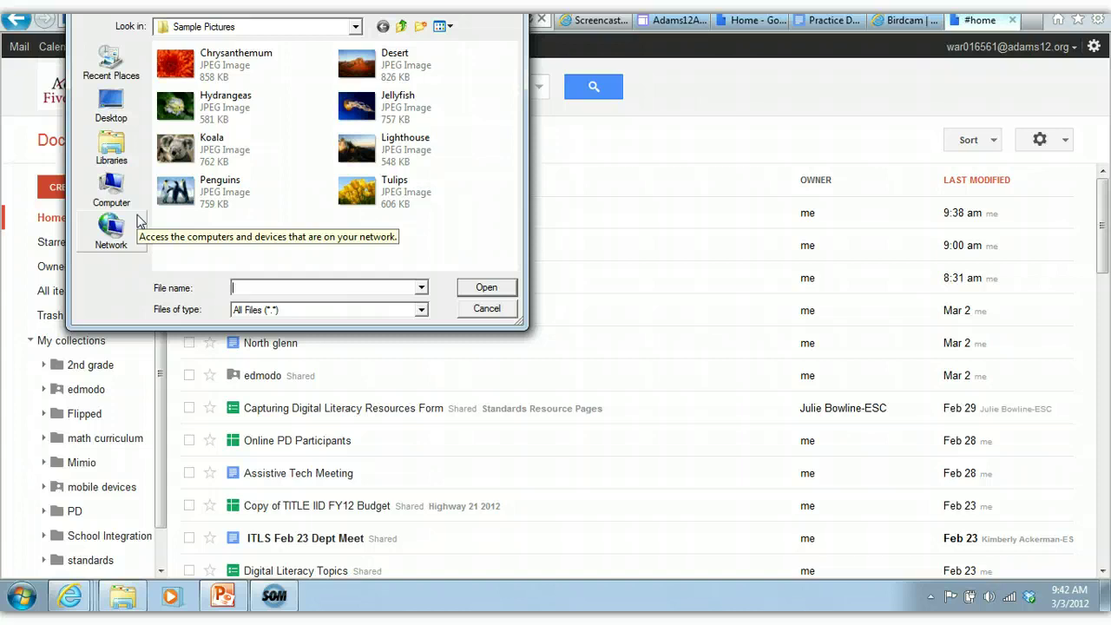
pyautogui.click(116, 143)
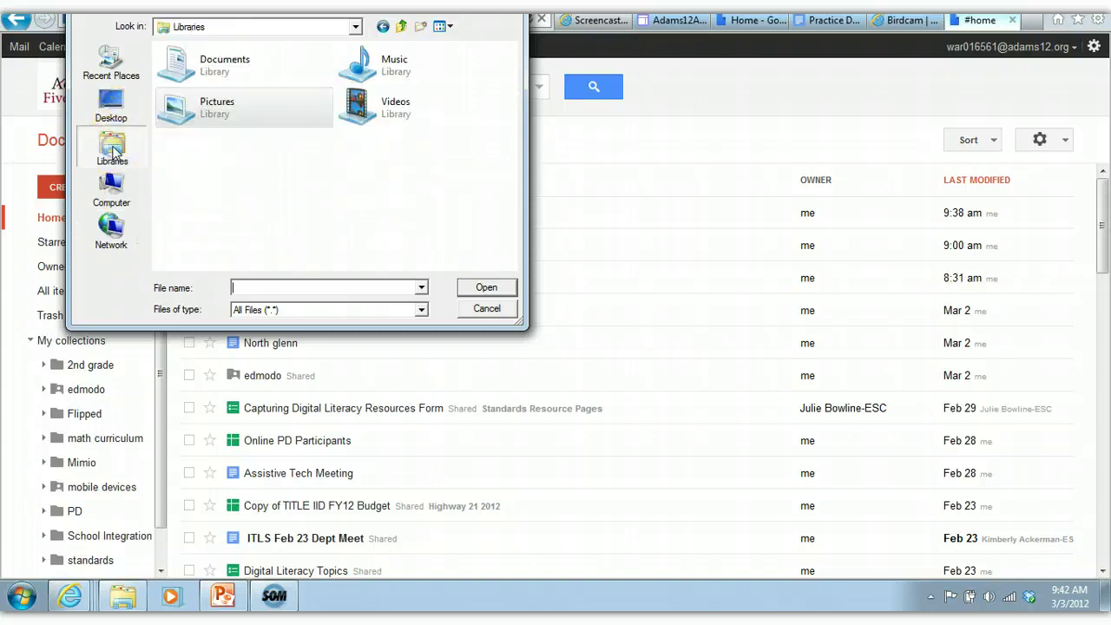
pyautogui.doubleClick(178, 61)
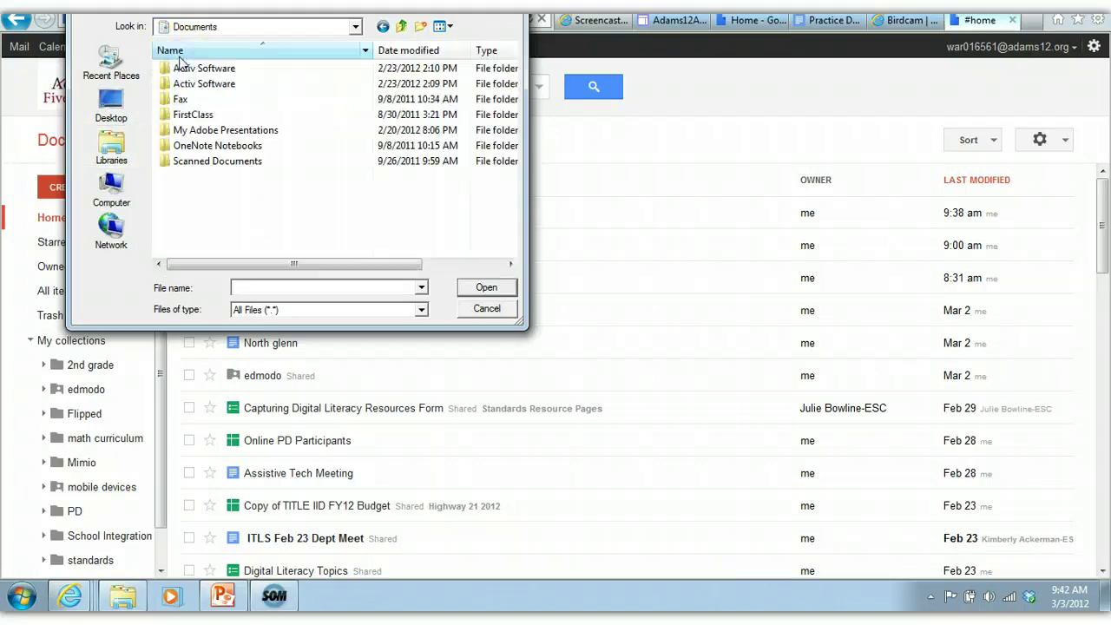
pyautogui.click(114, 151)
pyautogui.doubleClick(198, 111)
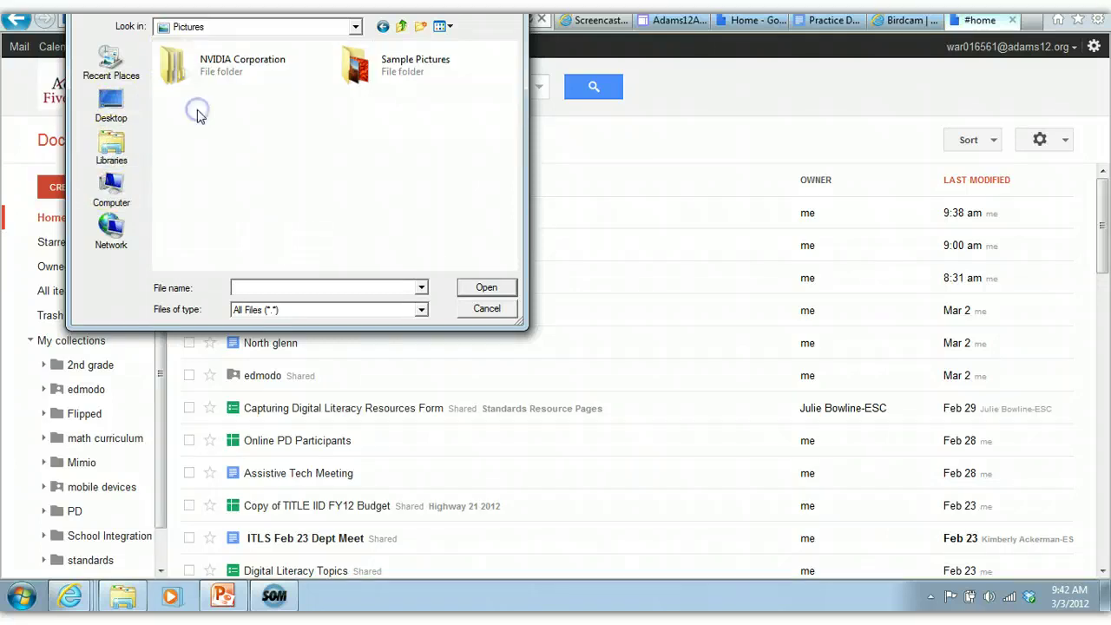
pyautogui.click(377, 44)
pyautogui.doubleClick(379, 54)
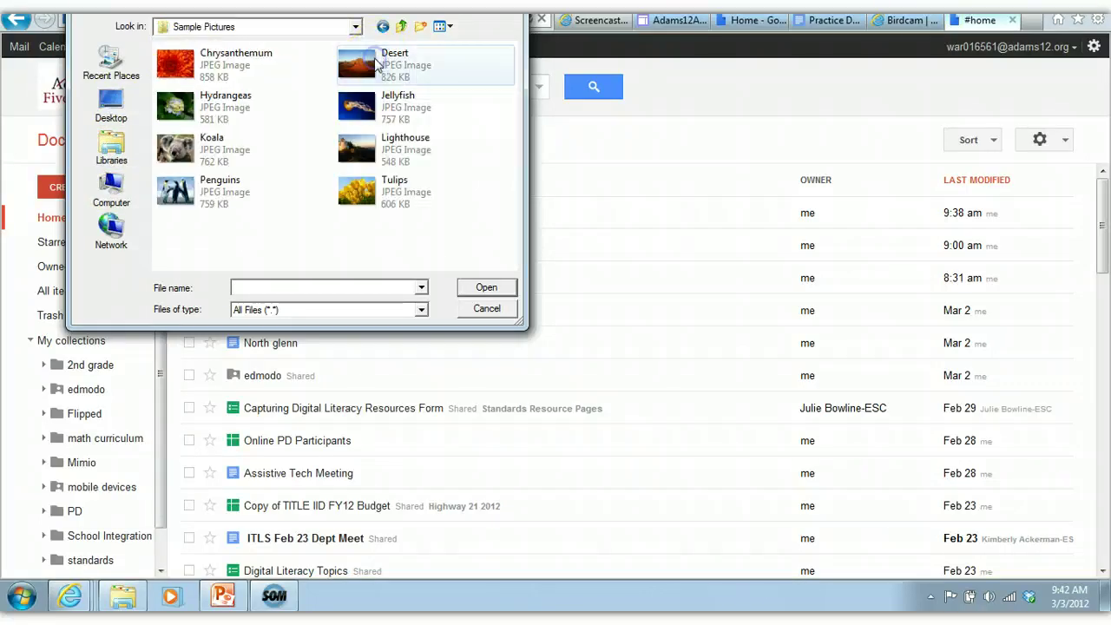
pyautogui.click(174, 67)
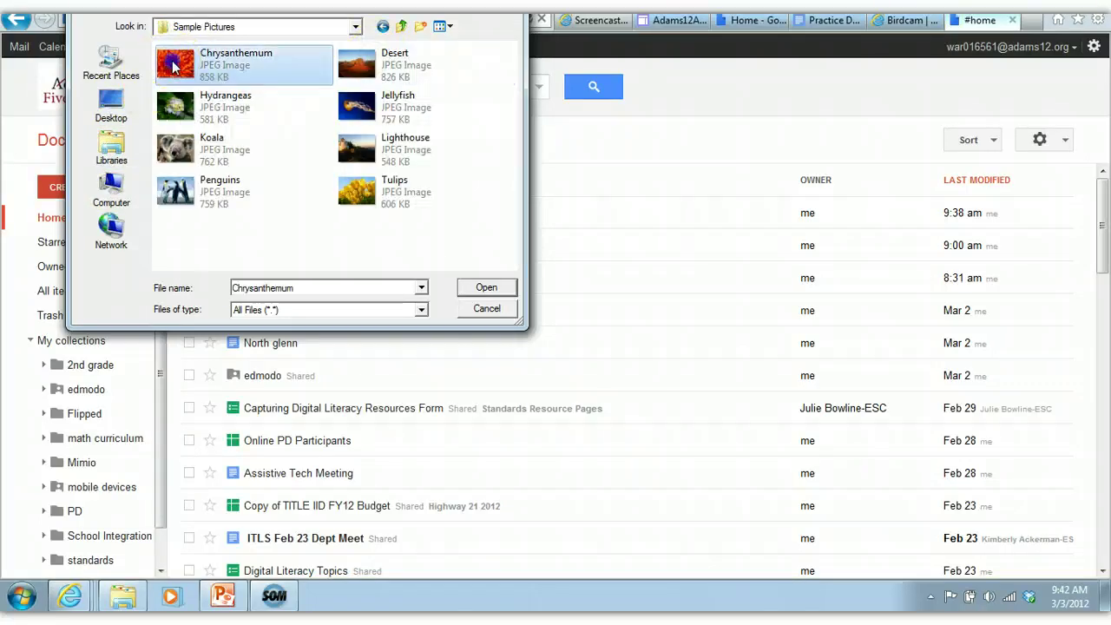
pyautogui.click(468, 288)
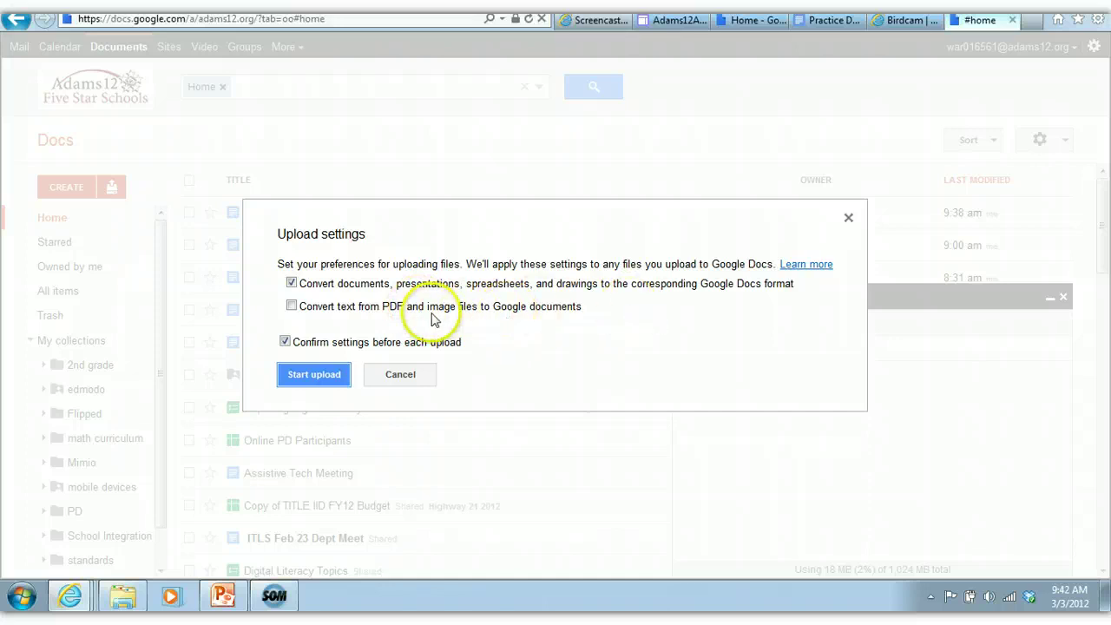
# Upload Chrysanthemum.jpg with text conversion of PDF and image files left off, and open the uploaded picture
pyautogui.click(295, 310)
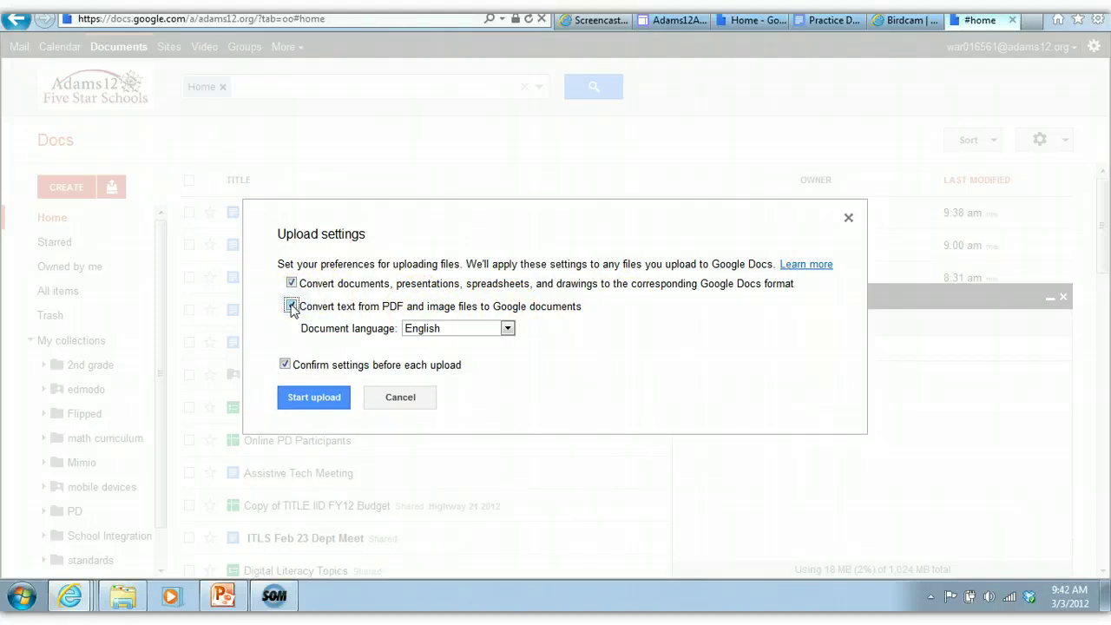
pyautogui.click(292, 310)
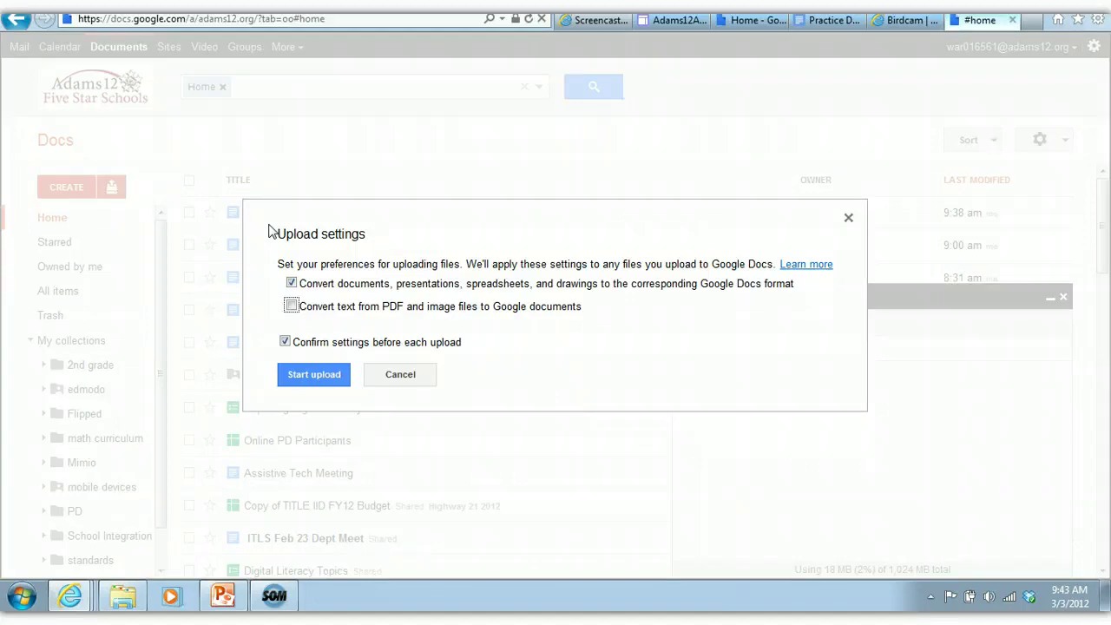
pyautogui.click(297, 375)
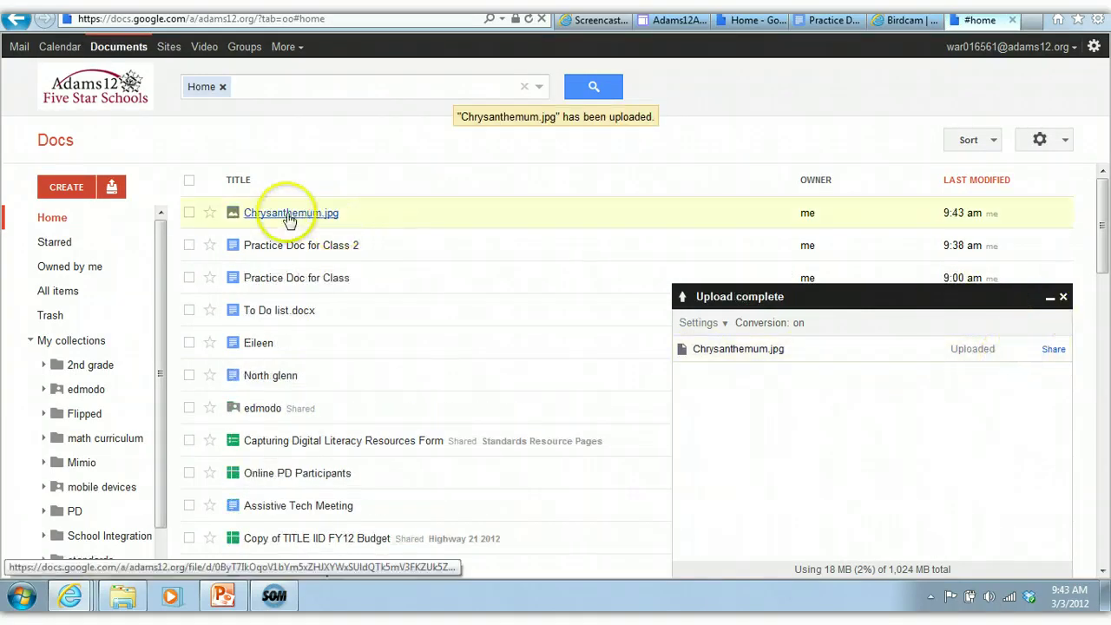
pyautogui.click(290, 218)
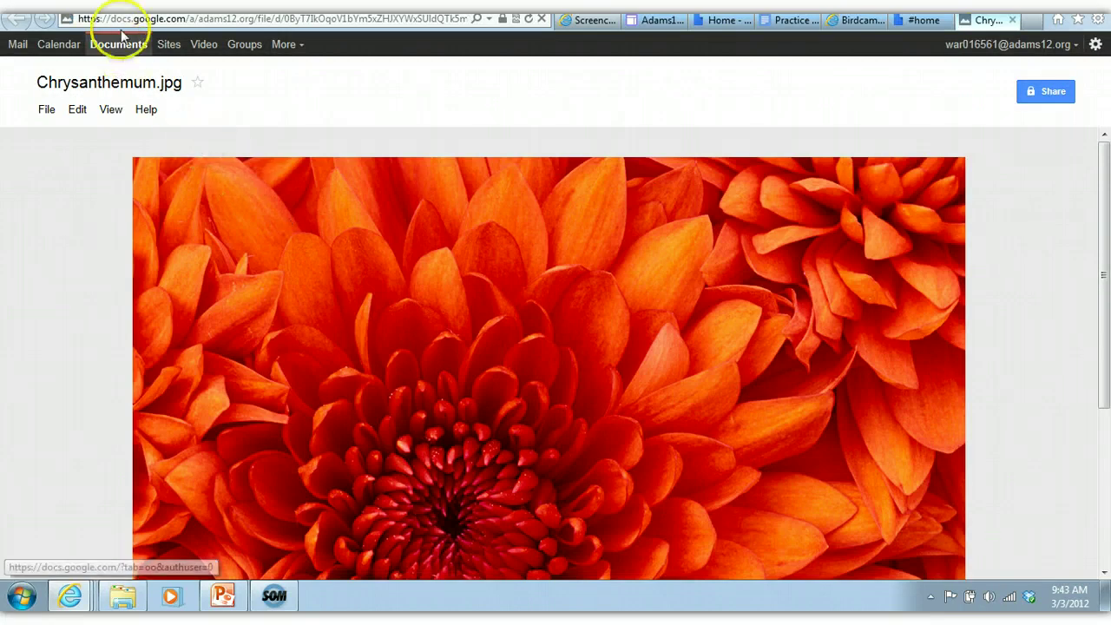
# Return to the documents list and examine the upload settings and the options for enabling folder upload
pyautogui.click(121, 53)
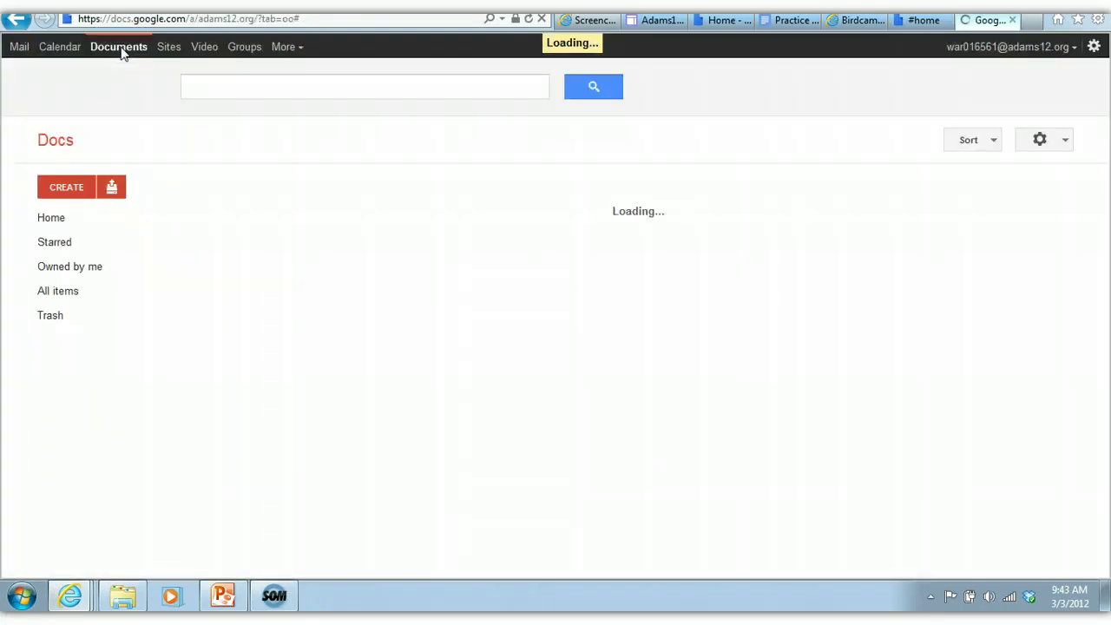
pyautogui.click(112, 189)
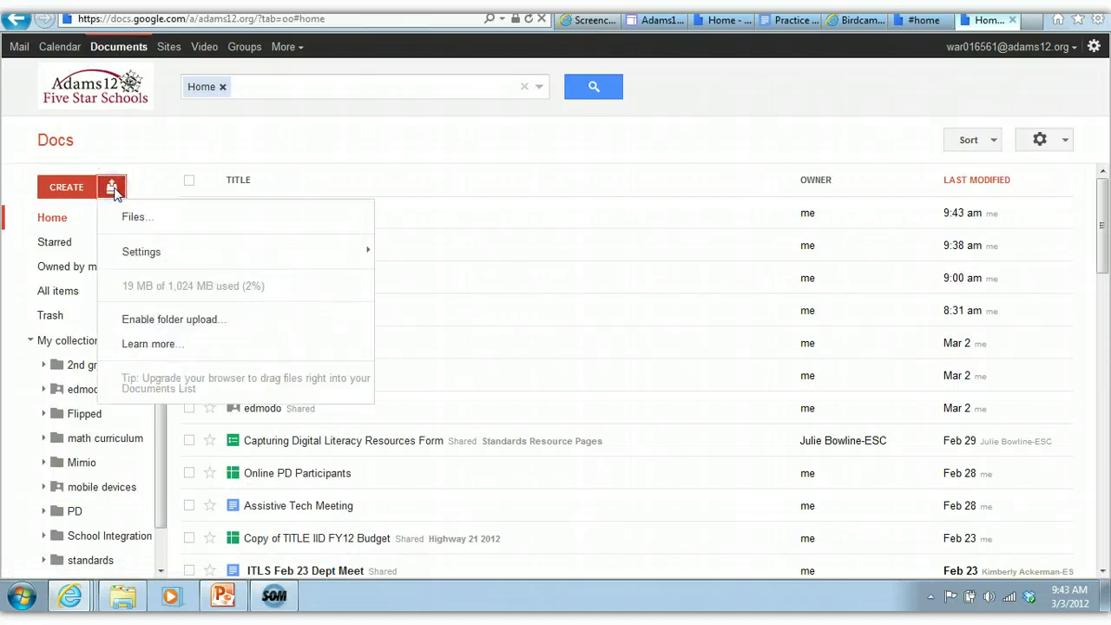
pyautogui.moveTo(145, 252)
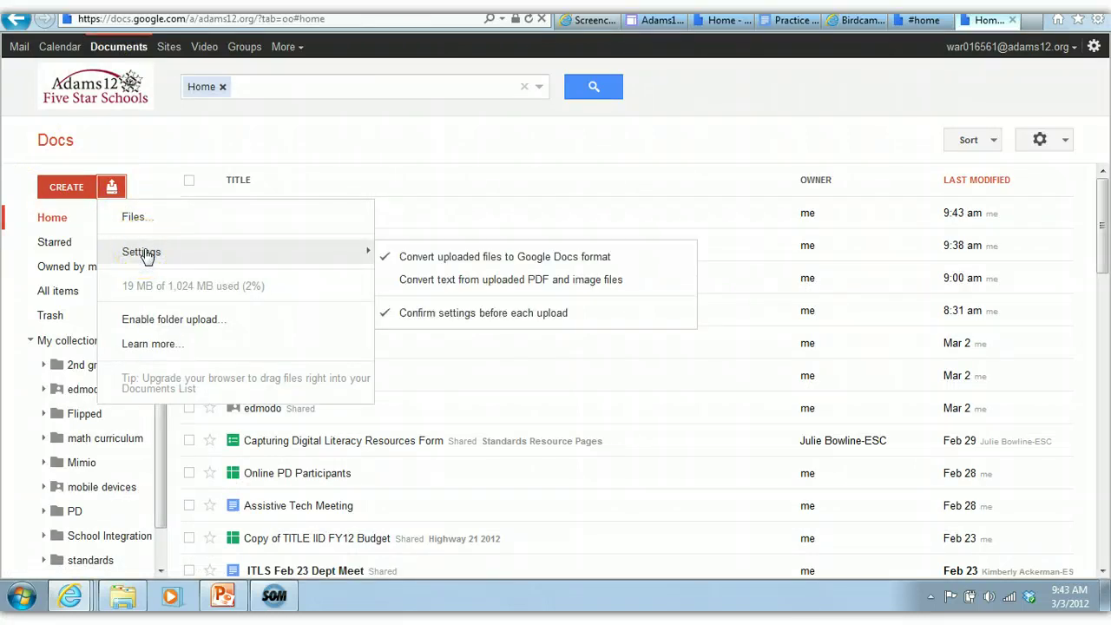
pyautogui.click(161, 323)
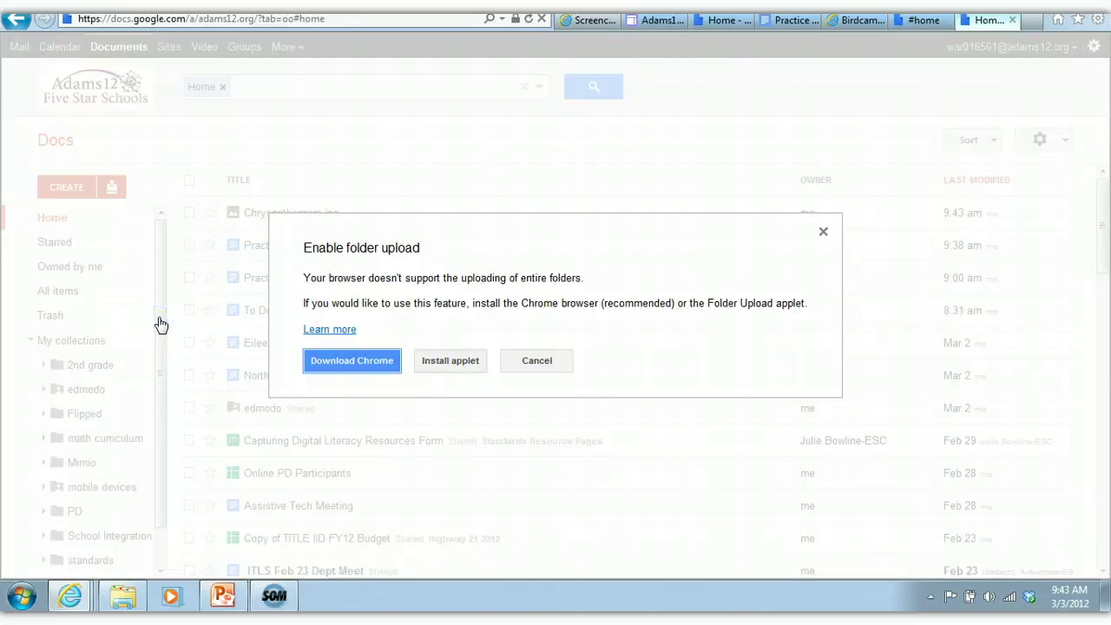
pyautogui.click(470, 297)
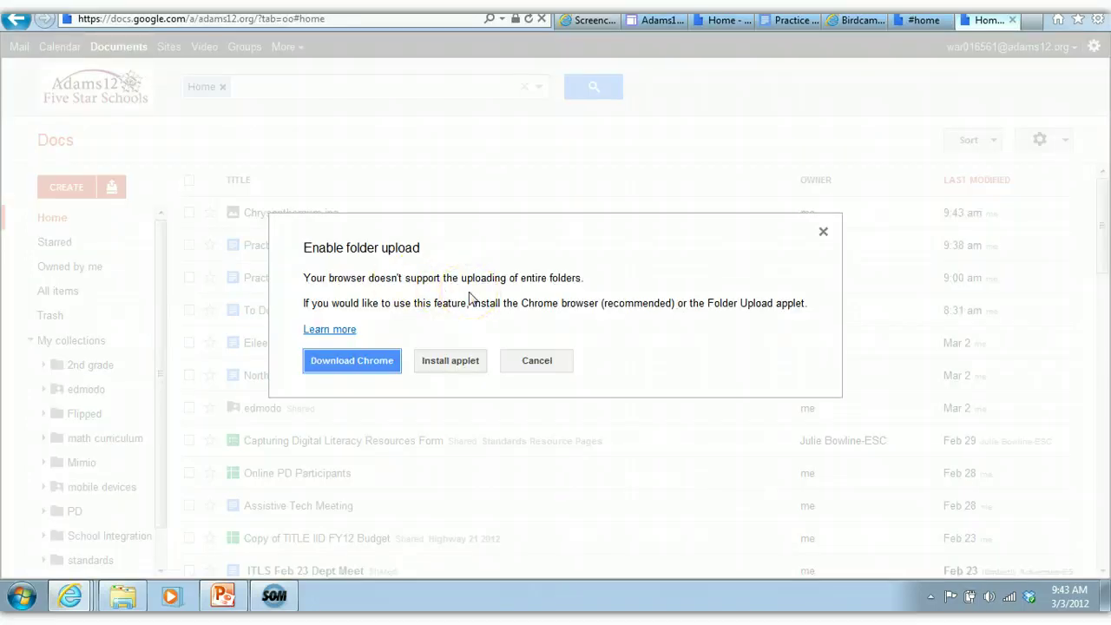